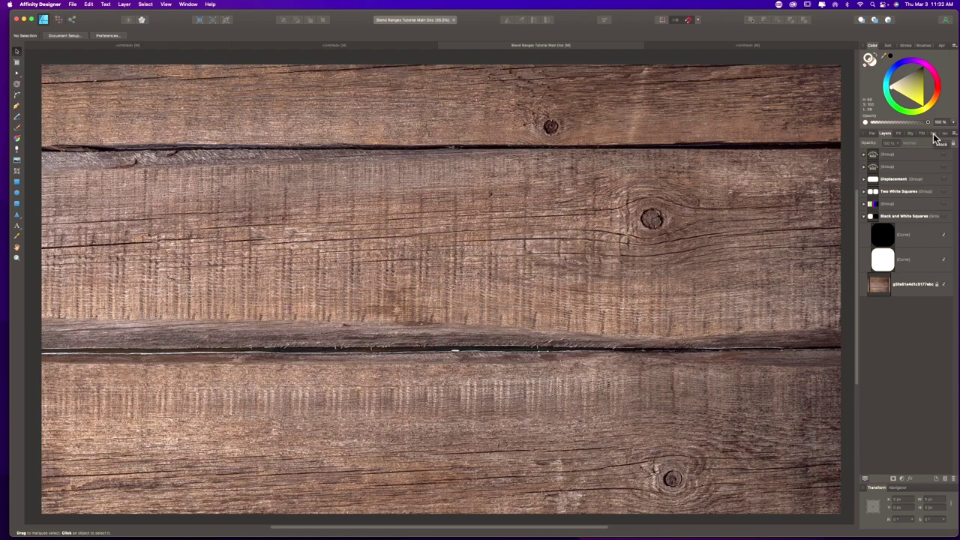
Step: Check the stock photo results for the wood background and briefly preview the Flowers for Sale lettering group, hiding it again
click(933, 133)
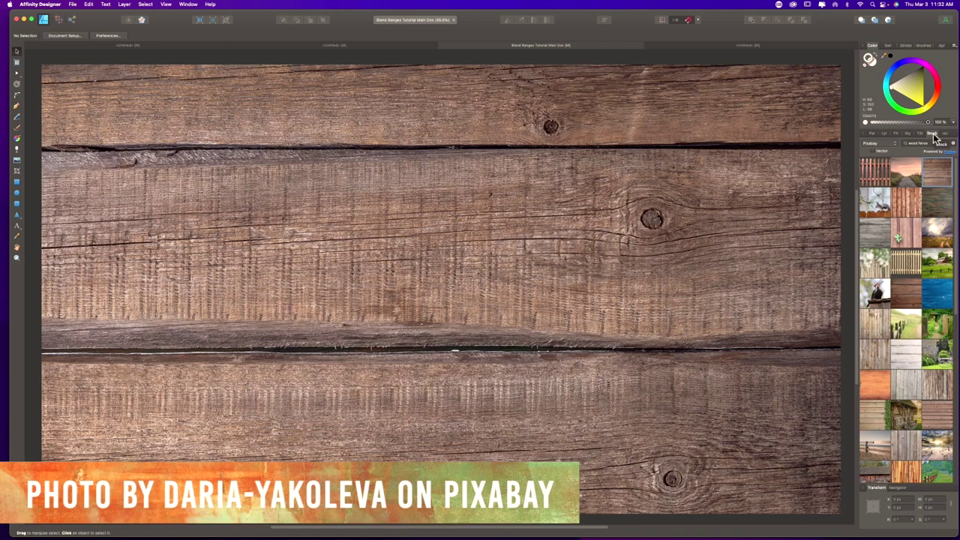
click(884, 134)
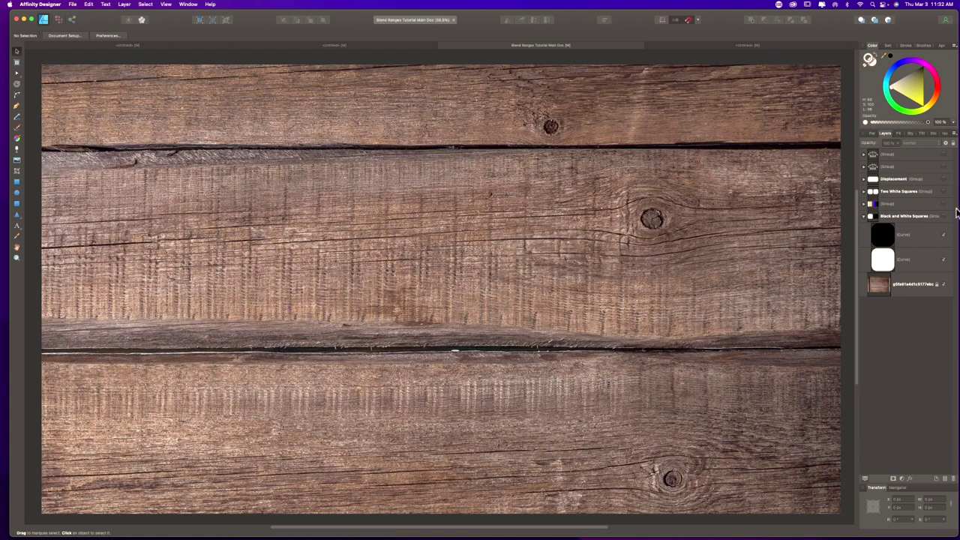
click(944, 166)
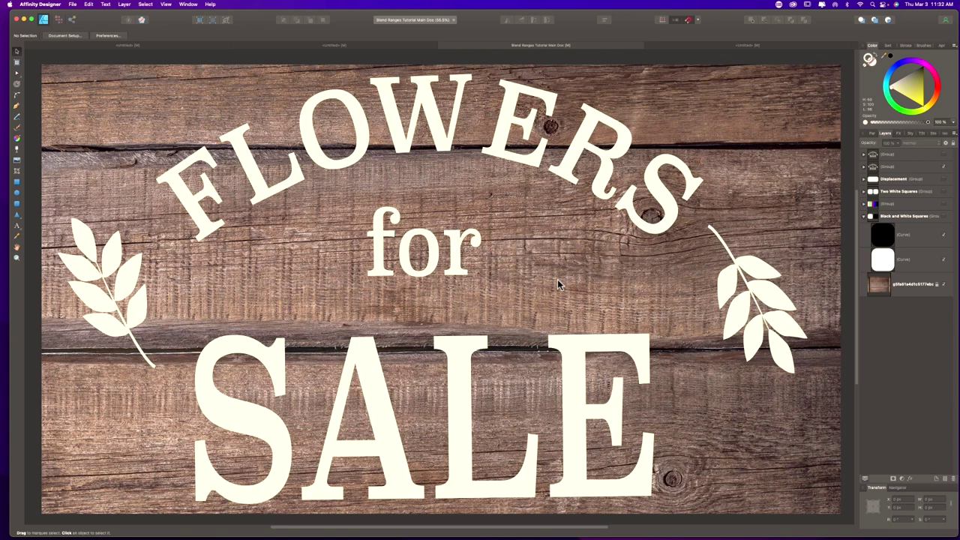
click(944, 167)
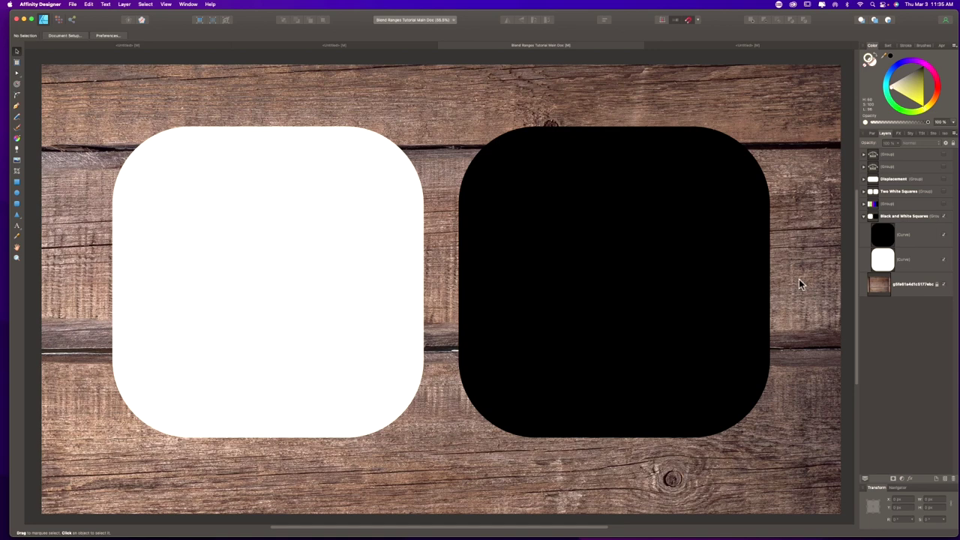
Step: Open the white square's blend options, and view the yellow rectangle's Source and Dest range graphs in the iPad version
click(920, 271)
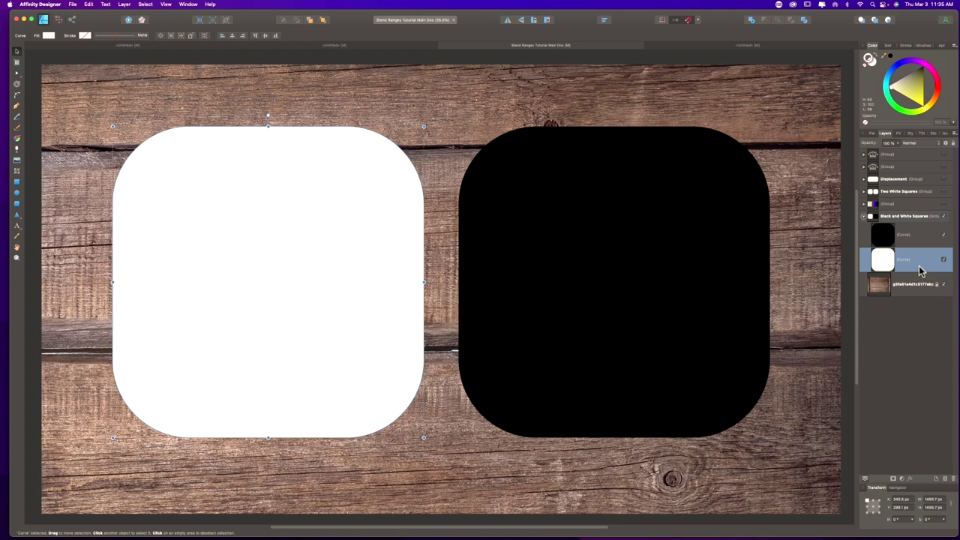
click(945, 145)
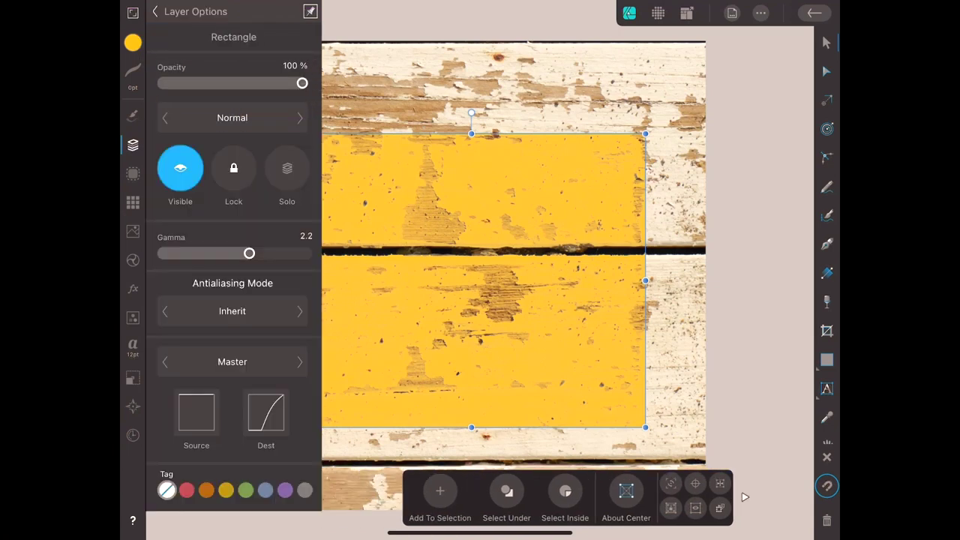
click(197, 413)
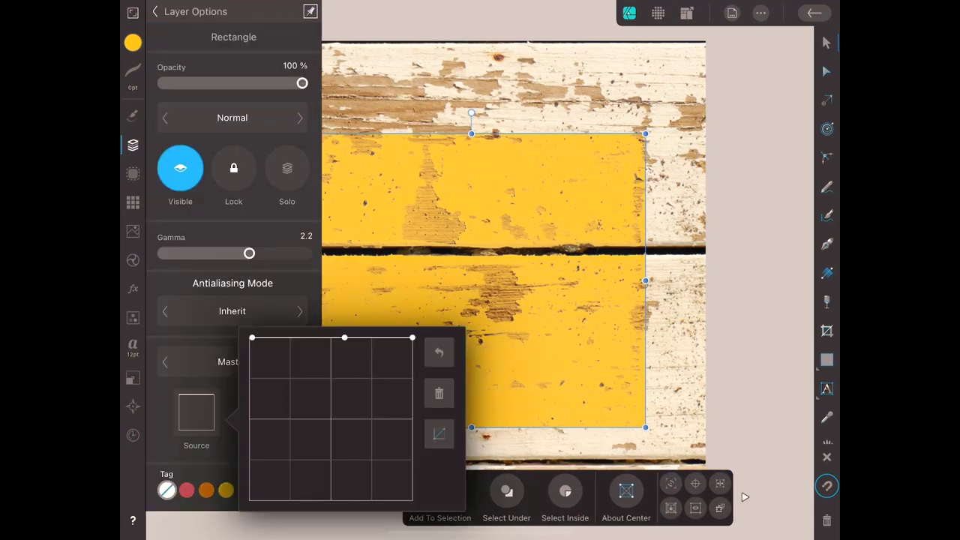
click(263, 412)
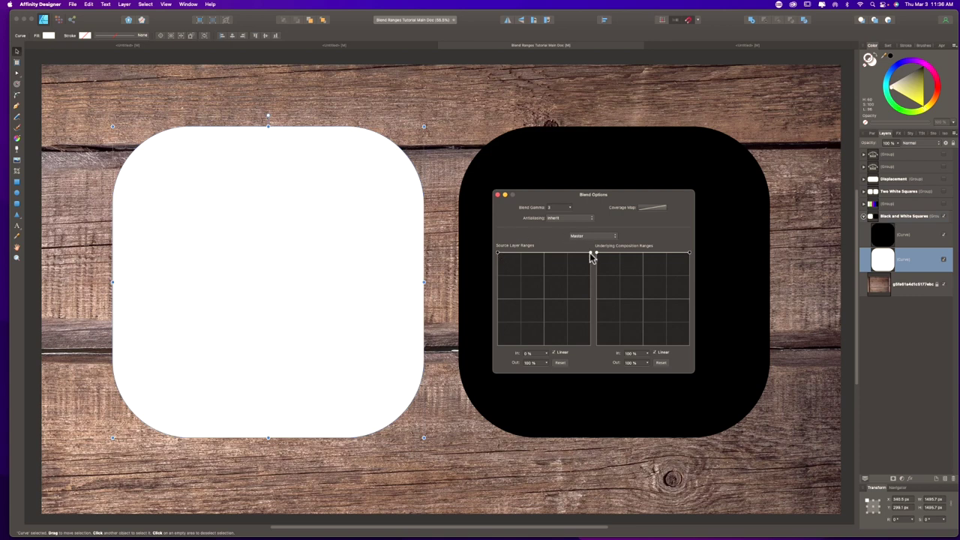
Step: Try bending the white square's Source Layer Ranges with two extra nodes, and reset the source range
drag(498, 257, 461, 252)
drag(592, 256, 626, 253)
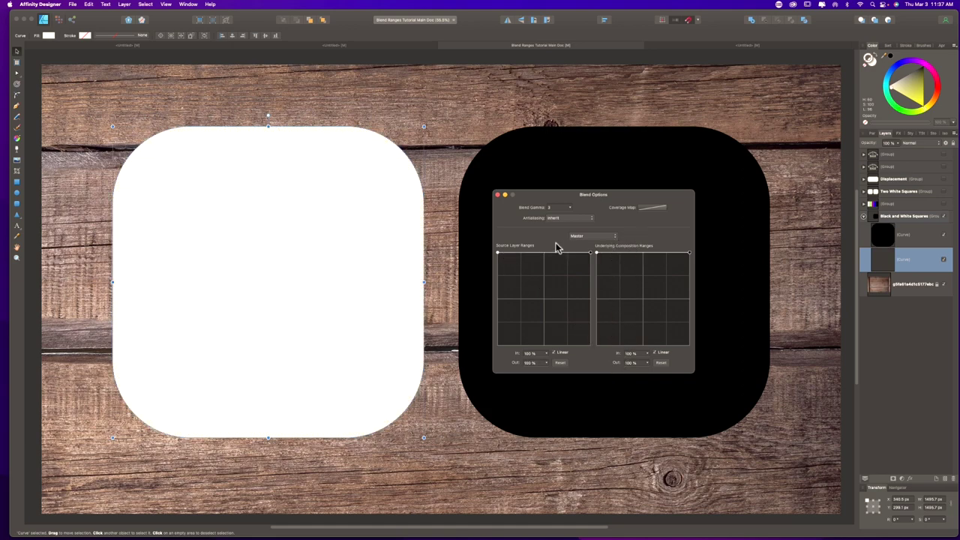
click(552, 255)
drag(553, 252, 561, 280)
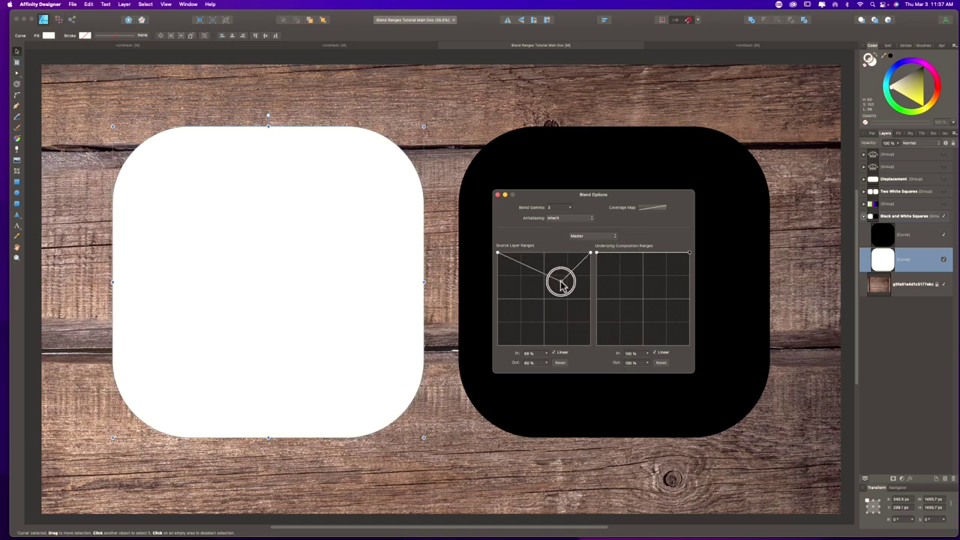
click(541, 257)
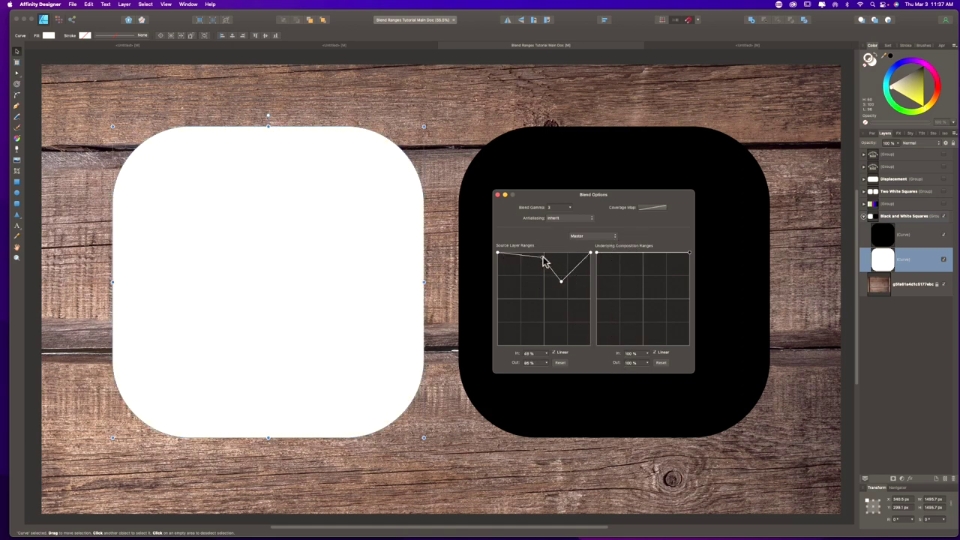
click(560, 362)
Step: Add a middle node to the black square's Source Layer Ranges at about 53% in and 69% out
click(918, 234)
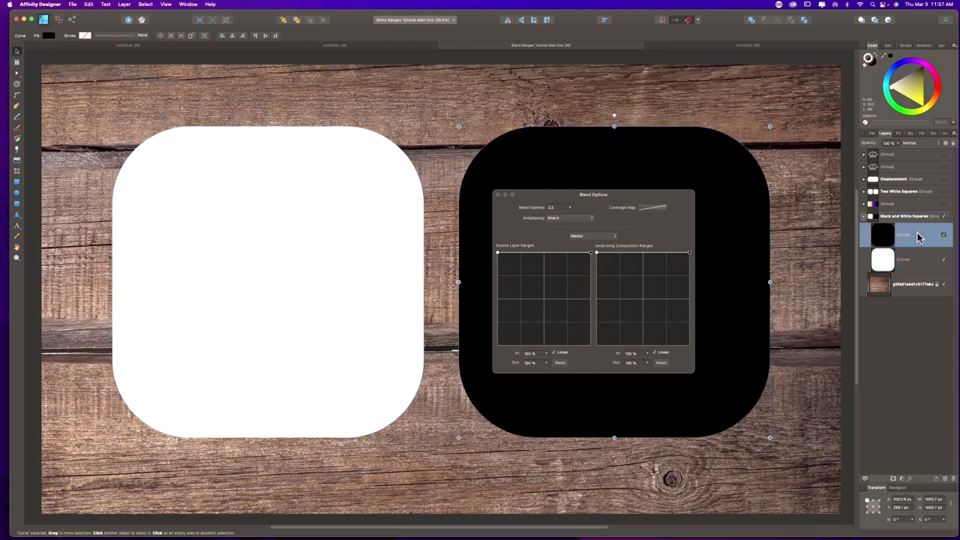
drag(671, 198, 351, 202)
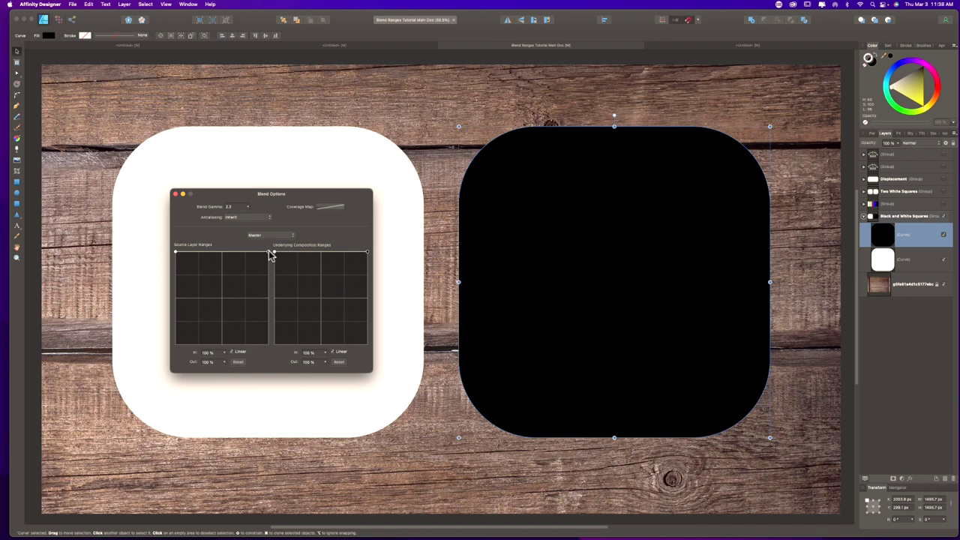
drag(268, 254, 295, 241)
drag(175, 256, 150, 255)
click(225, 253)
drag(225, 253, 223, 281)
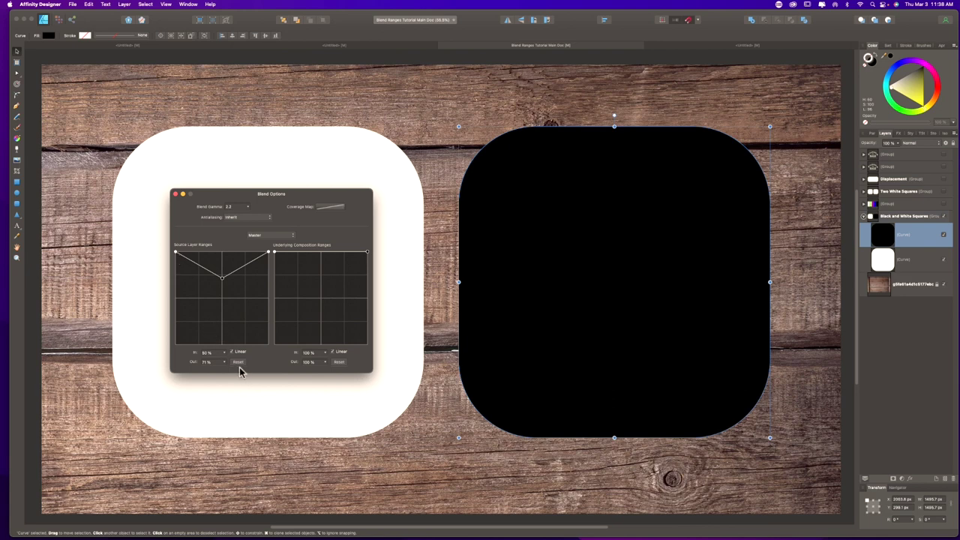
mouse_move(222, 278)
mouse_down()
mouse_move(218, 304)
mouse_move(224, 280)
mouse_up()
Step: Turn off Linear for the black square's source range, reshape it into a wavy curve, and reset it
click(232, 353)
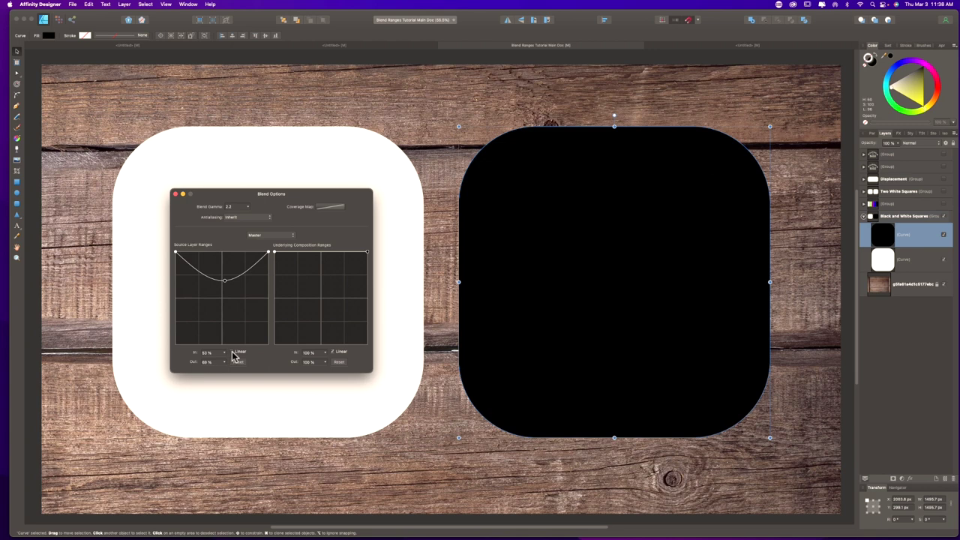
drag(224, 281, 234, 263)
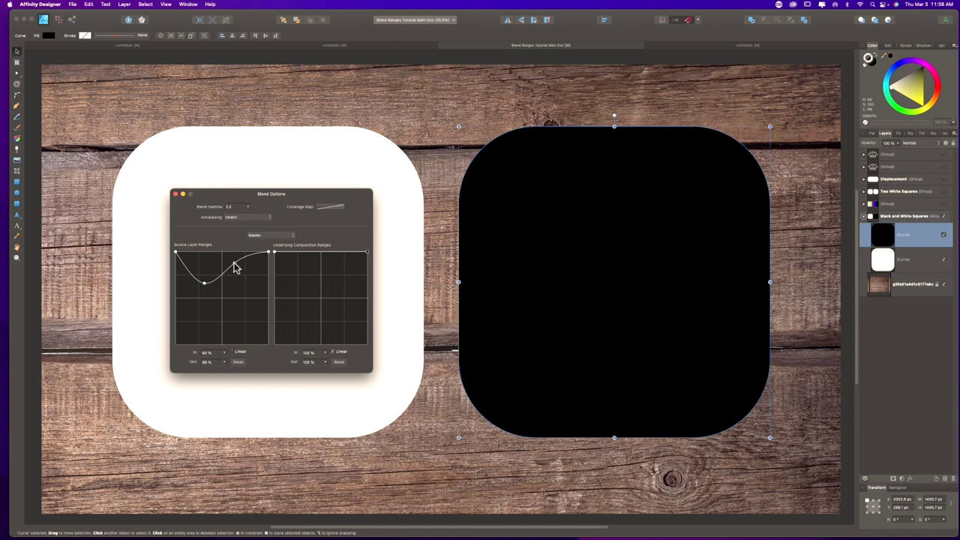
click(234, 362)
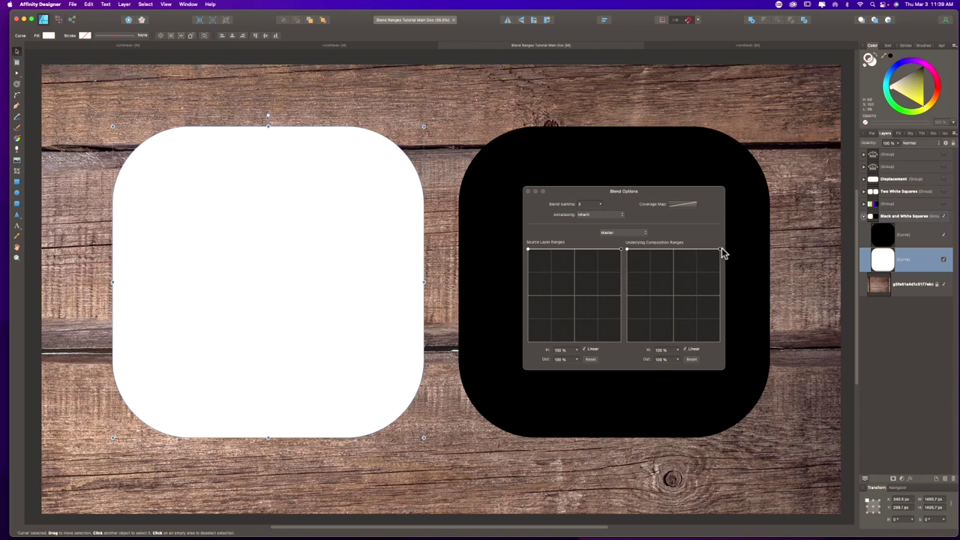
Step: Lower the dark end of the white square's Underlying Composition Ranges to 0% output
click(627, 250)
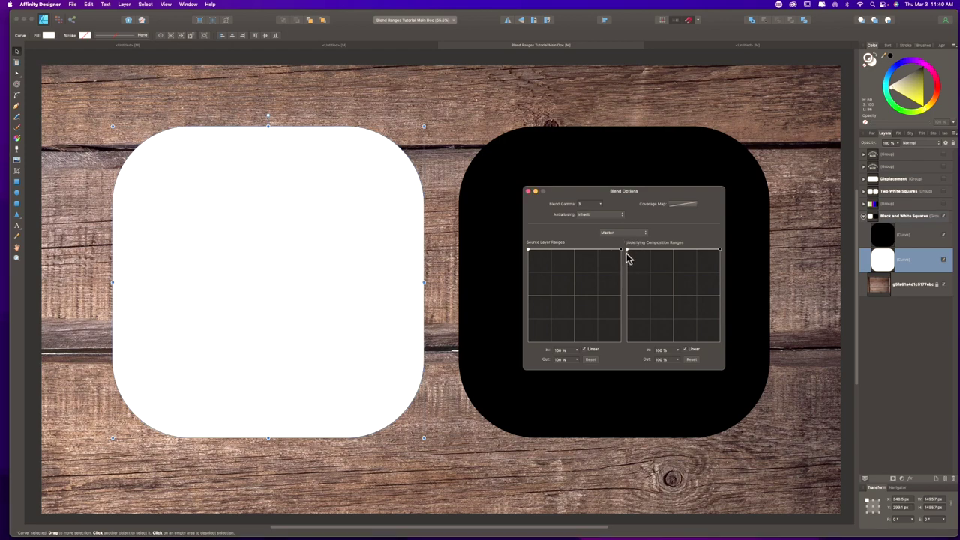
click(627, 250)
drag(627, 252, 600, 345)
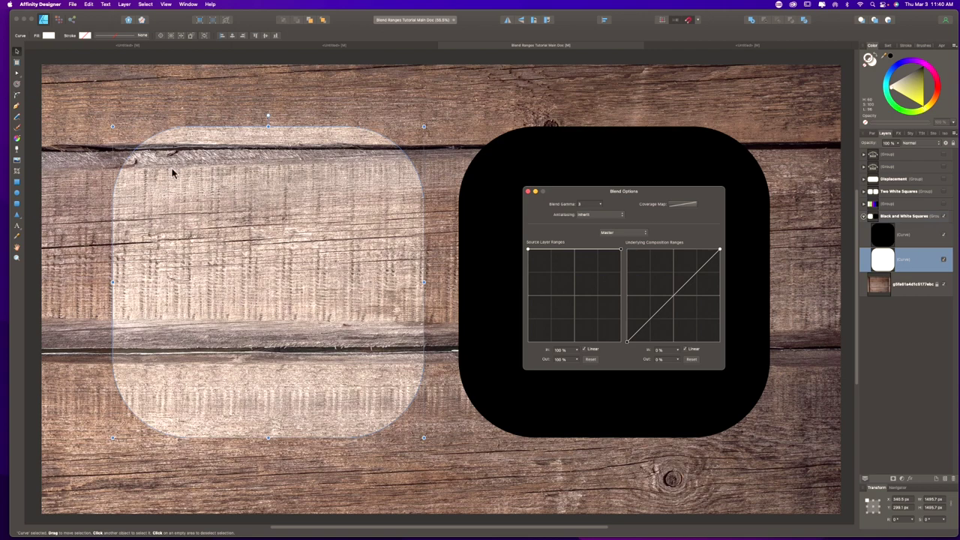
Step: Move the lowered node of the white square's underlying range to 16% in at 0% out, checking the dark plank crack up close
key(h)
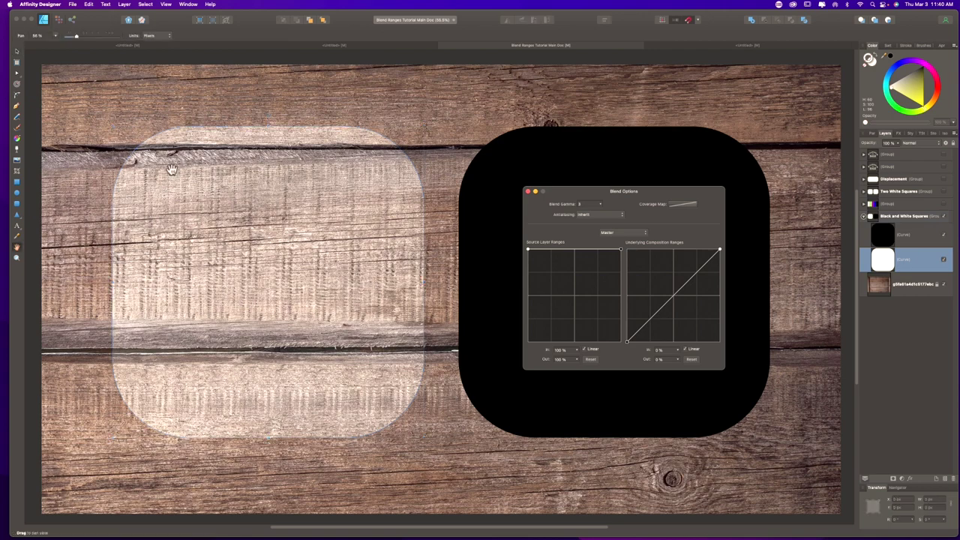
key(super+equal)
key(super+equal)
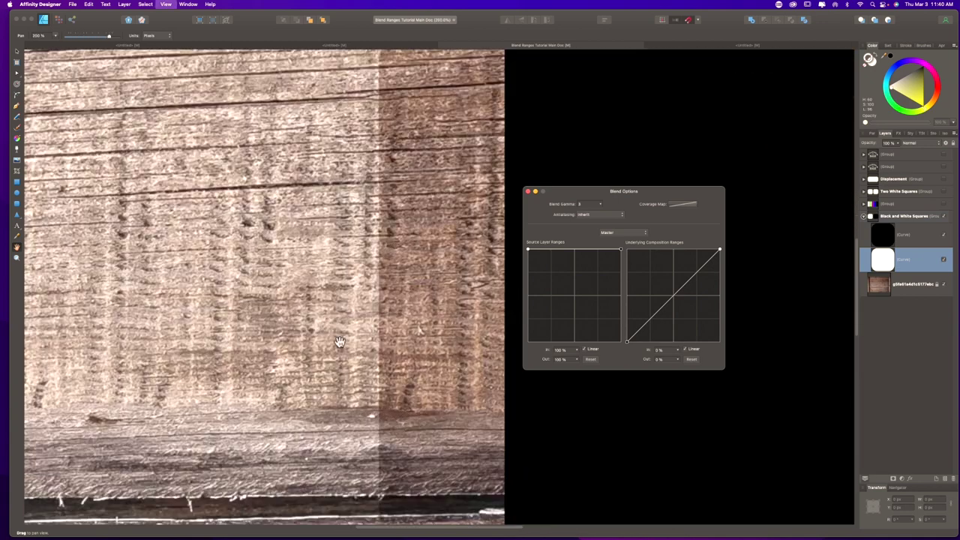
drag(393, 454, 395, 277)
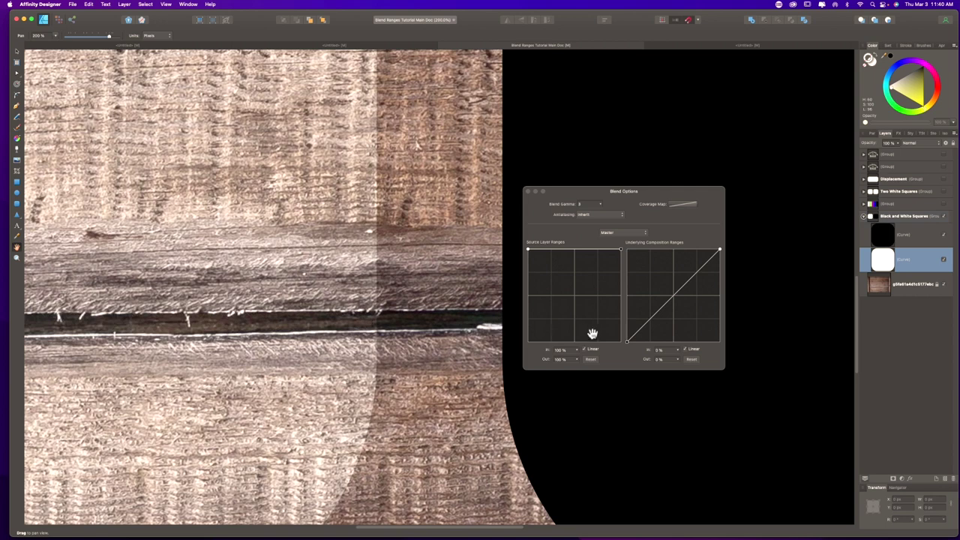
click(628, 343)
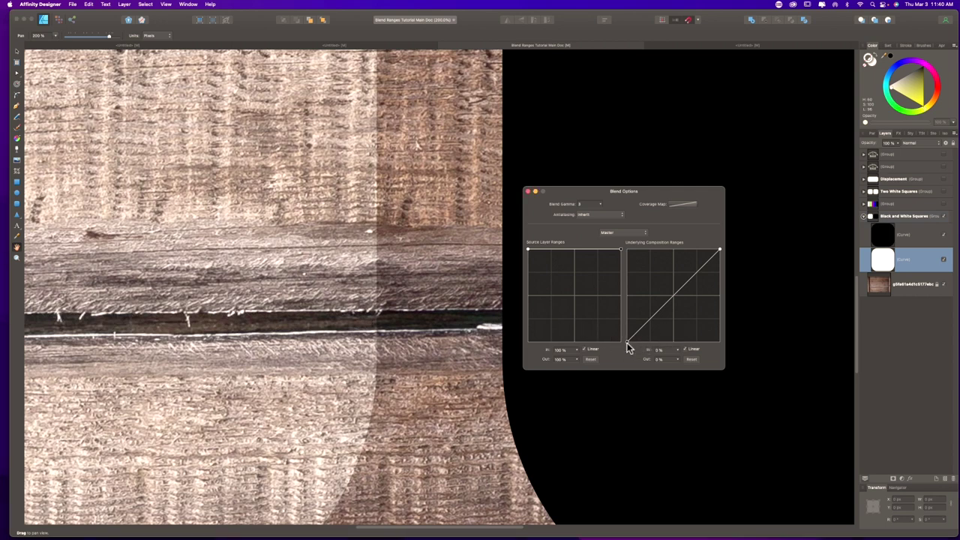
drag(627, 344, 641, 344)
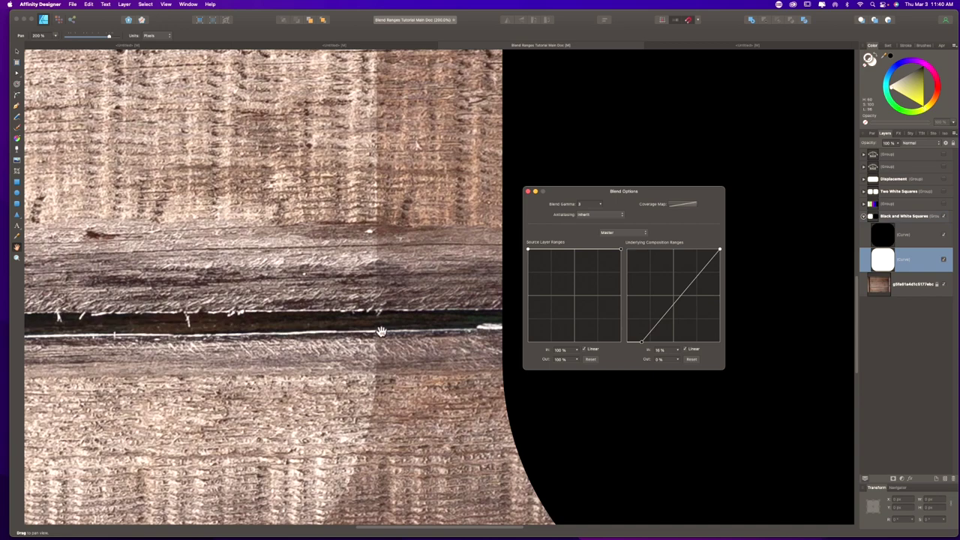
key(super+0)
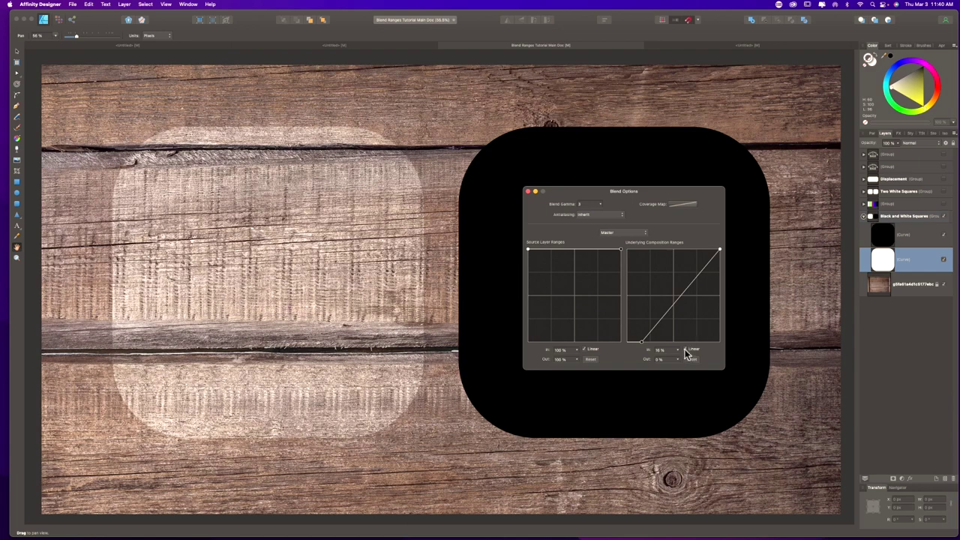
Step: Try a non-linear underlying curve on the white square with a middle node at about 43% in and 50% out, and reset it
click(682, 297)
click(681, 298)
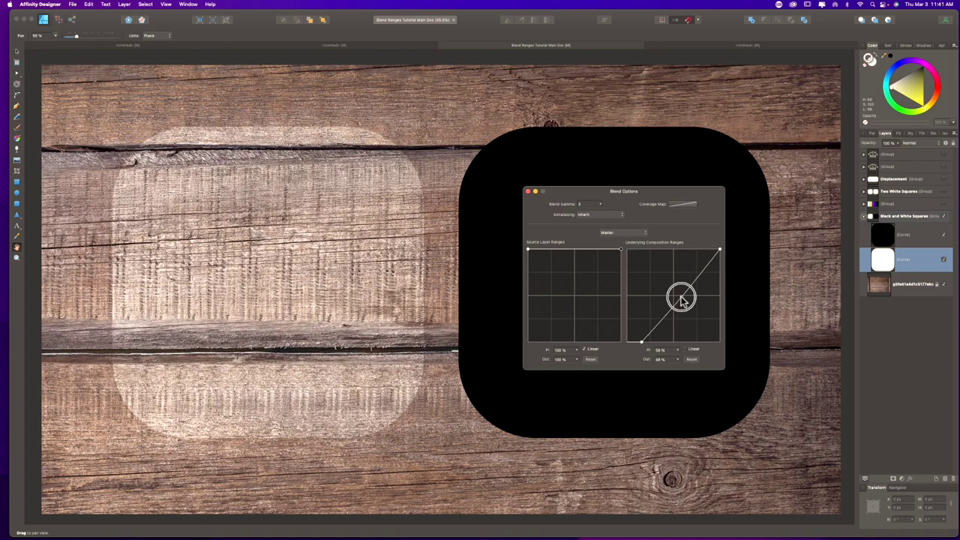
drag(681, 298, 652, 285)
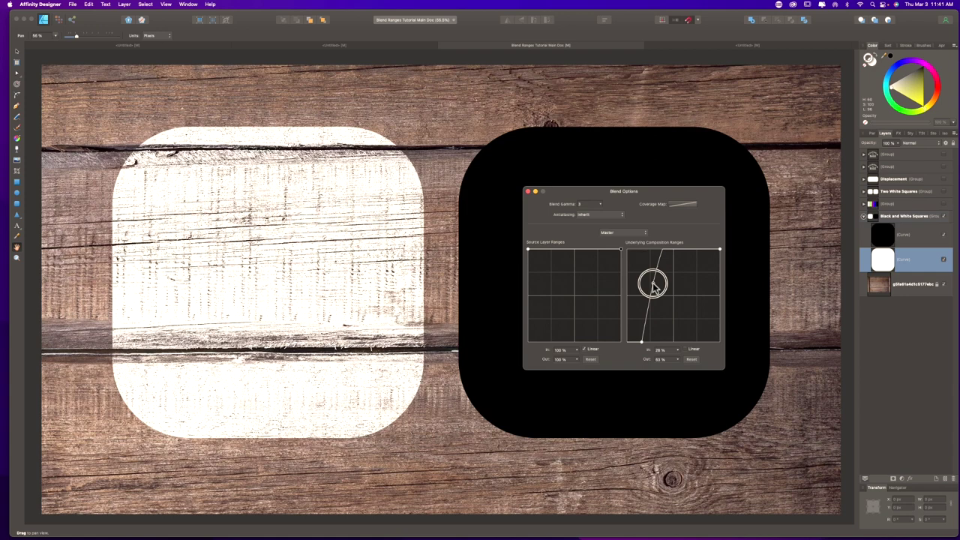
drag(653, 285, 664, 293)
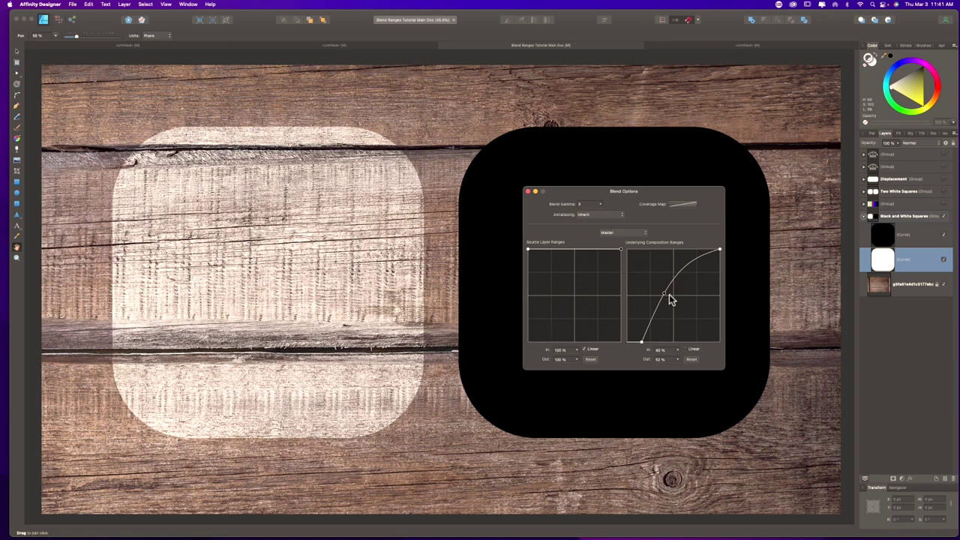
drag(664, 294, 668, 299)
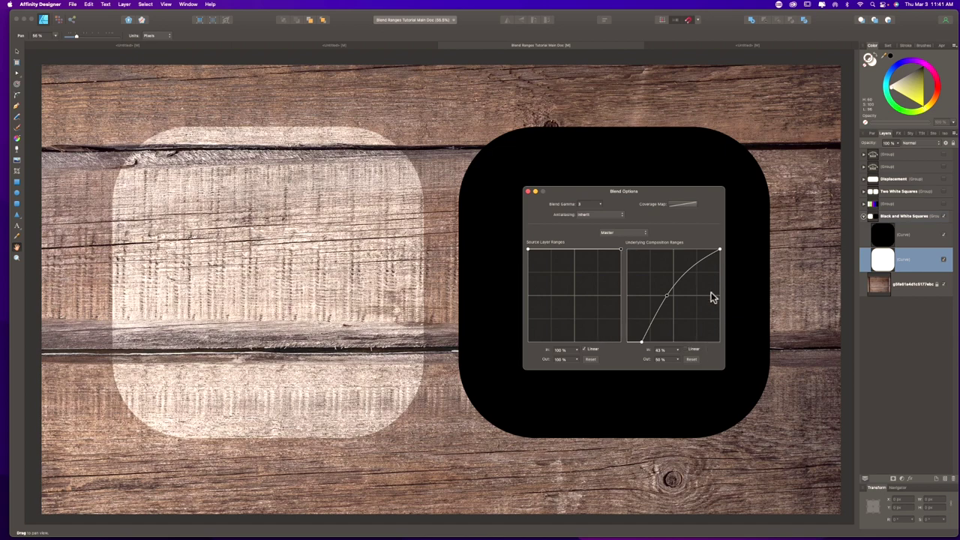
click(692, 359)
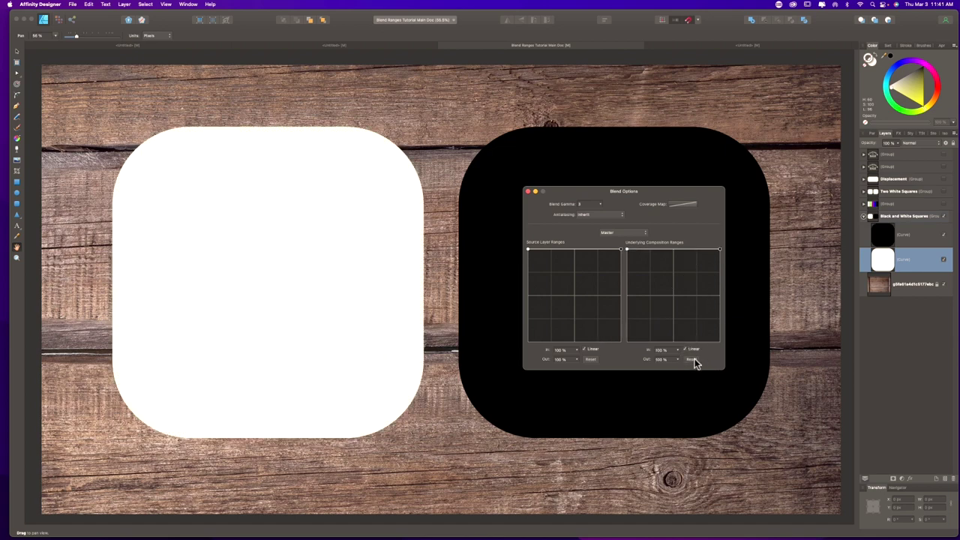
Step: Try lowering the light end of the white square's underlying range to 0% output at 24% in, and reset it
drag(719, 250, 753, 350)
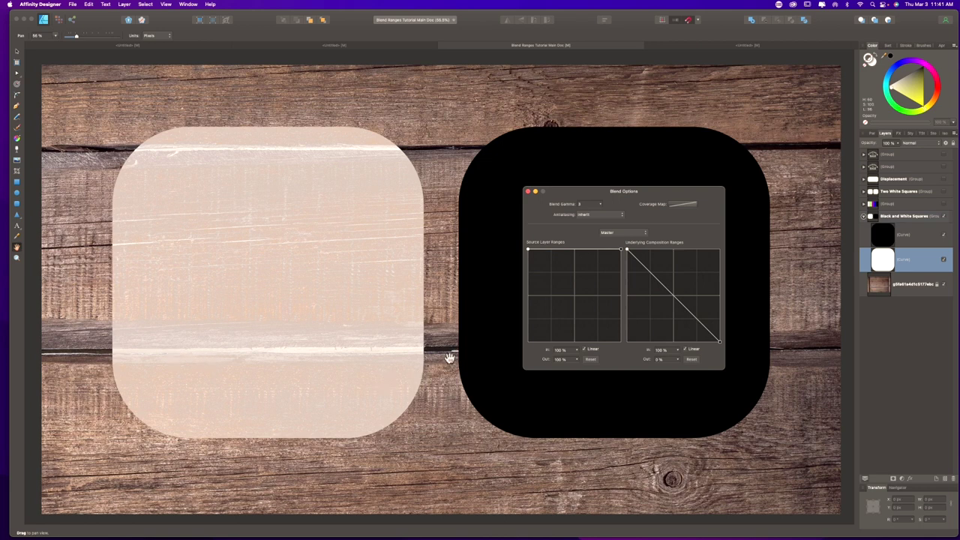
drag(720, 342, 648, 352)
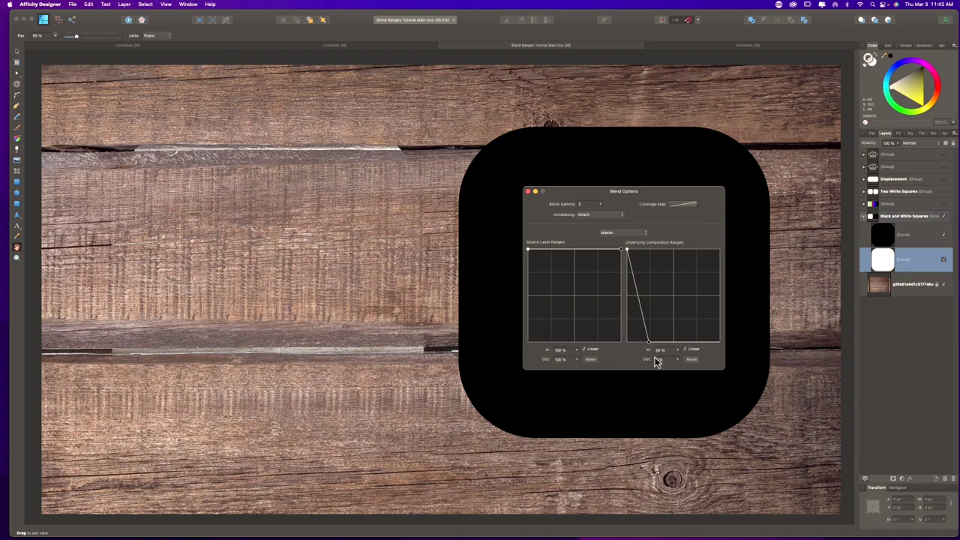
click(691, 359)
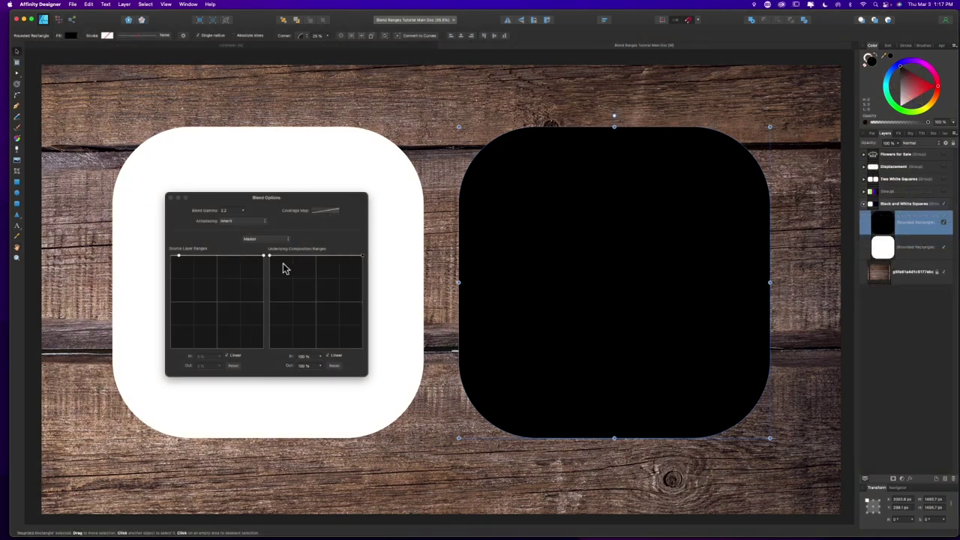
Step: Lower the dark end of the black square's Underlying Composition Ranges to 0% output
click(270, 257)
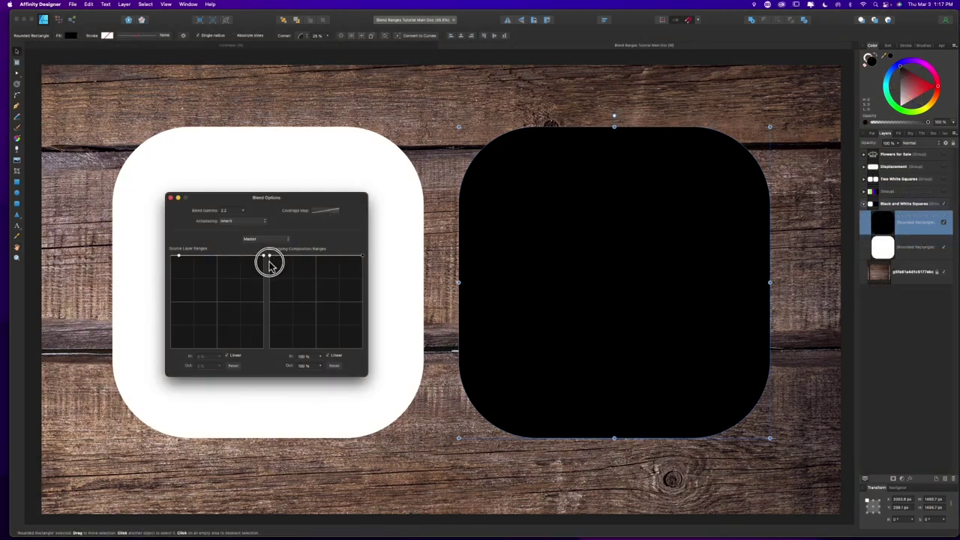
drag(267, 260, 247, 354)
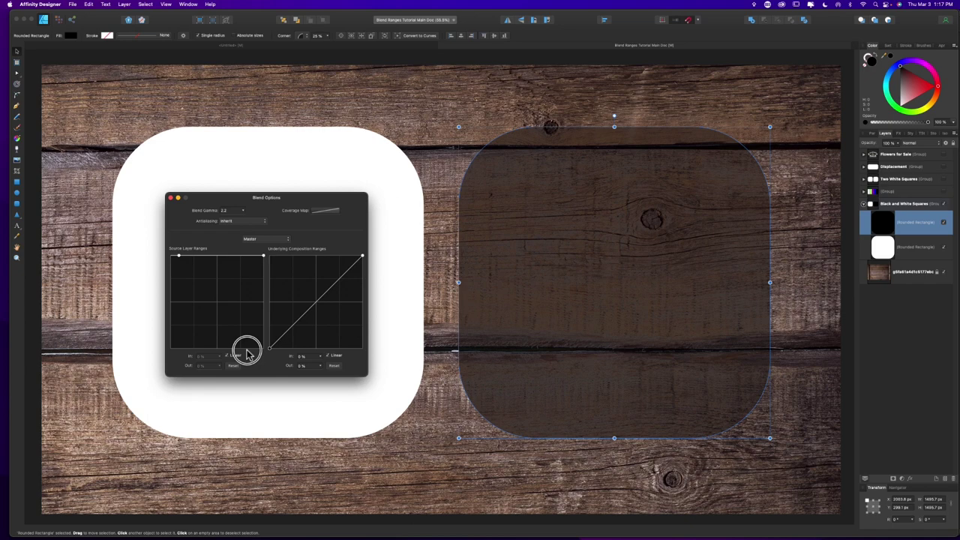
Step: Try moving the lowered node of the black square's underlying range to 57% in at 0% out, and reset the range
drag(248, 354, 323, 360)
click(268, 349)
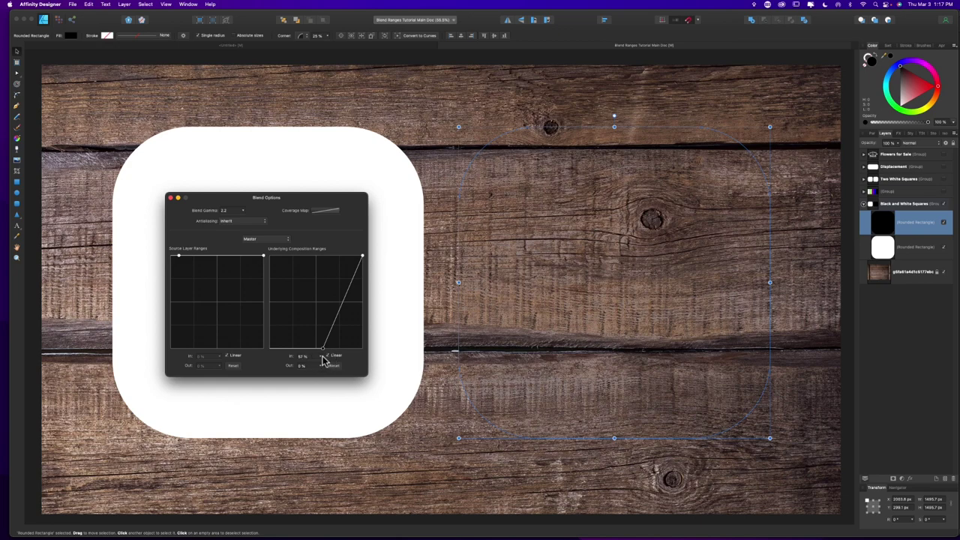
click(335, 365)
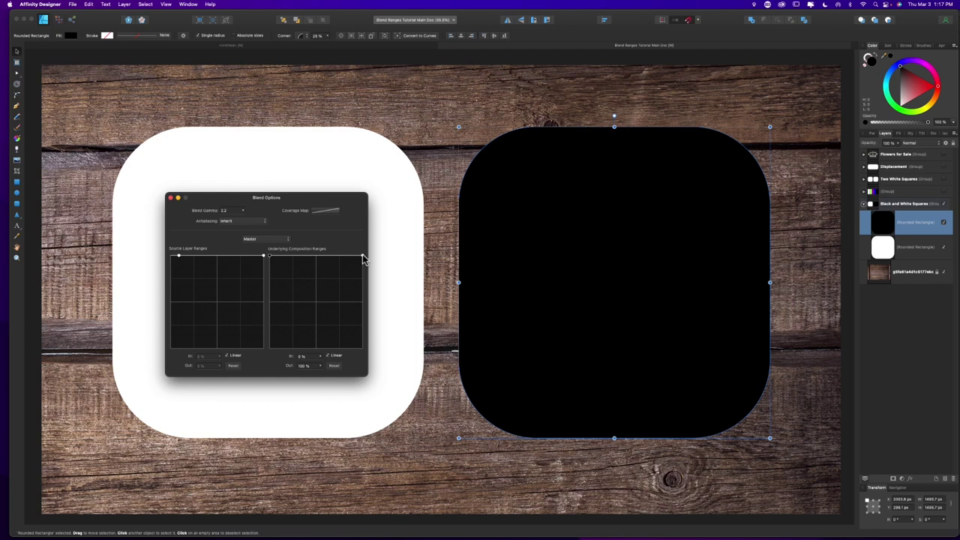
Step: Lower the light end of the black square's underlying range to 0% output, shift it inward, and add a non-linear middle node at 42% in, 41% out
drag(362, 258, 391, 359)
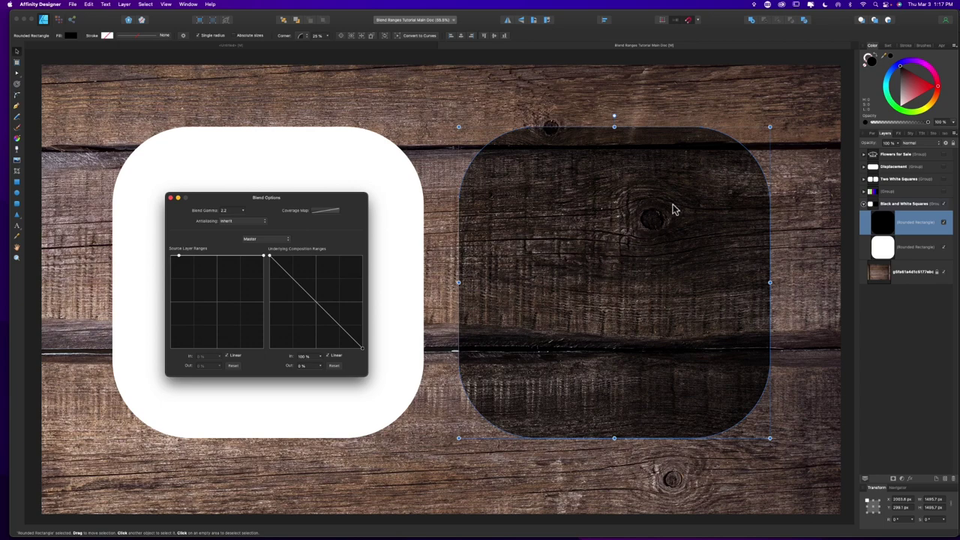
drag(362, 352, 342, 351)
click(328, 351)
mouse_move(310, 308)
mouse_down()
mouse_move(280, 285)
mouse_move(318, 292)
mouse_move(308, 313)
mouse_up()
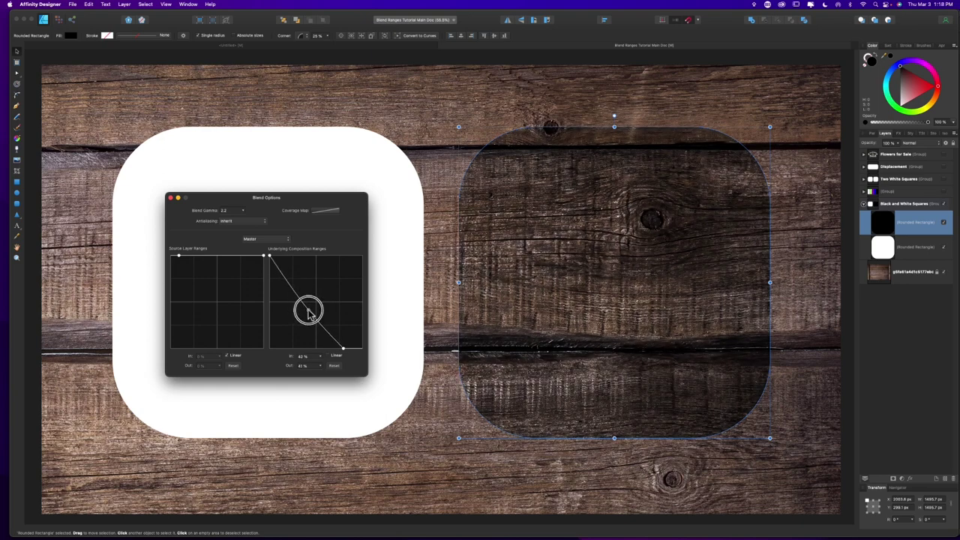
drag(308, 313, 310, 315)
Step: Examine the Blend Gamma setting and the available colour channels in the black square's blend options
click(242, 210)
click(242, 219)
mouse_move(242, 219)
mouse_down()
mouse_move(229, 218)
mouse_move(250, 220)
mouse_move(214, 217)
mouse_move(248, 225)
mouse_move(242, 220)
mouse_up()
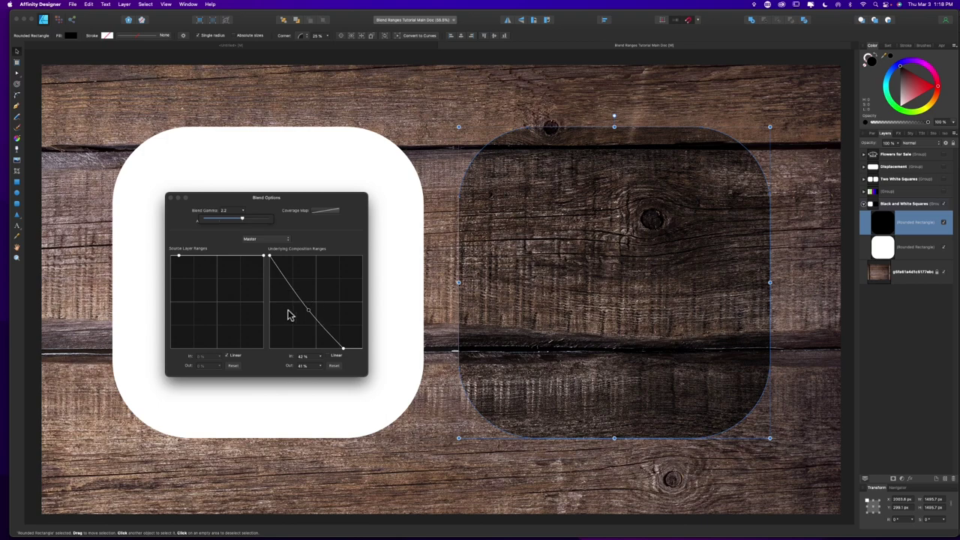
click(264, 241)
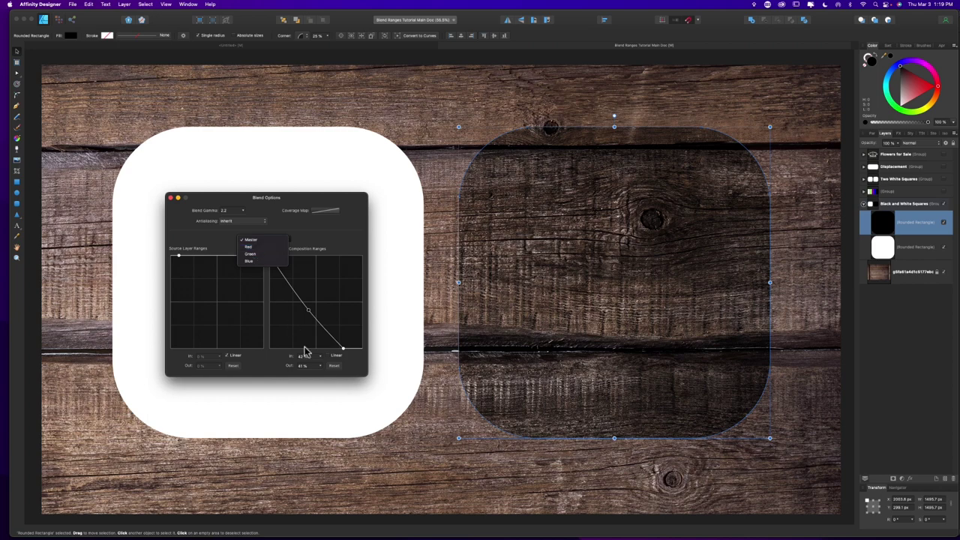
click(274, 365)
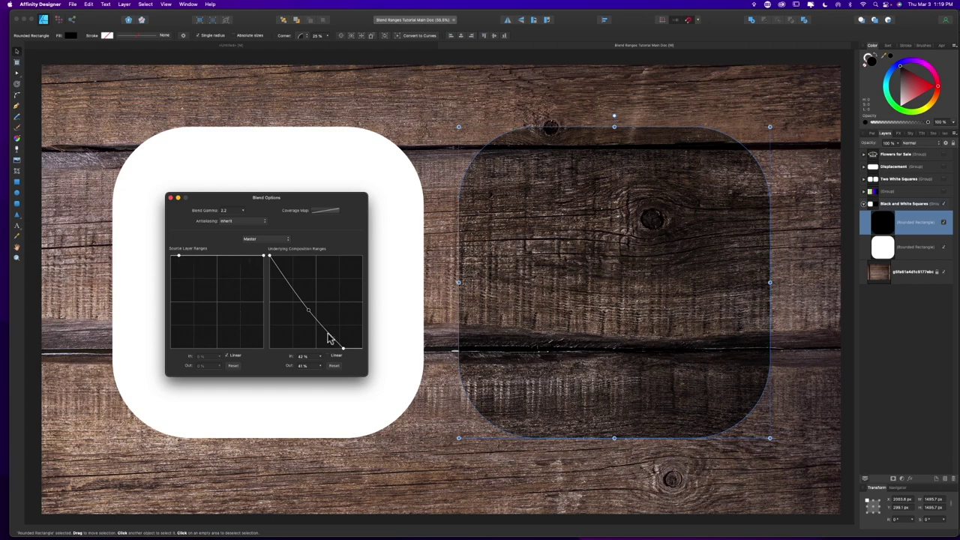
Step: Move the middle node of the black square's underlying range to 51% in and 32% out, and close the blend options
mouse_move(308, 311)
mouse_down()
mouse_move(321, 304)
mouse_move(308, 312)
mouse_move(323, 311)
mouse_move(317, 319)
mouse_up()
click(171, 198)
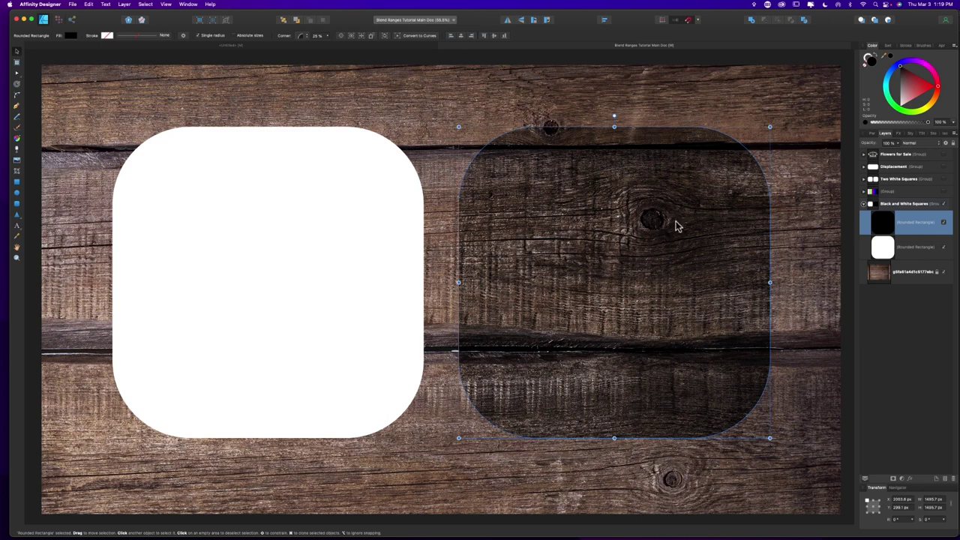
Step: Change the black square's fill to golden yellow and reset its Underlying Composition Ranges
click(932, 108)
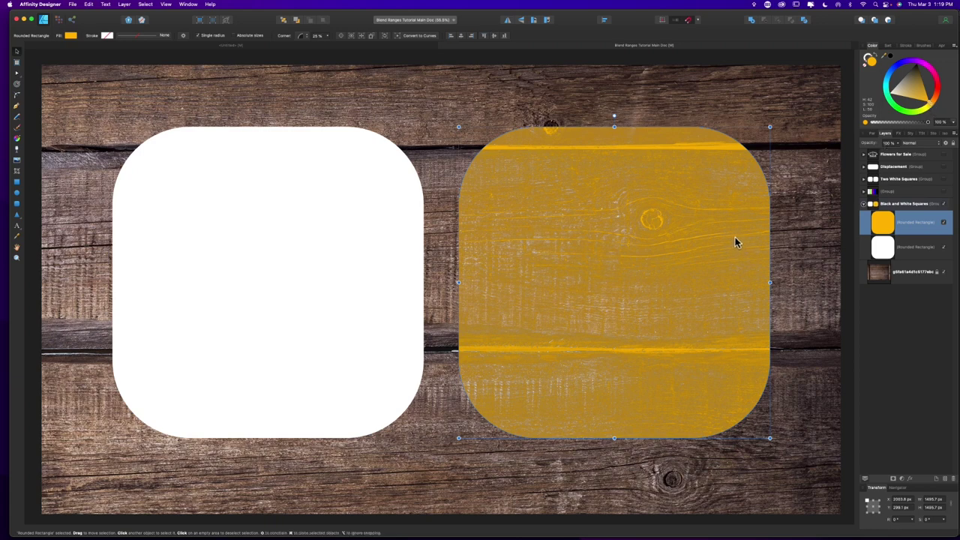
click(947, 143)
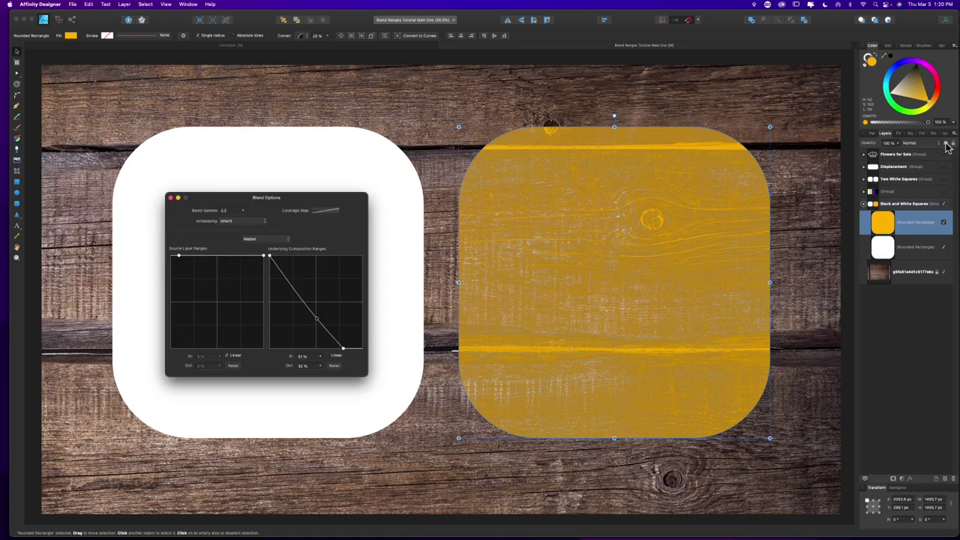
click(333, 365)
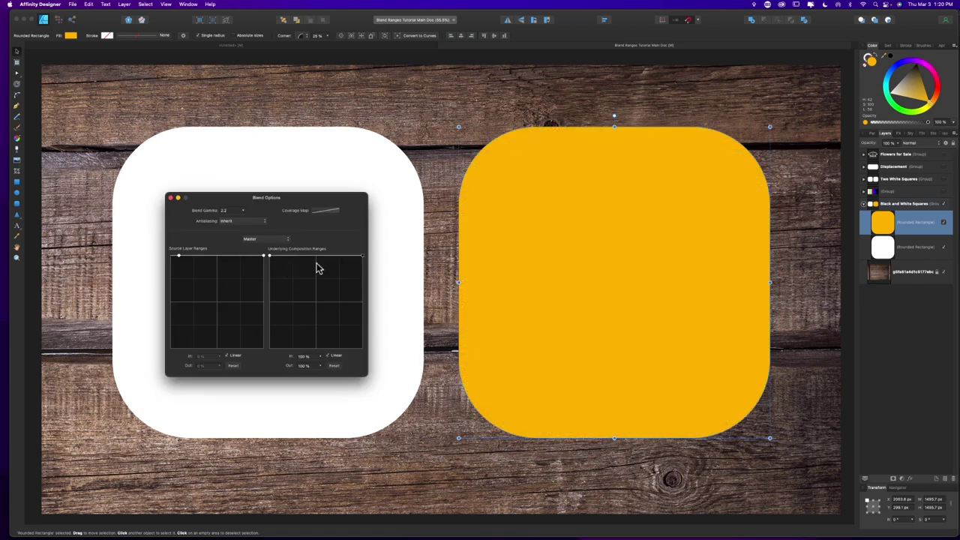
Step: Lower the yellow square's dark underlying end to 0% output at 19% in, and add a non-linear middle node at 54% in and 54% out
drag(269, 257, 239, 362)
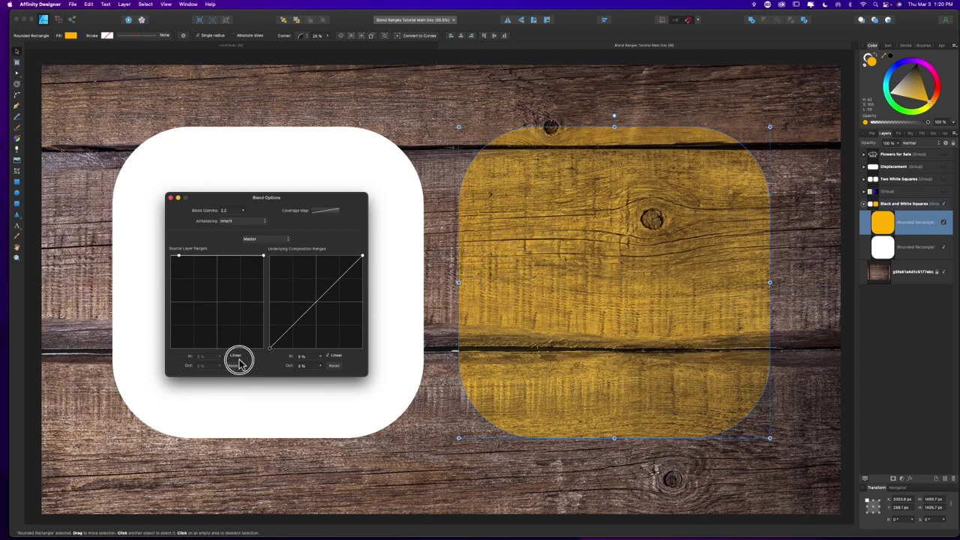
drag(270, 348, 287, 356)
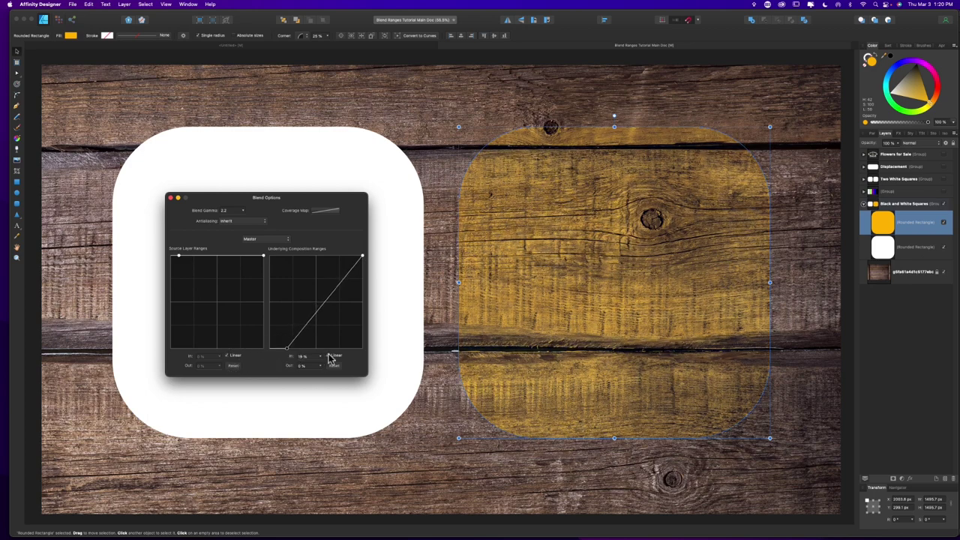
drag(323, 305, 320, 302)
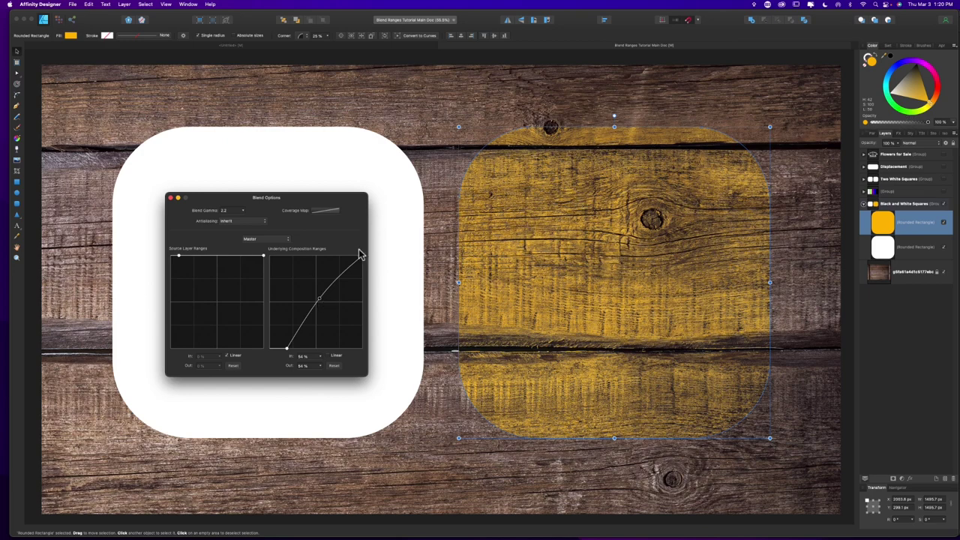
click(630, 330)
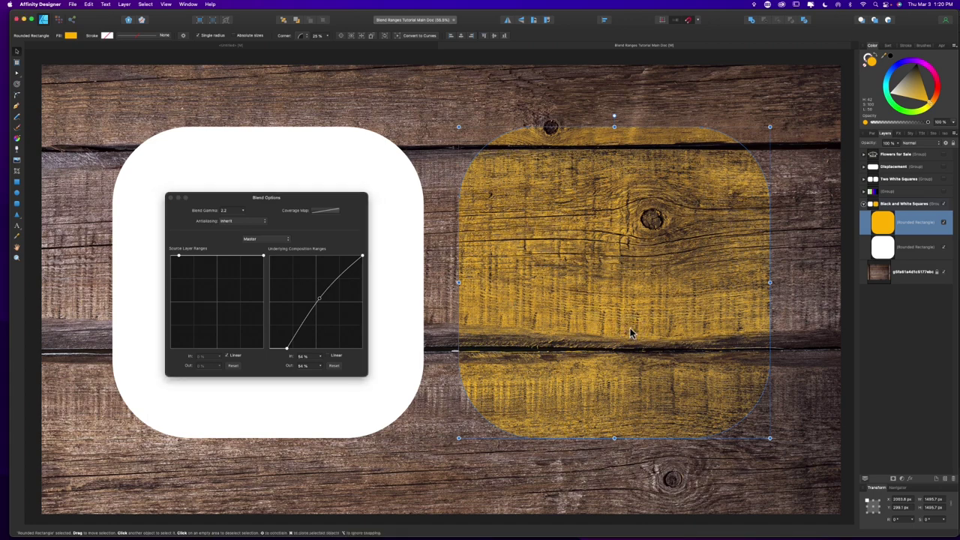
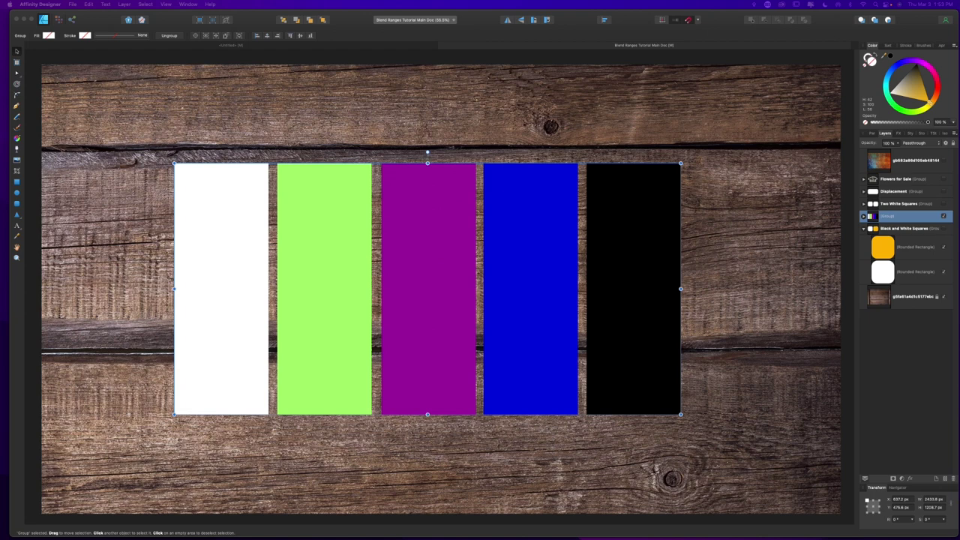
Step: Try lowering the dark end and the light end of the colour stripes group's source range to 0% output, resetting the range after each
click(946, 142)
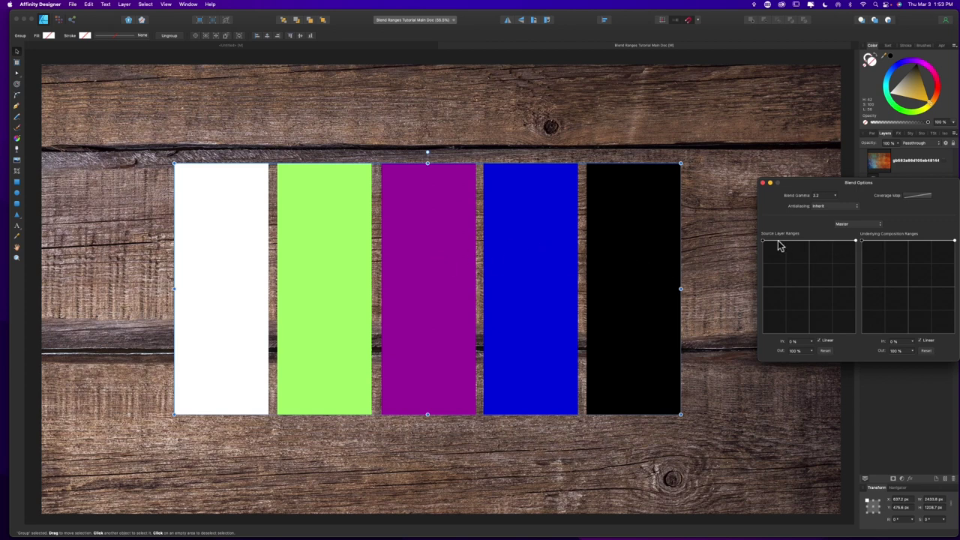
drag(765, 244, 735, 345)
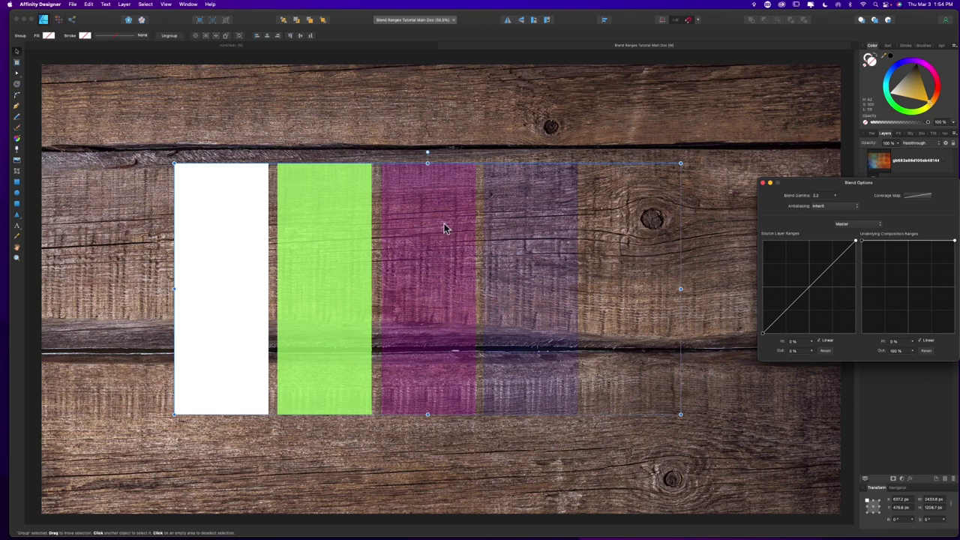
click(824, 350)
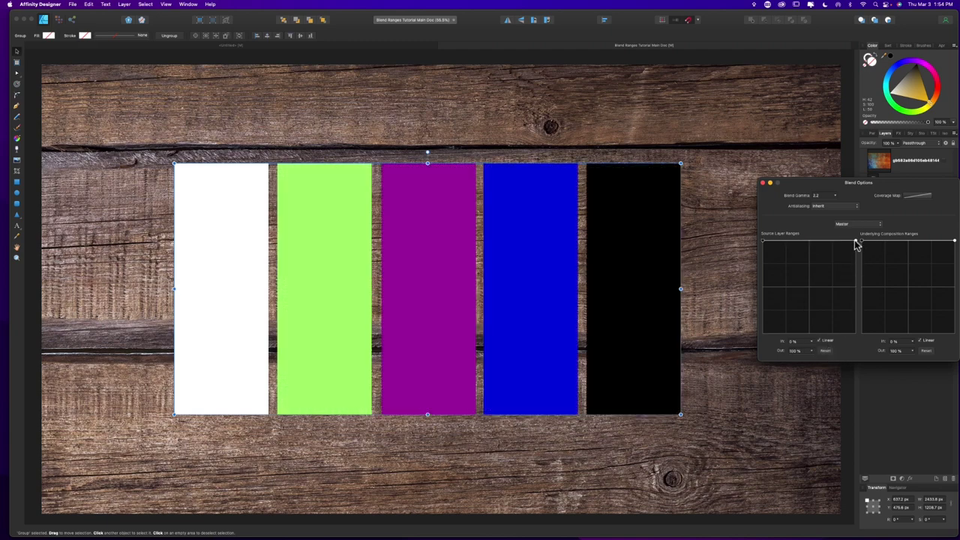
drag(856, 241, 863, 354)
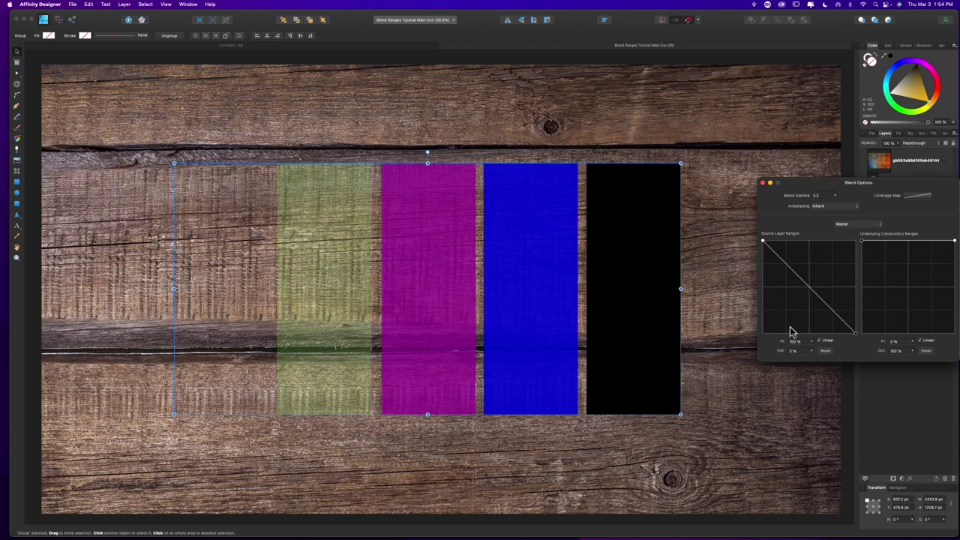
click(826, 350)
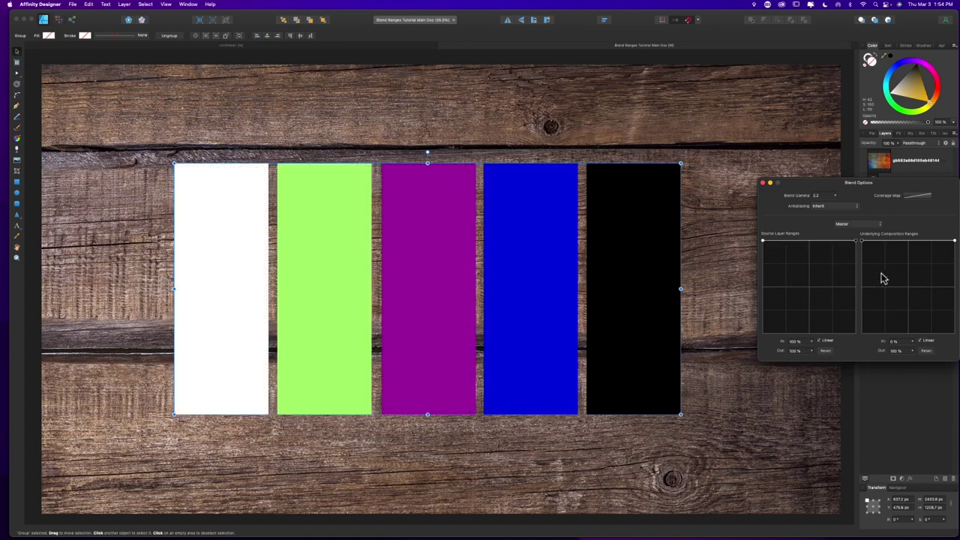
Step: Try the dark end of the stripes group's underlying range at 0% output, reset it, and lower the light end instead
drag(861, 241, 840, 360)
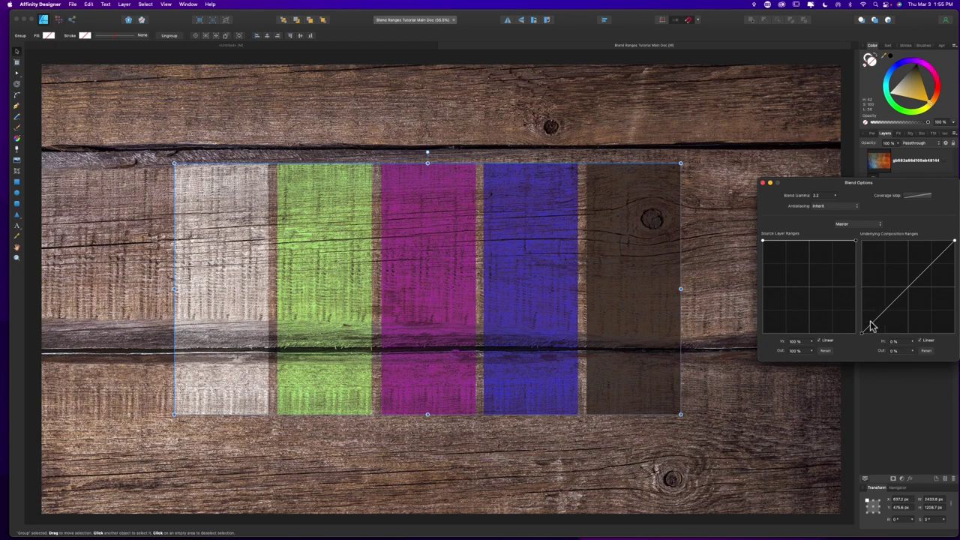
click(927, 351)
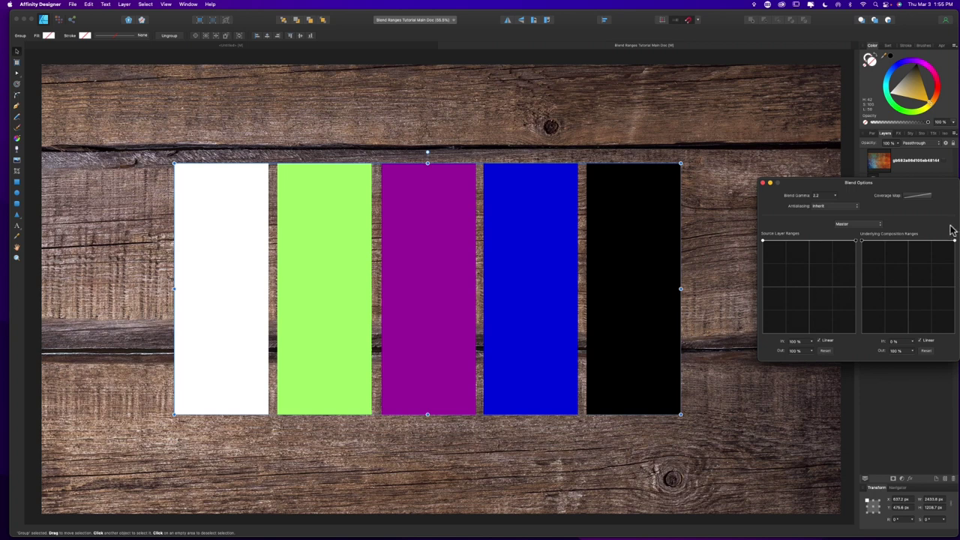
drag(954, 241, 952, 332)
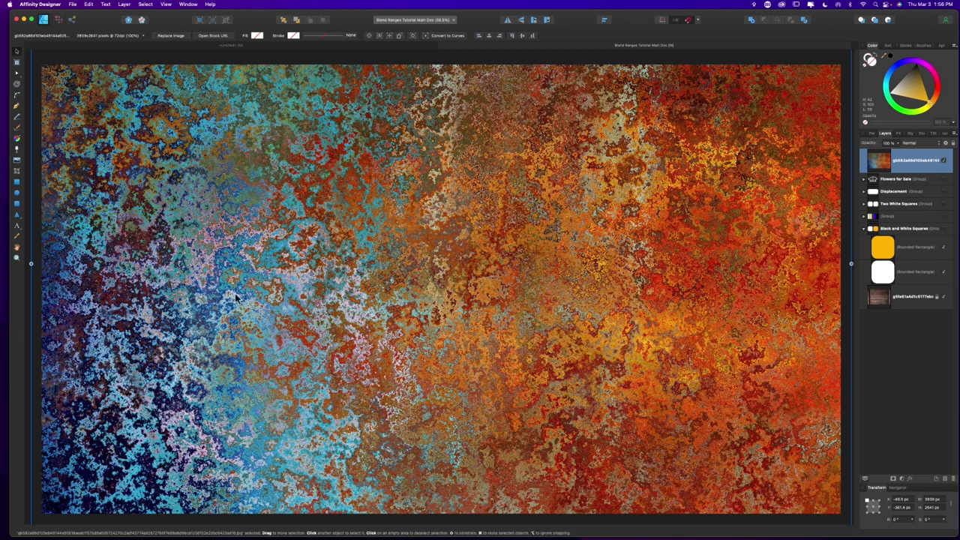
Step: Lower the light end of the texture image's source range to 0% output at 64% in, and set its blend mode to Soft Light
click(946, 145)
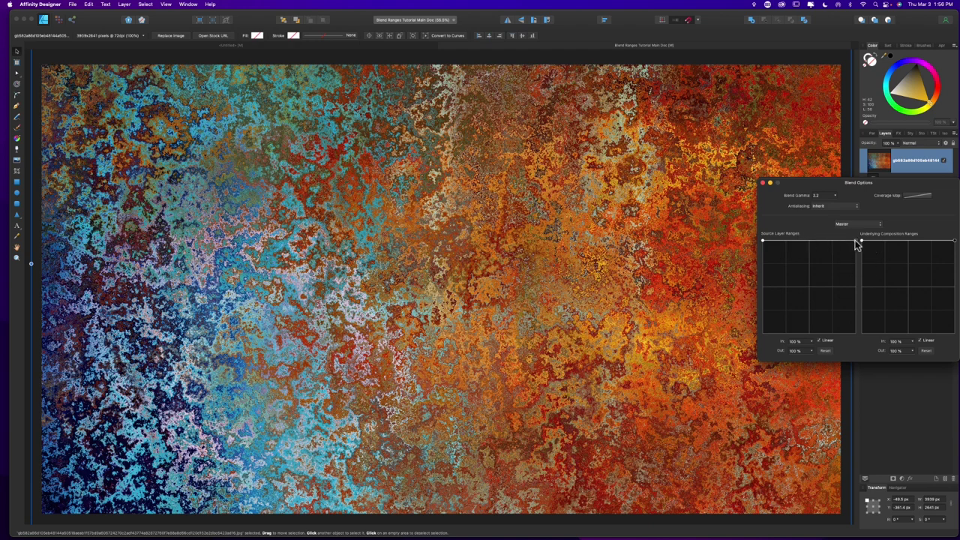
drag(855, 241, 879, 351)
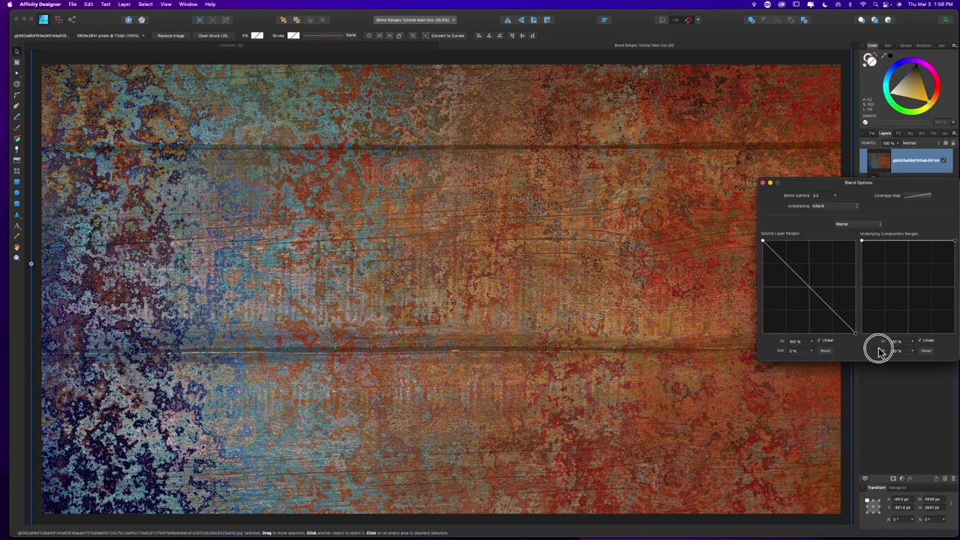
drag(878, 350, 821, 341)
click(857, 335)
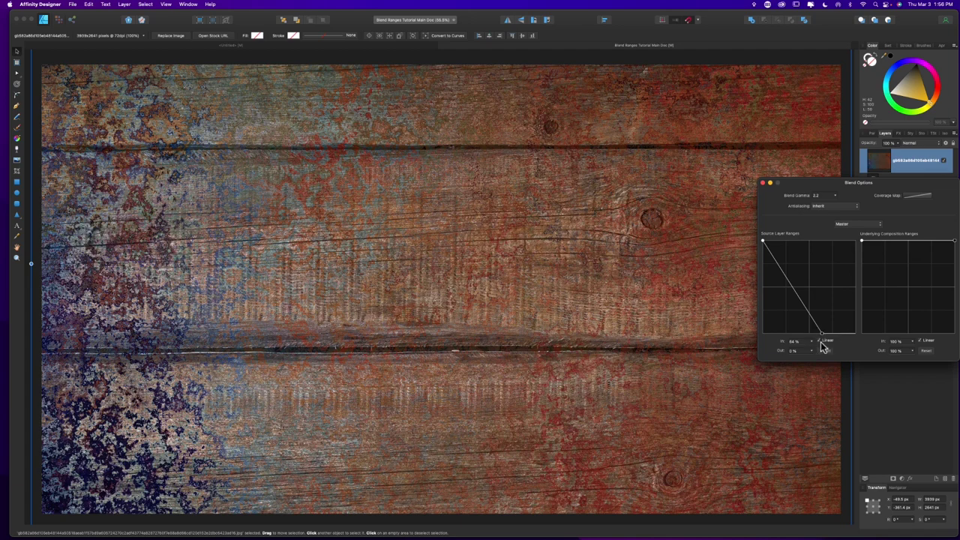
click(920, 144)
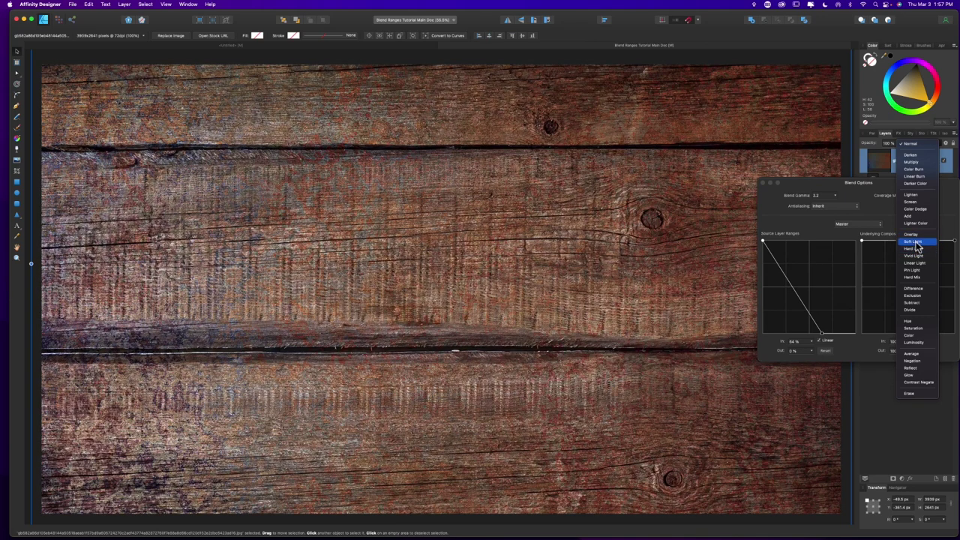
click(914, 243)
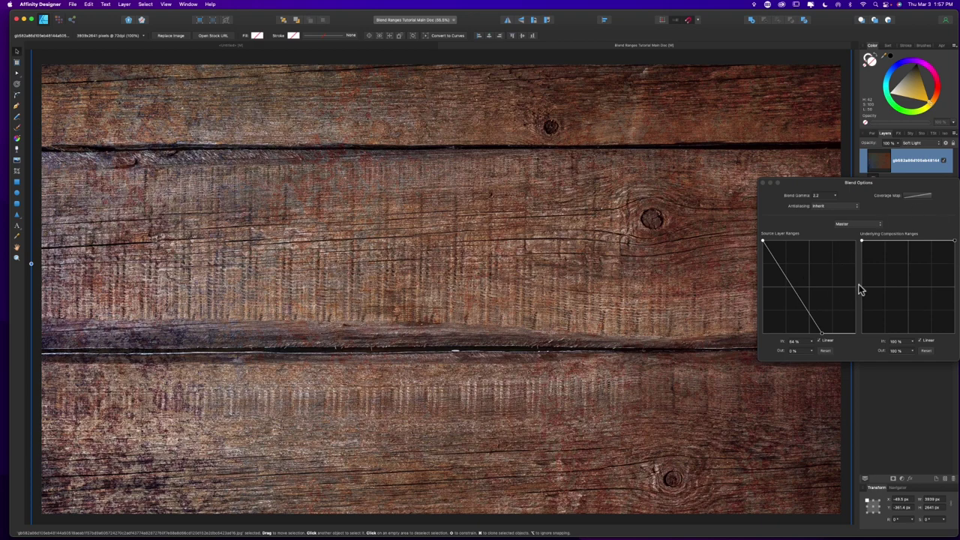
Step: Reset the texture image's Source Layer Ranges and return its blend mode to Normal
click(825, 351)
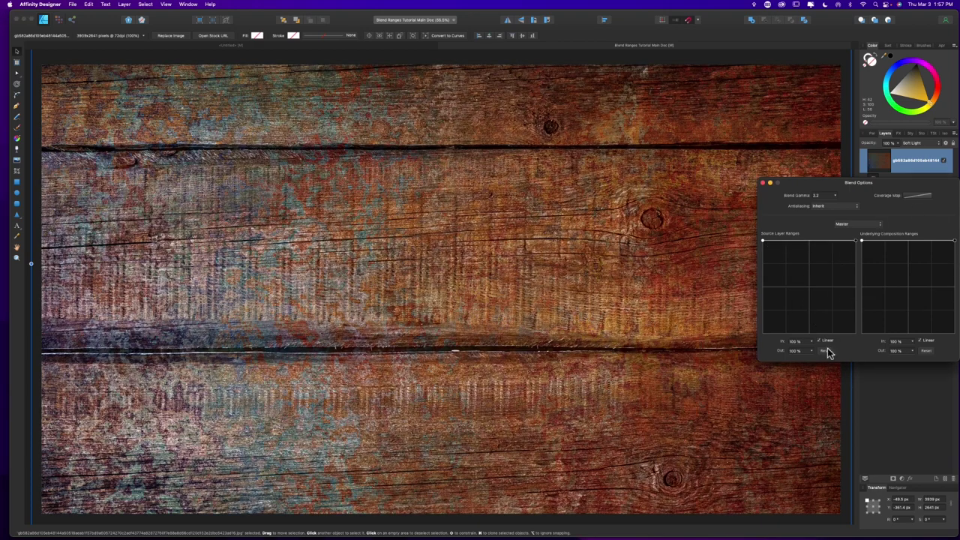
click(912, 140)
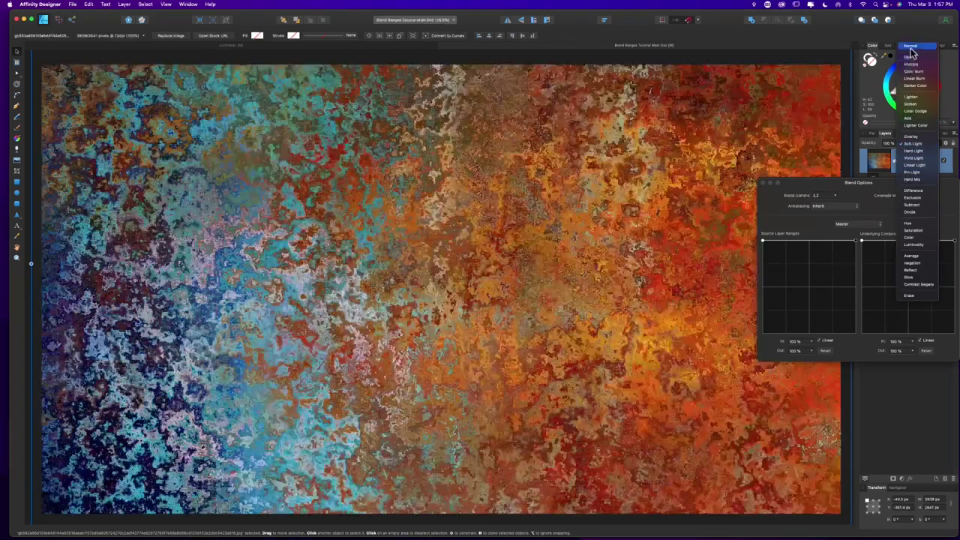
click(912, 51)
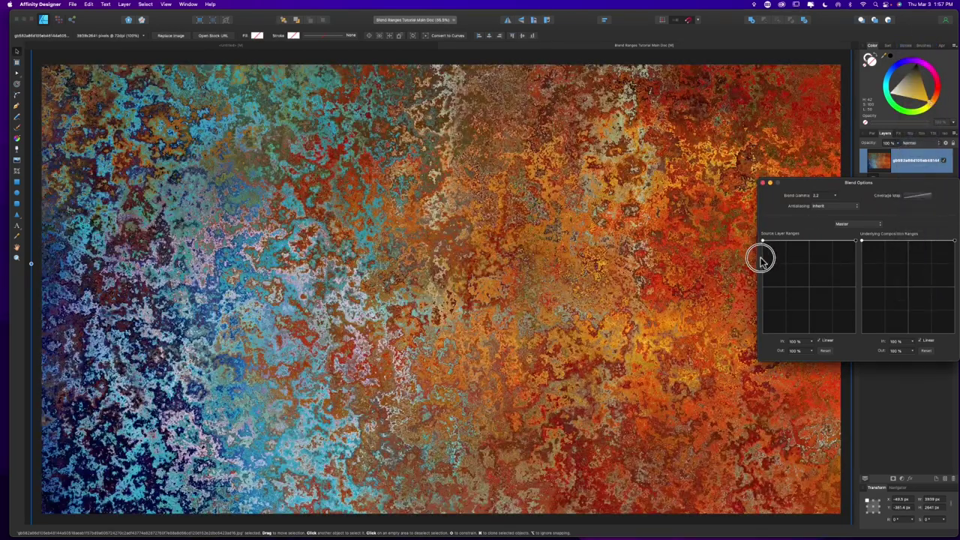
Step: Lower the dark end of the texture image's source range to 0% output at about 15% in, and set its blend mode to Overlay
drag(763, 244, 774, 358)
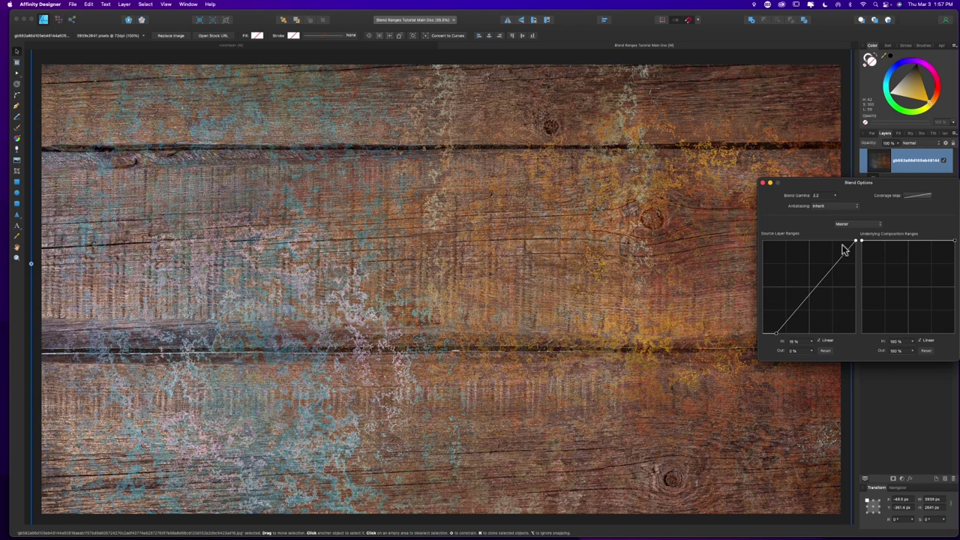
click(909, 143)
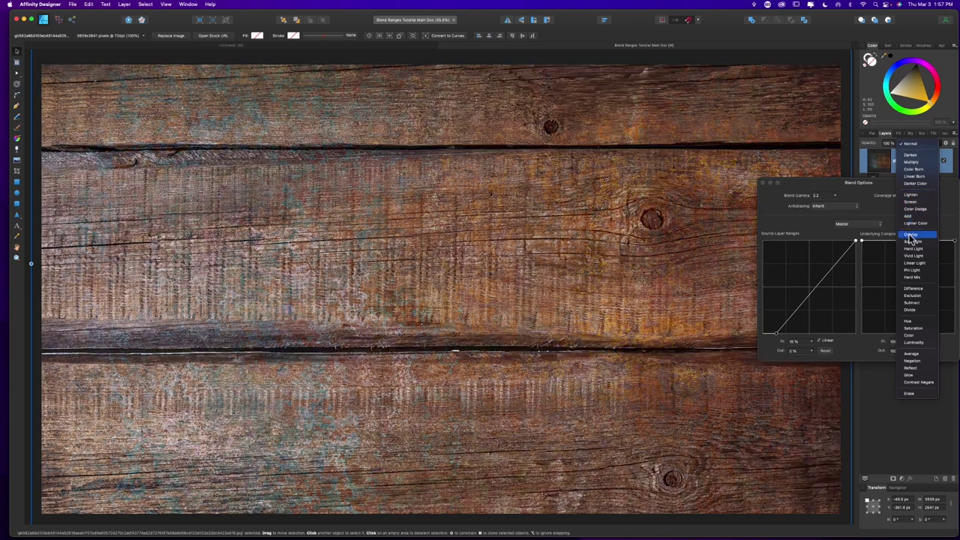
click(911, 234)
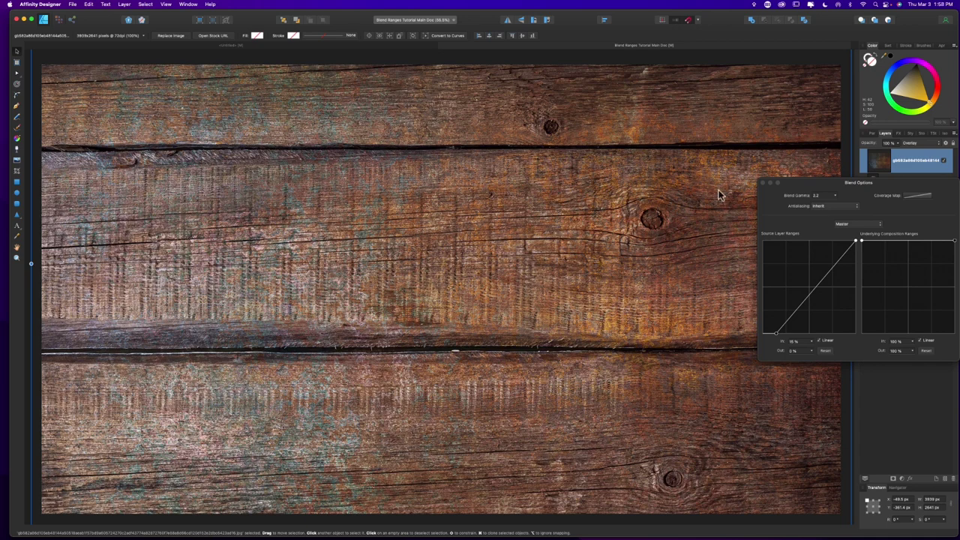
Step: Reset the texture image's Source Layer Ranges and set its blend mode from Overlay back to Normal
click(825, 351)
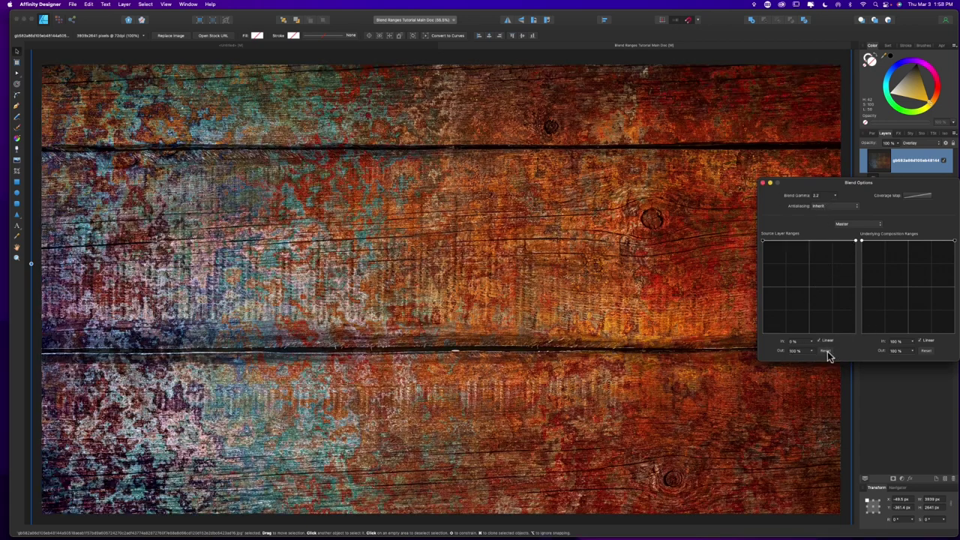
click(916, 145)
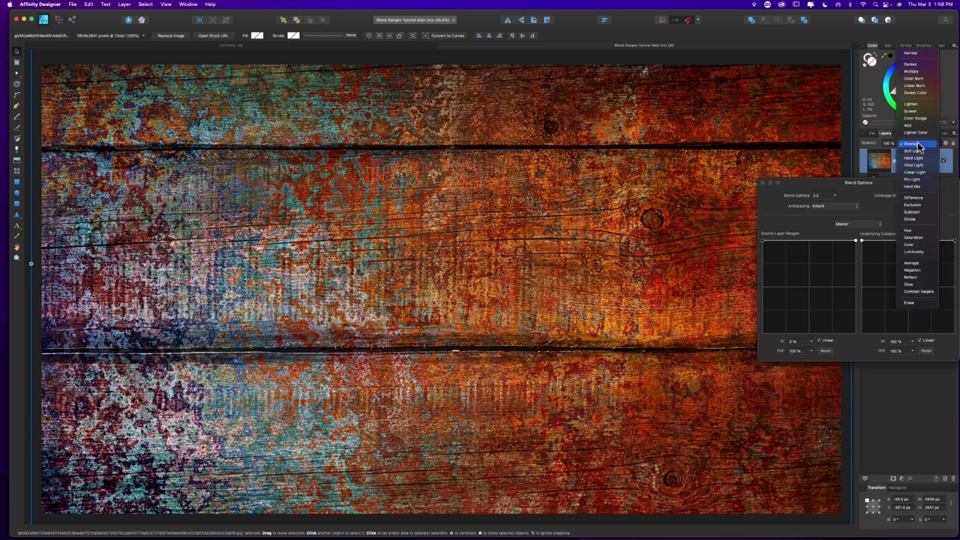
click(922, 56)
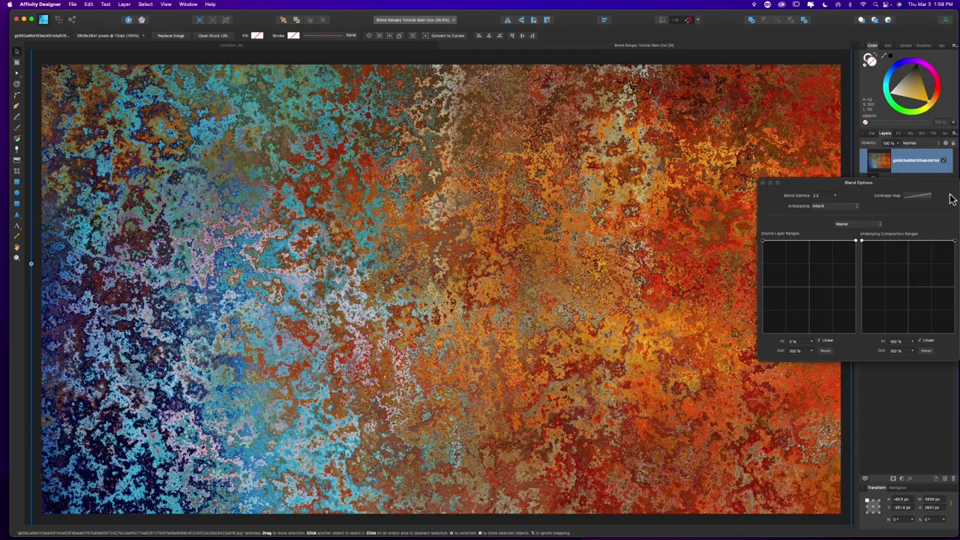
Step: Try the light end of the texture image's underlying composition range at 0% output, and restore it to 100%
click(955, 241)
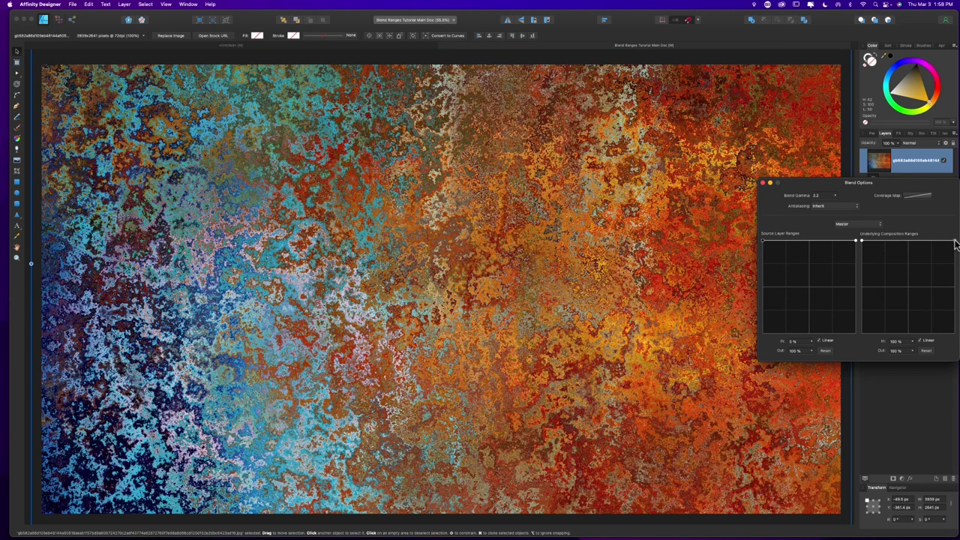
drag(954, 241, 954, 333)
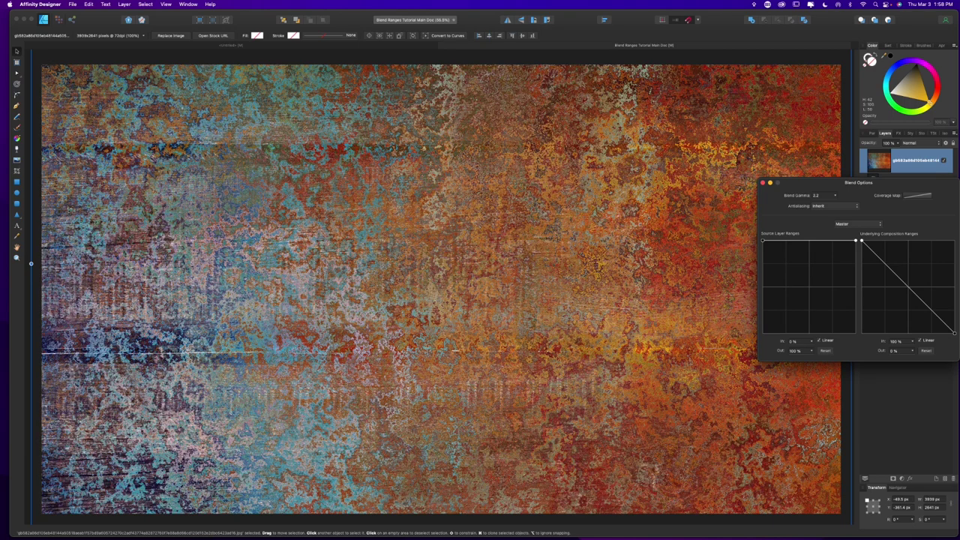
drag(955, 333, 954, 241)
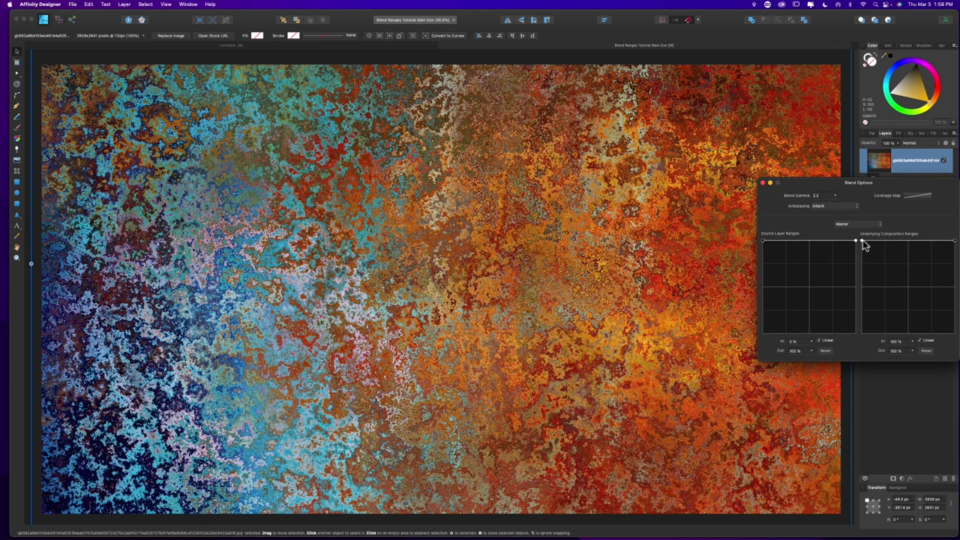
Step: Lower the dark end of the texture image's underlying range to 0% output at about 17% in, and set its blend mode to Vivid Light
drag(863, 241, 831, 359)
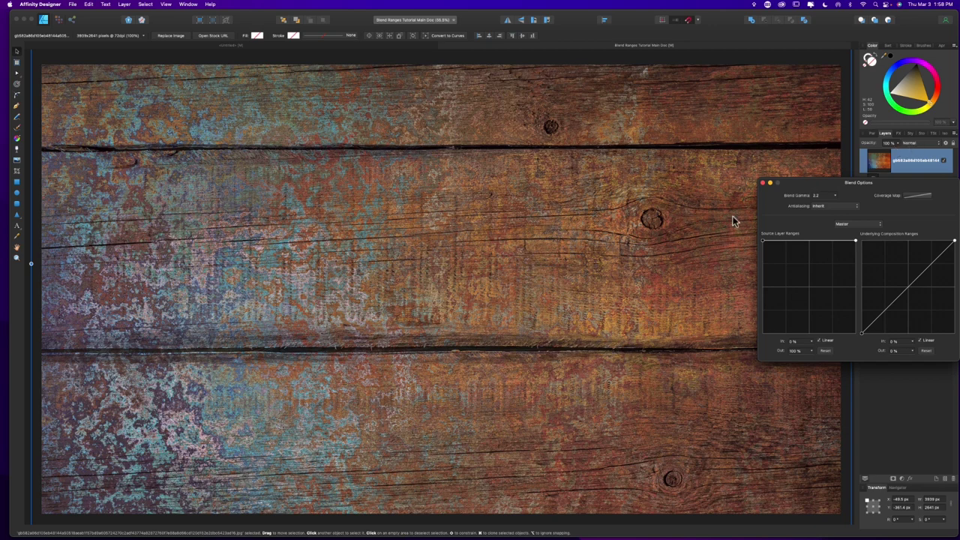
drag(863, 334, 878, 338)
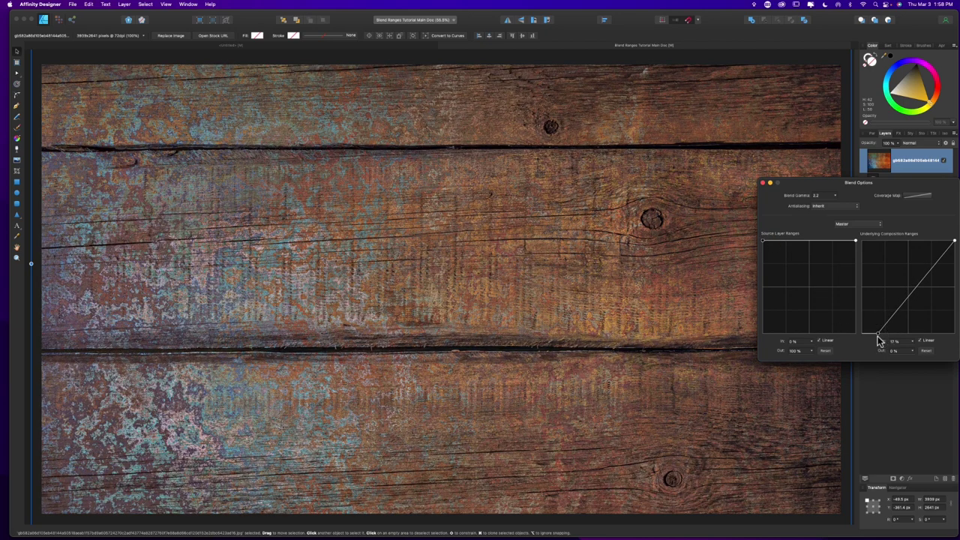
click(910, 142)
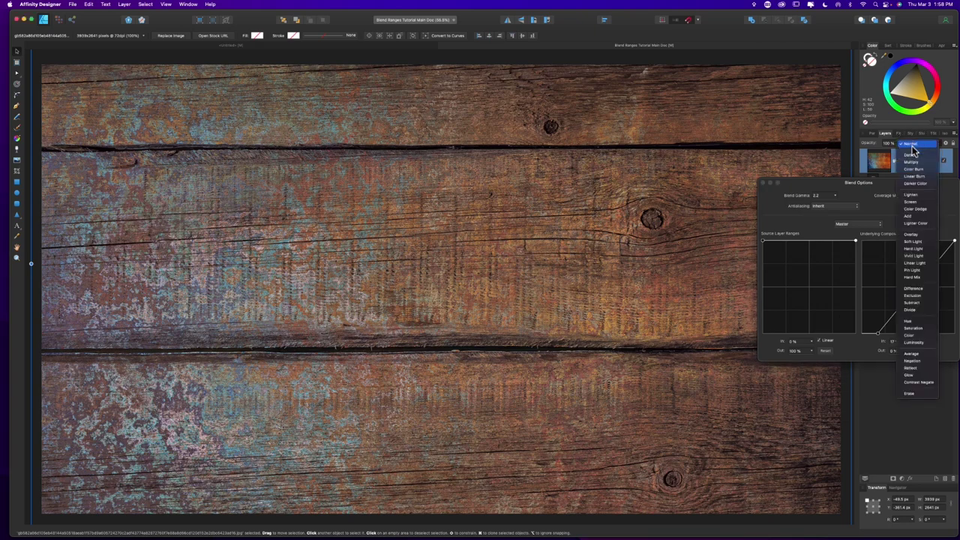
click(911, 249)
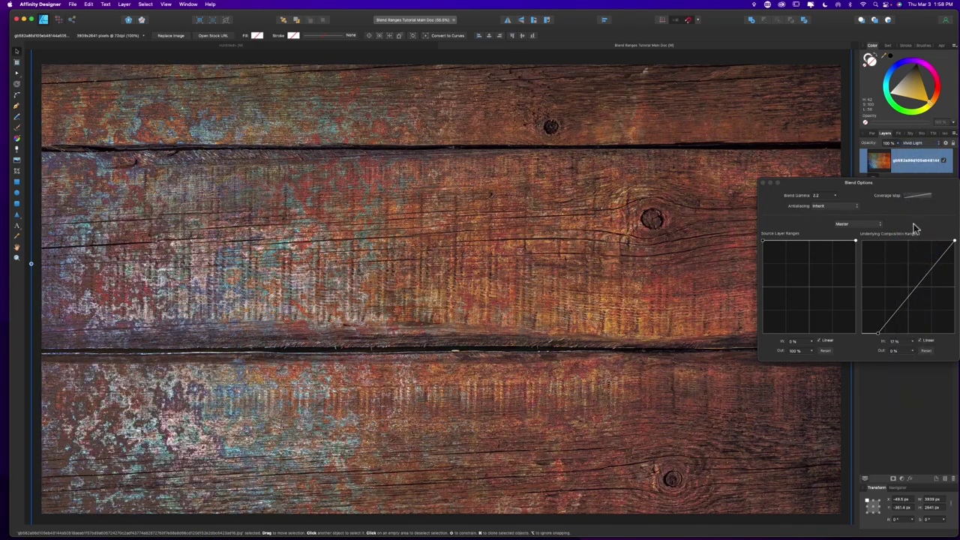
Step: Set the blend mode of the Soft Light square in the Two White Squares group to Soft Light
scroll(915, 143, up, 3)
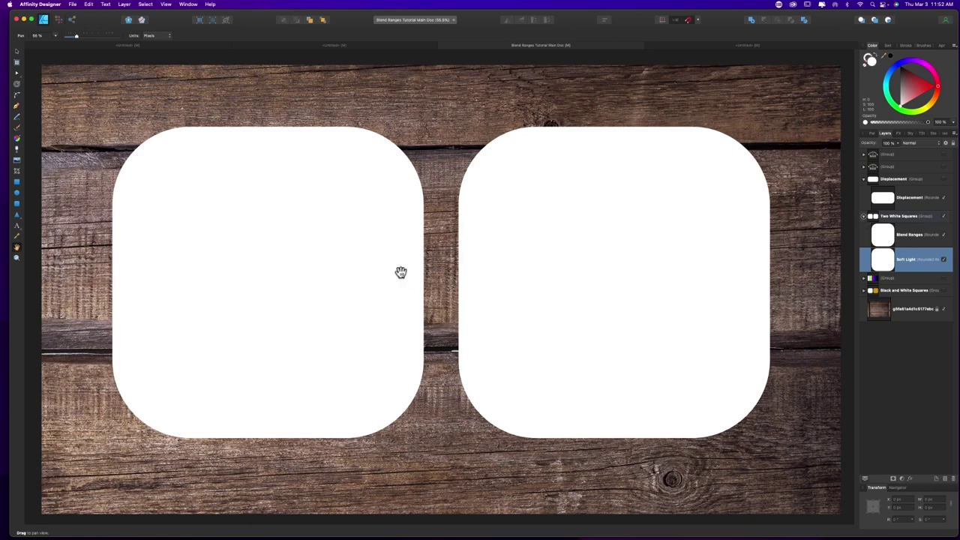
click(913, 144)
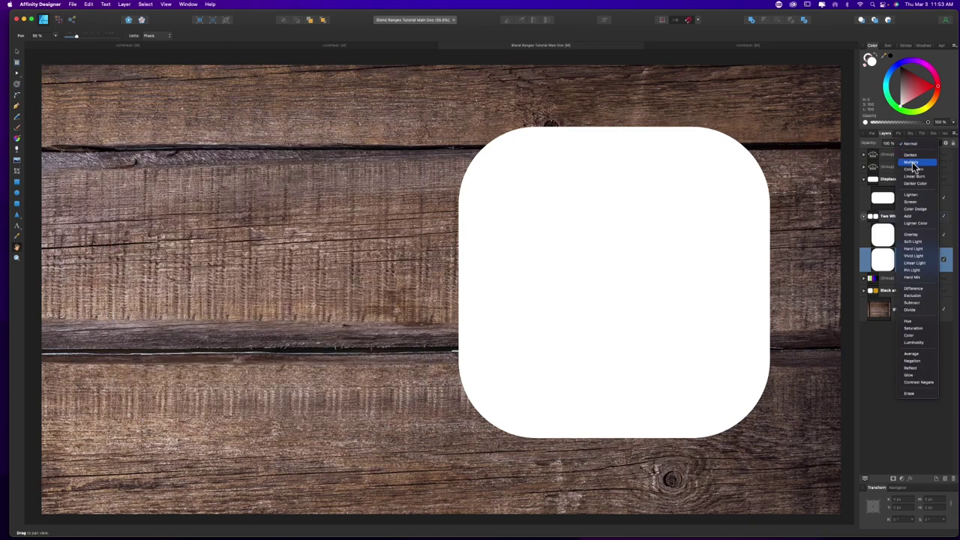
click(913, 242)
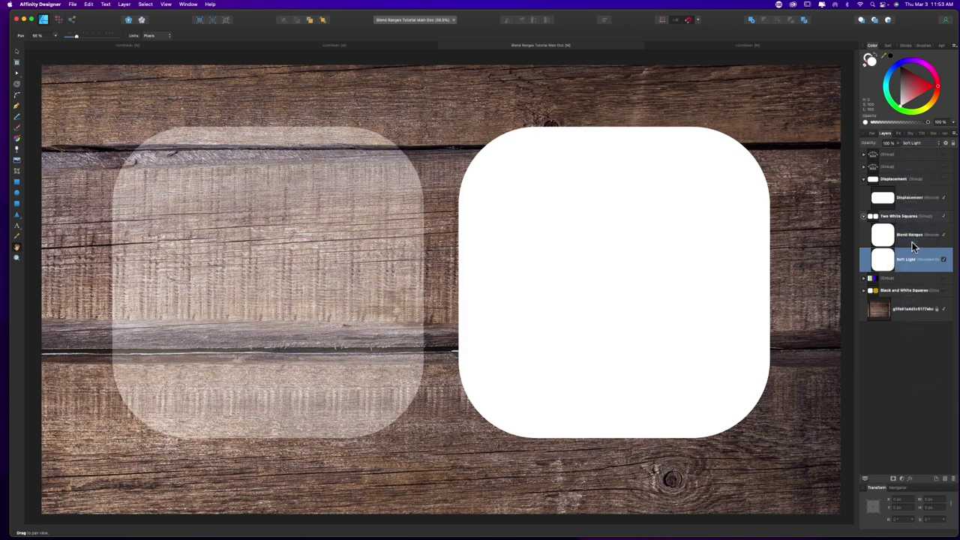
Step: Lower the Blend Ranges square's underlying dark end to 0% output at 16% in, and bend the non-linear curve upward through about 44% in, 55% out
click(910, 237)
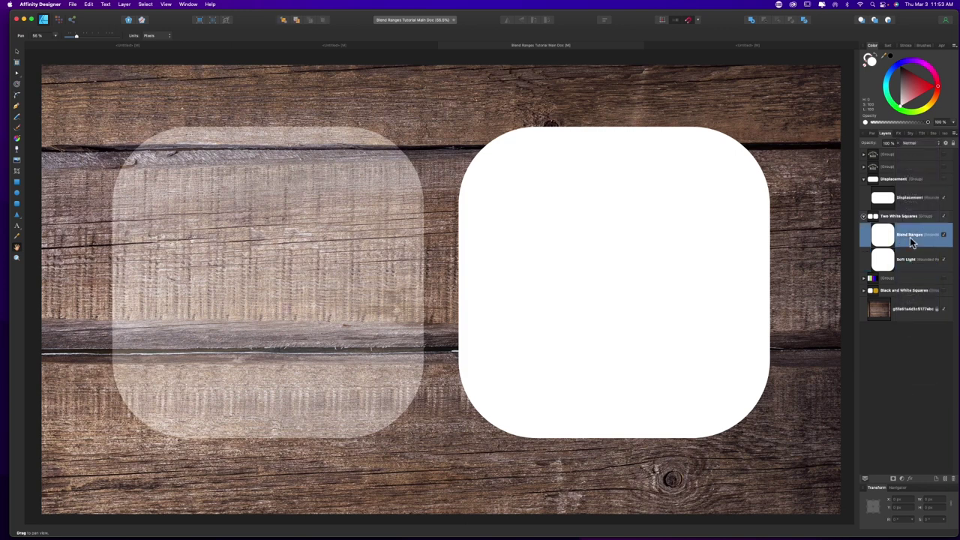
click(944, 142)
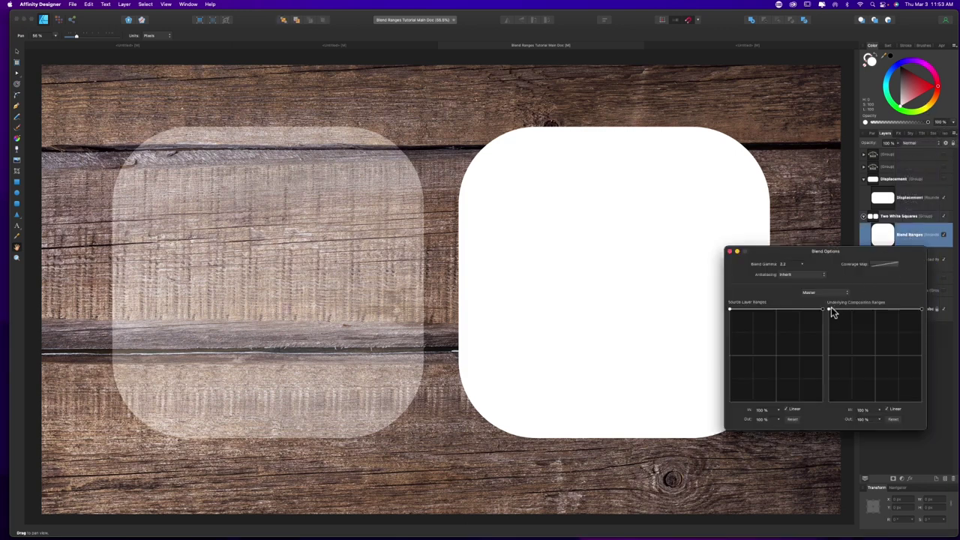
drag(829, 312, 844, 403)
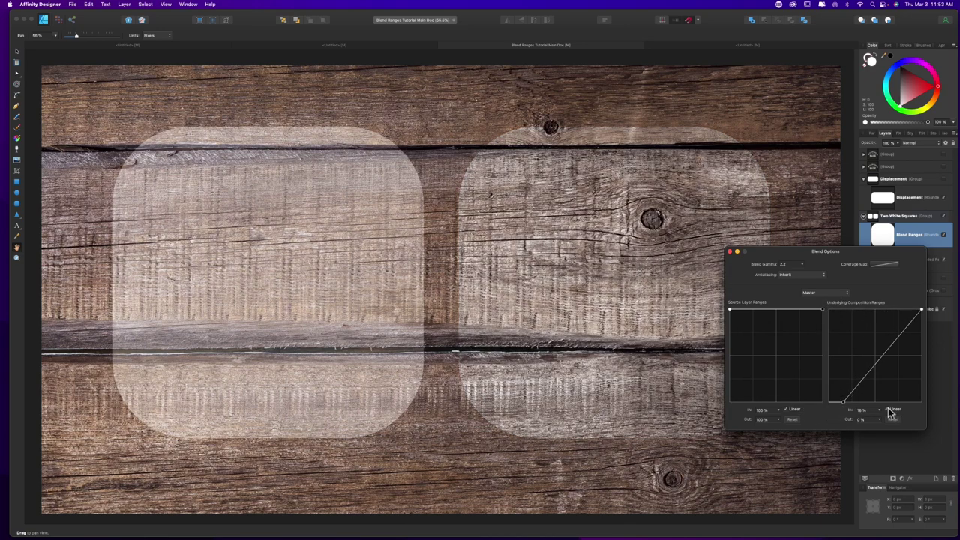
click(886, 409)
drag(881, 365, 870, 352)
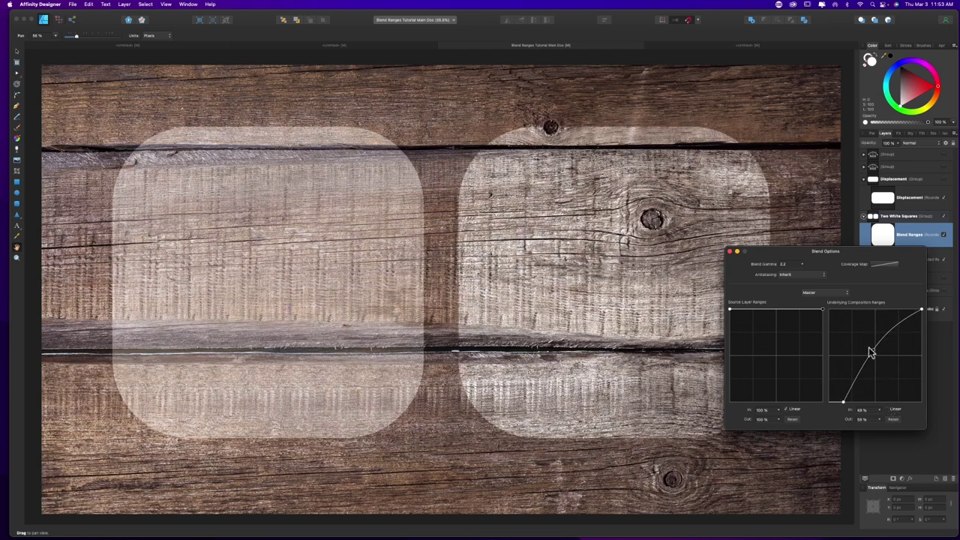
click(730, 251)
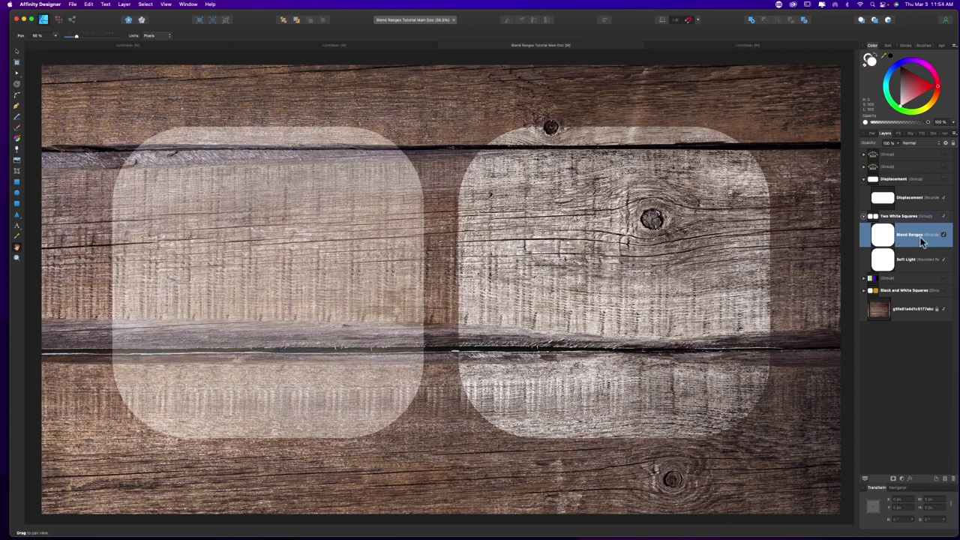
Step: Set the Blend Ranges square to Soft Light and steepen its underlying range curve through about 33% in, 61% out
click(911, 142)
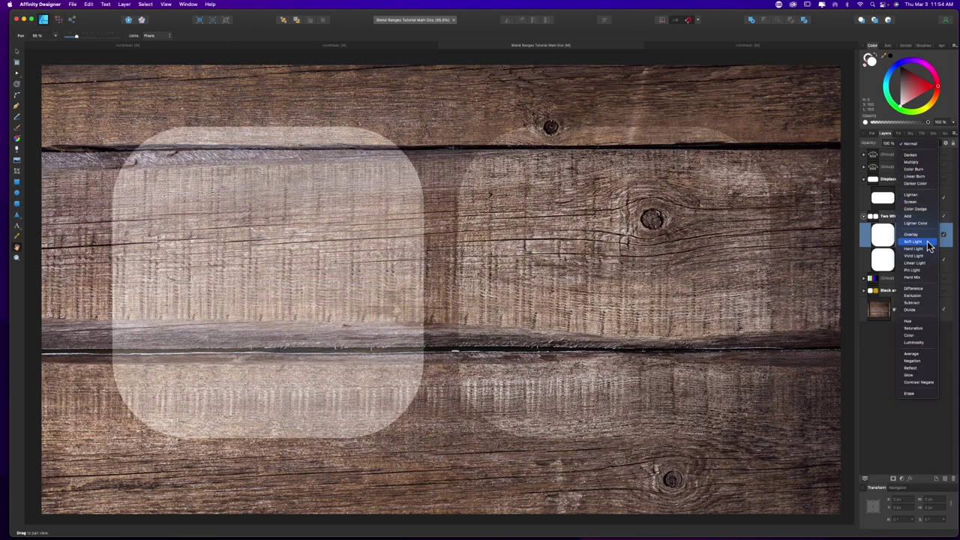
click(928, 244)
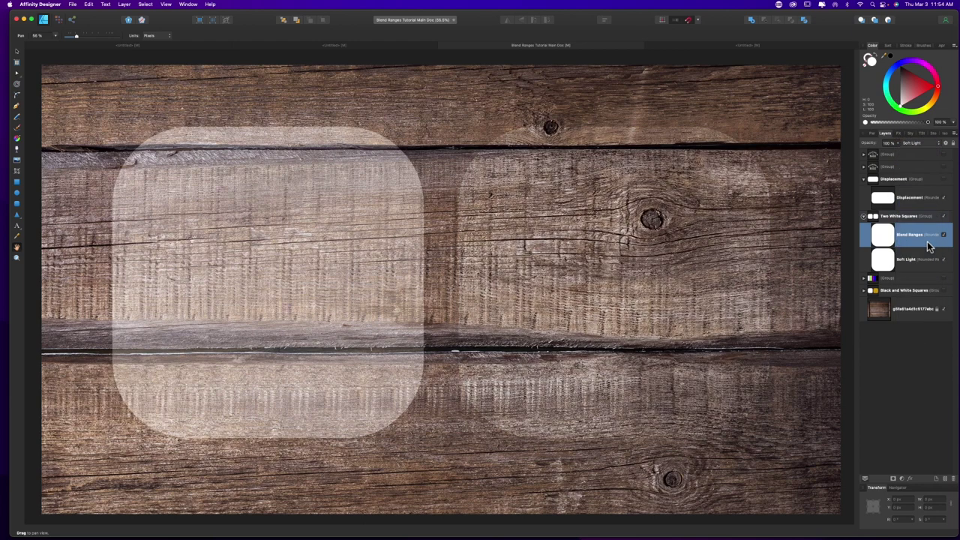
click(945, 144)
drag(874, 352, 858, 345)
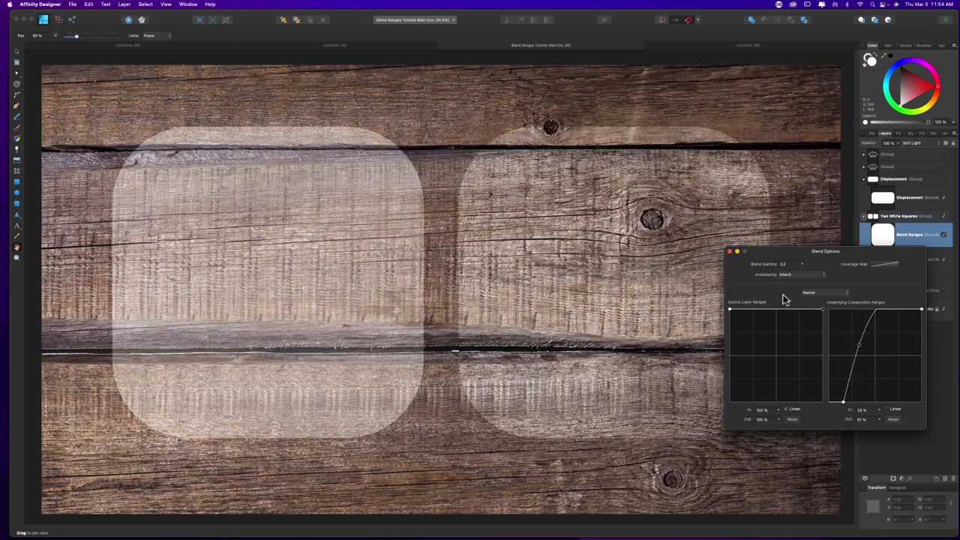
click(729, 251)
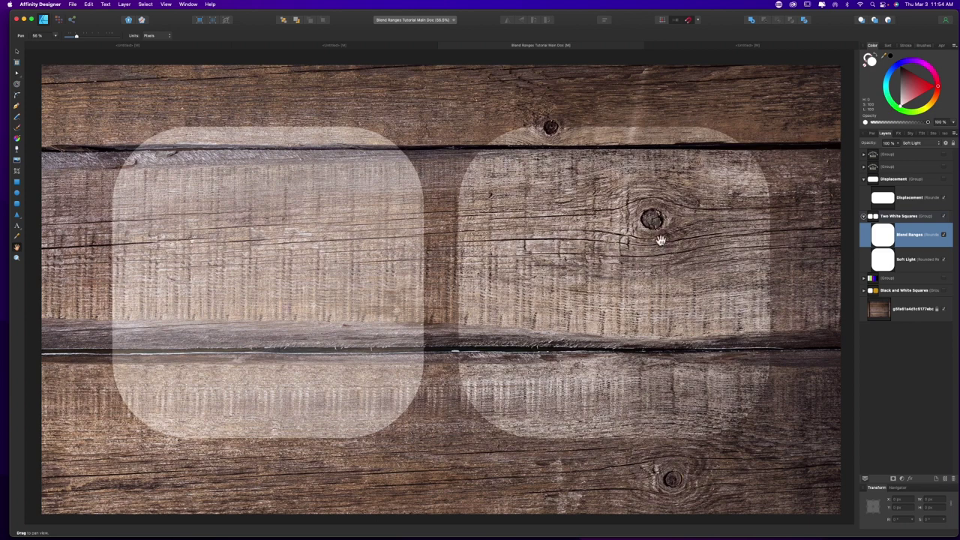
Step: Lower the Soft Light square's underlying dark end to 0% output at about 23% in, and bend the non-linear curve through about 37% in, 64% out
click(905, 264)
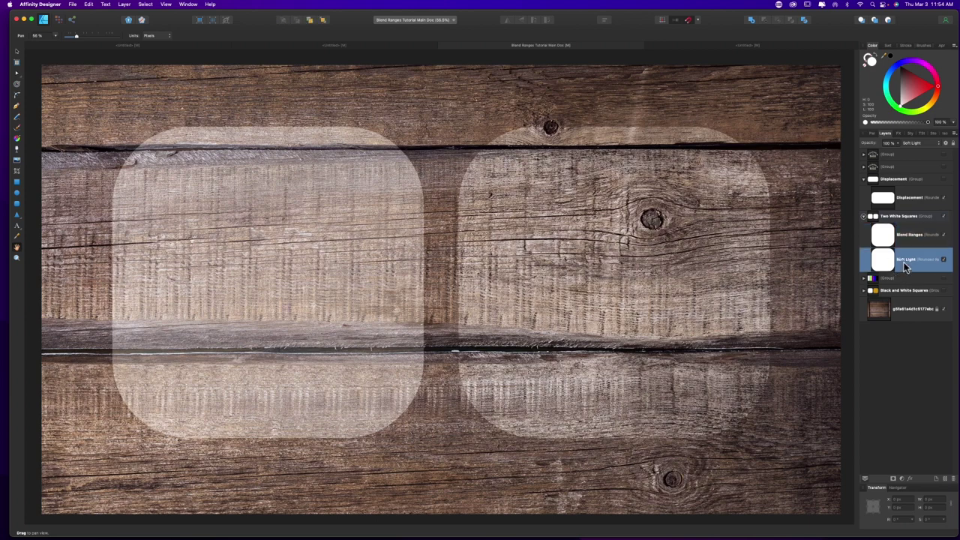
click(945, 143)
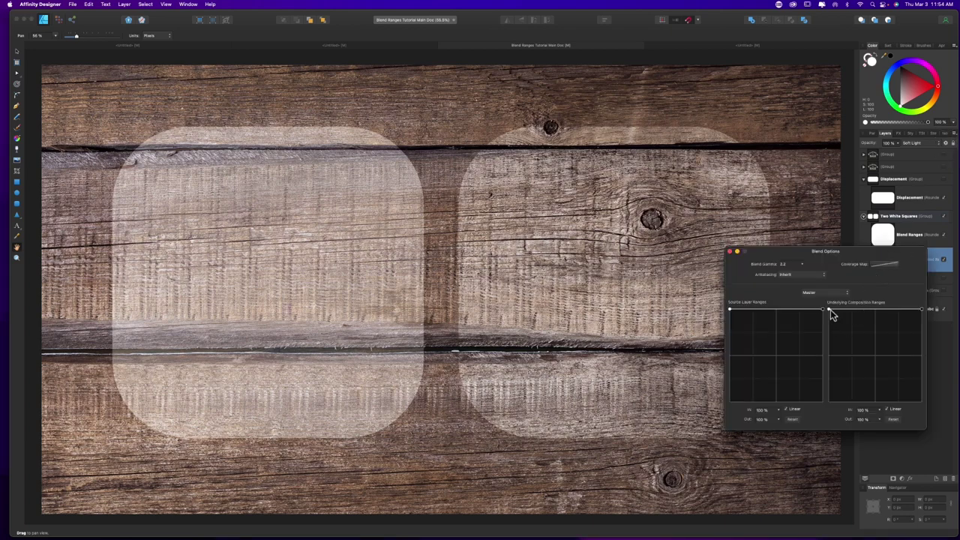
drag(829, 310, 850, 411)
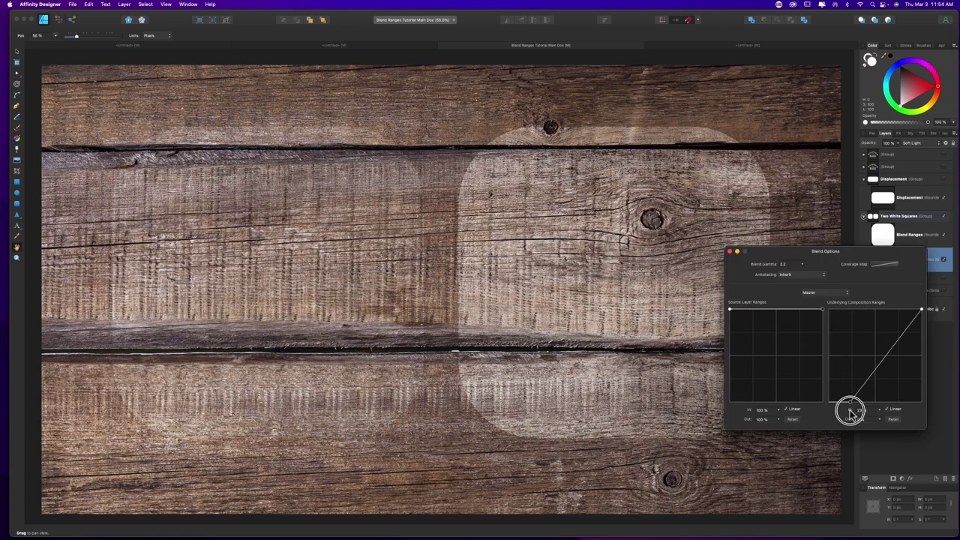
click(886, 408)
drag(884, 355, 862, 342)
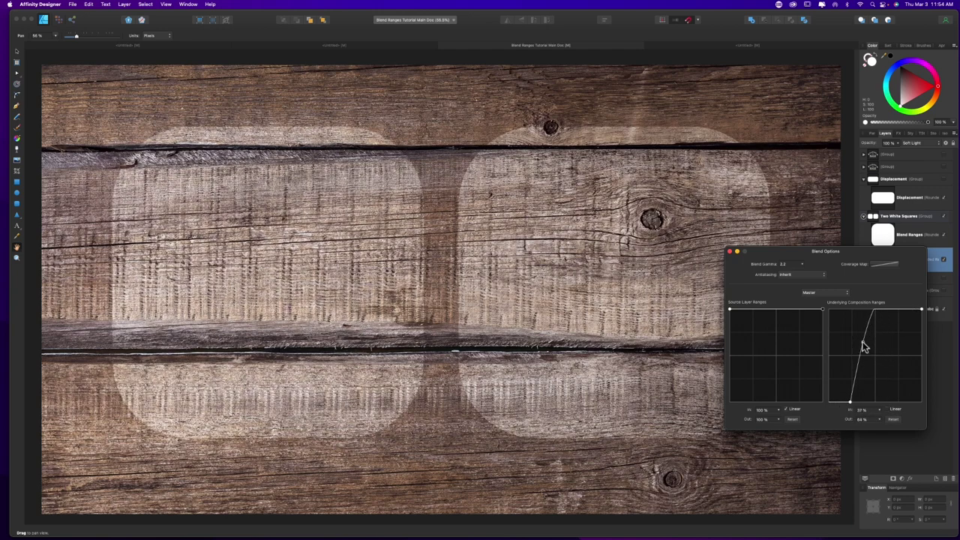
click(730, 252)
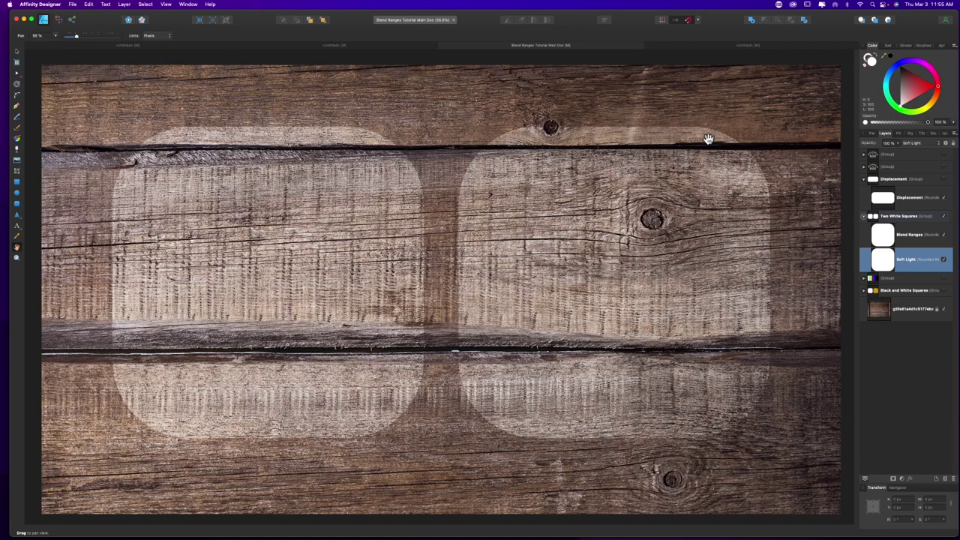
Step: Duplicate the white rounded rectangle in the Displacement group and swap the copy's fill and stroke colours
key(super+2)
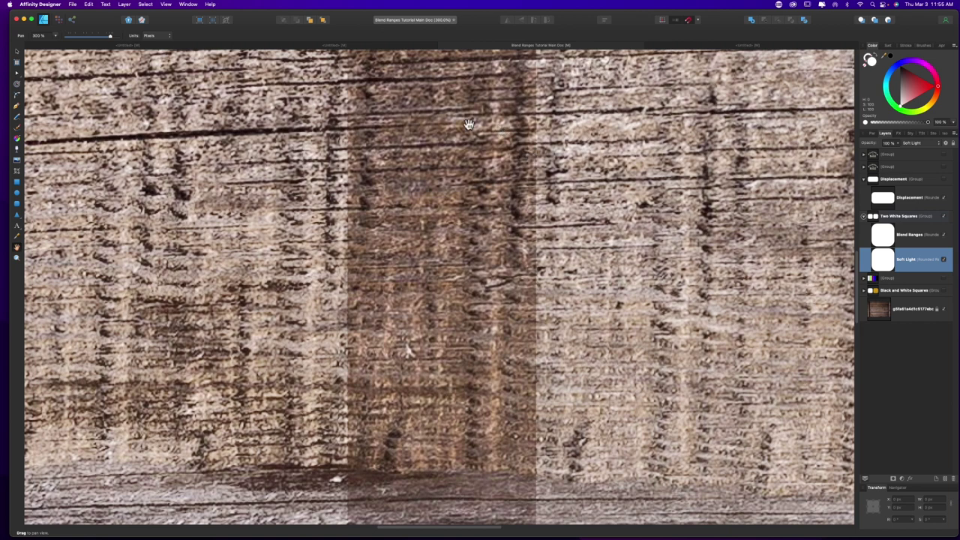
key(super+0)
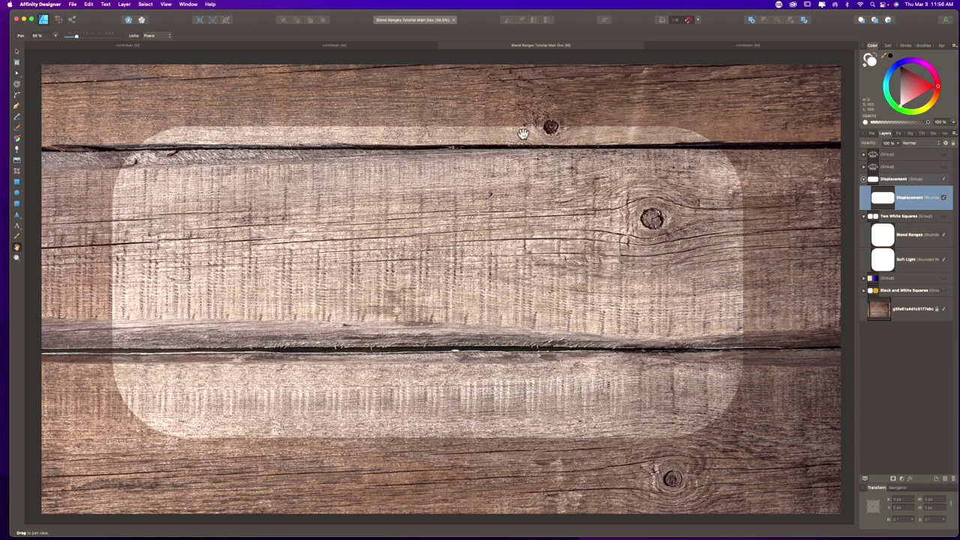
key(super+j)
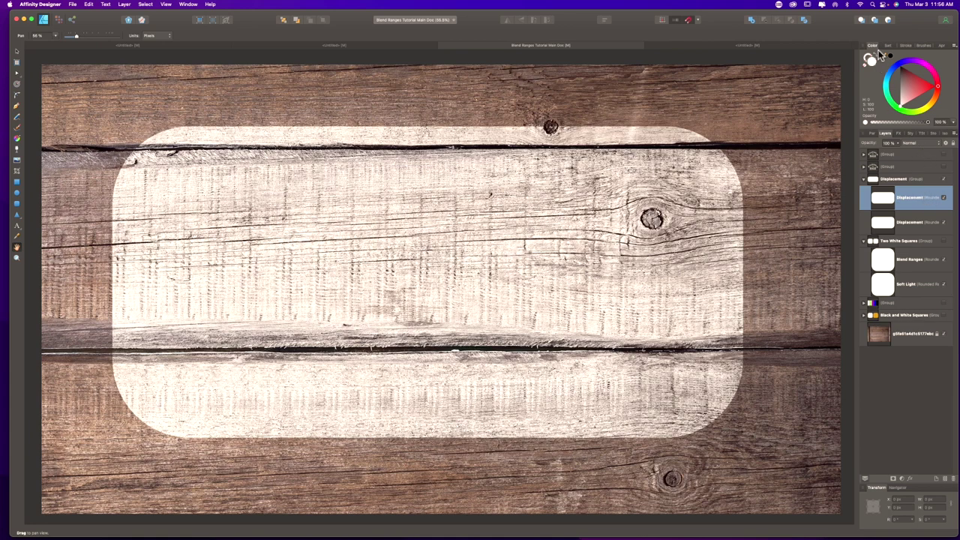
click(874, 53)
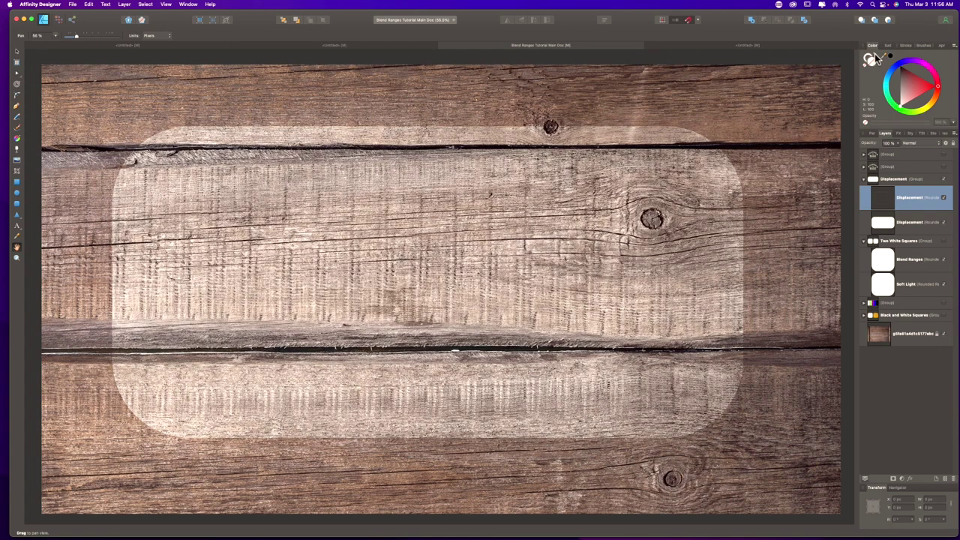
Step: Give the duplicated Displacement rectangle a stroke about 28 pt wide and apply a rough-edged Dry Media brush to it
click(905, 46)
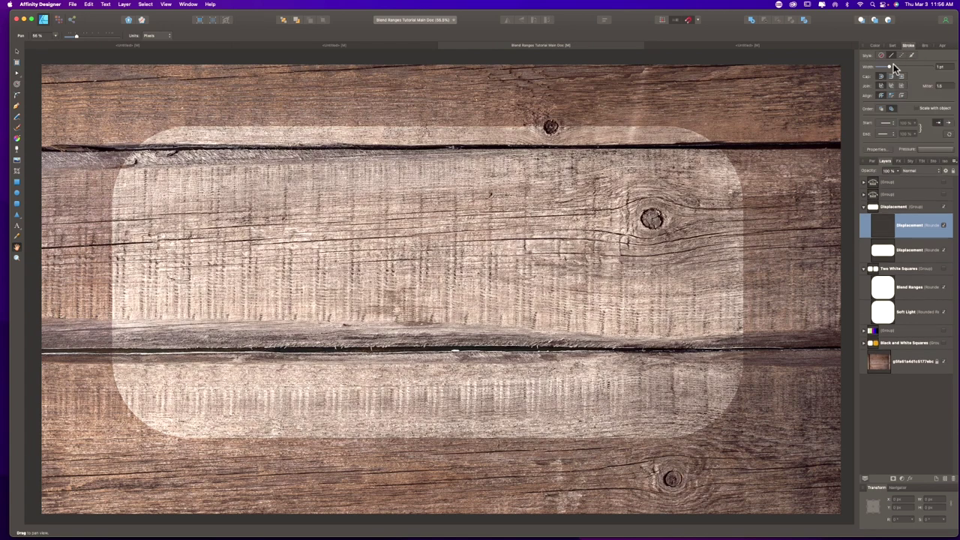
drag(891, 66, 913, 71)
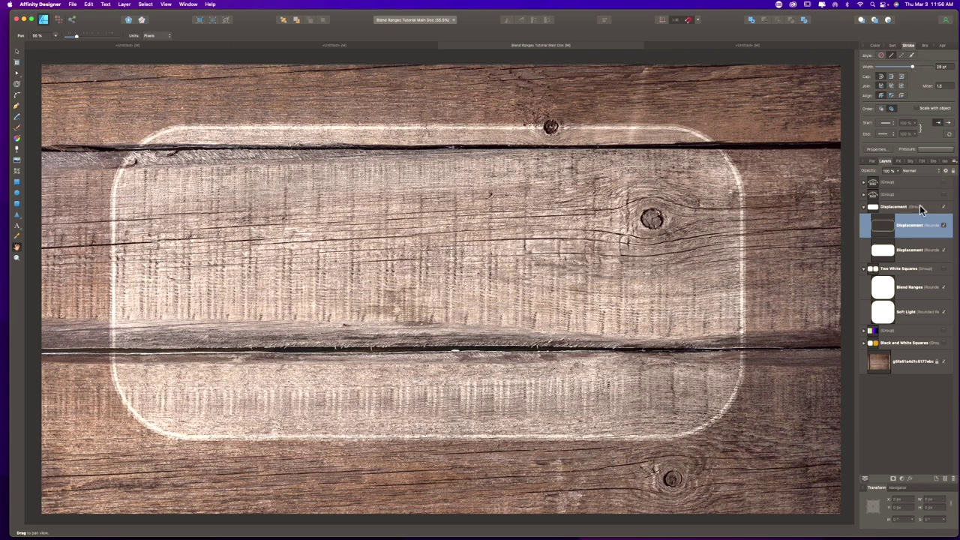
click(923, 42)
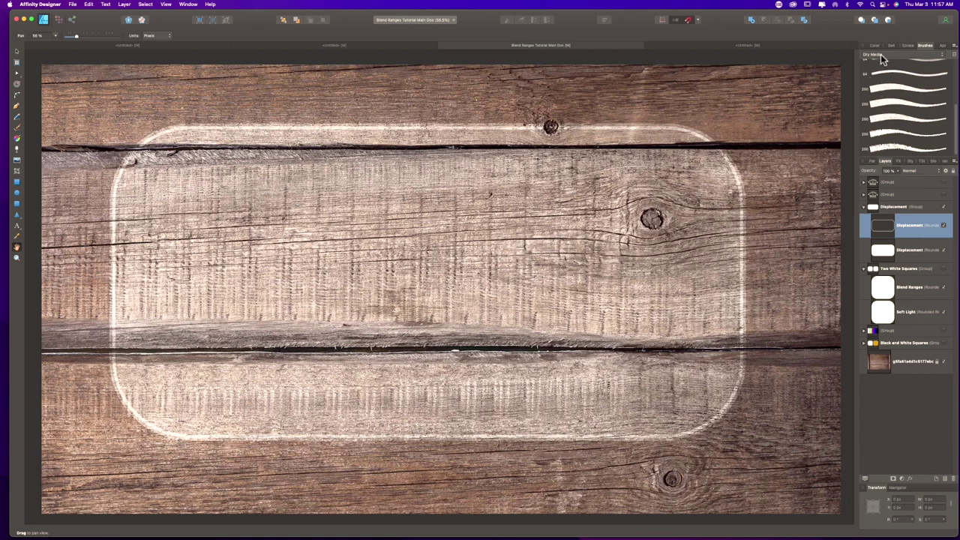
click(876, 148)
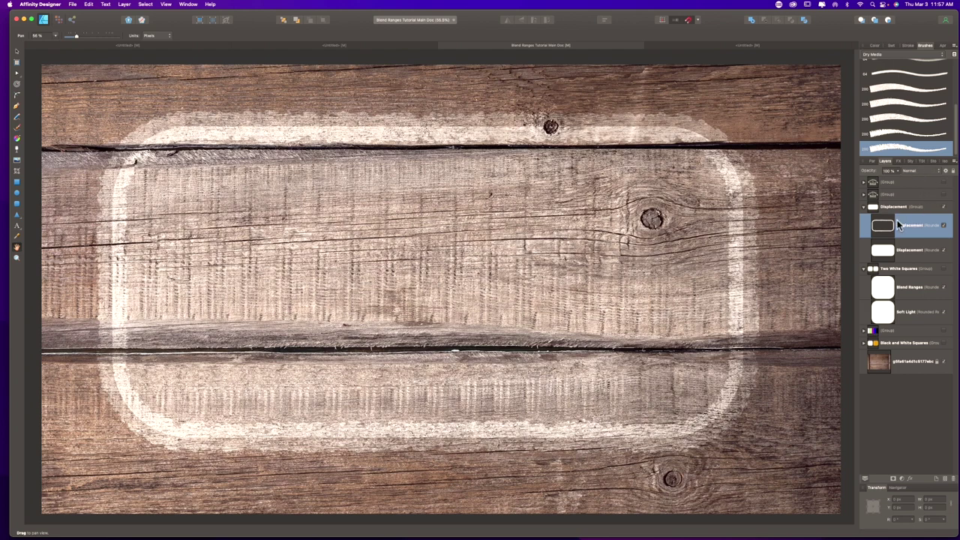
Step: Nest the brush-stroked rectangle copy inside the white Displacement rectangle and set the copy's blend mode to Erase
drag(897, 221, 925, 265)
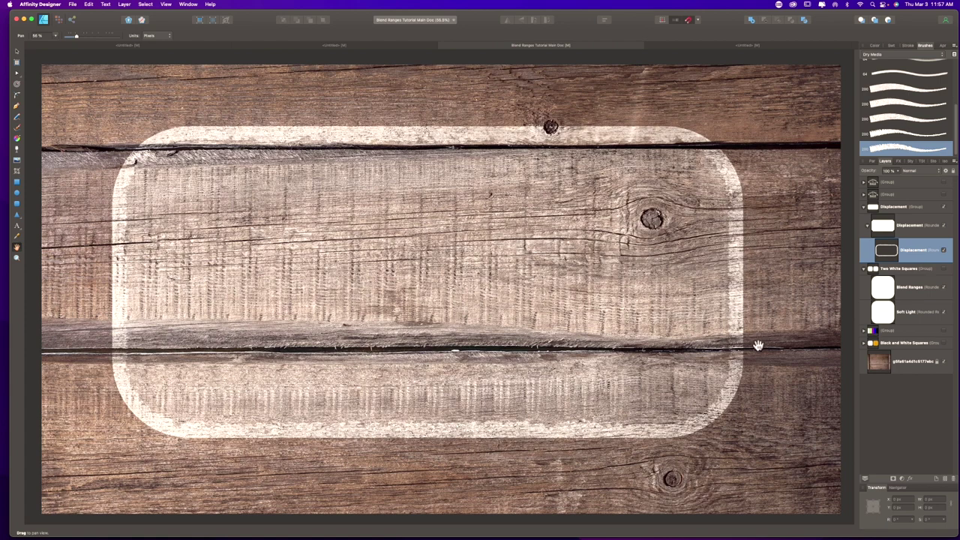
click(915, 170)
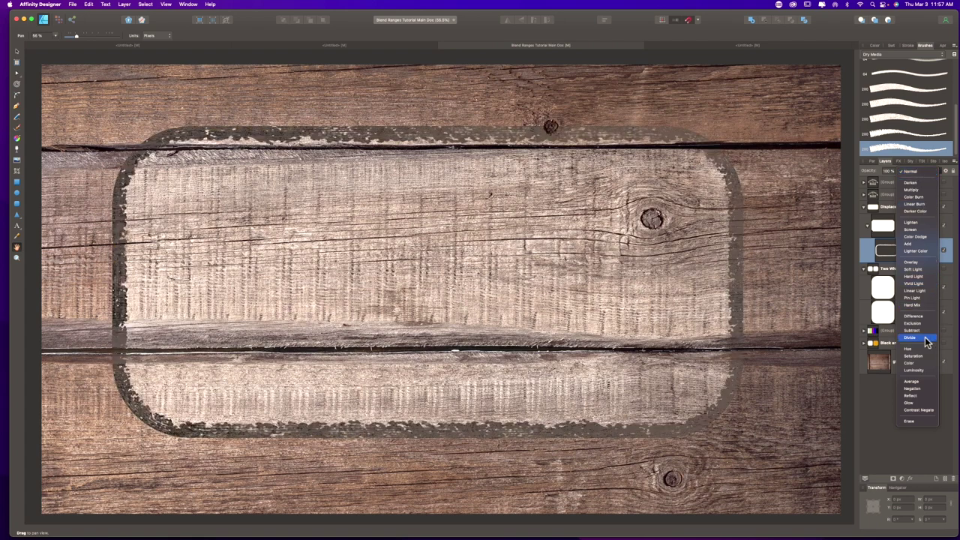
click(909, 423)
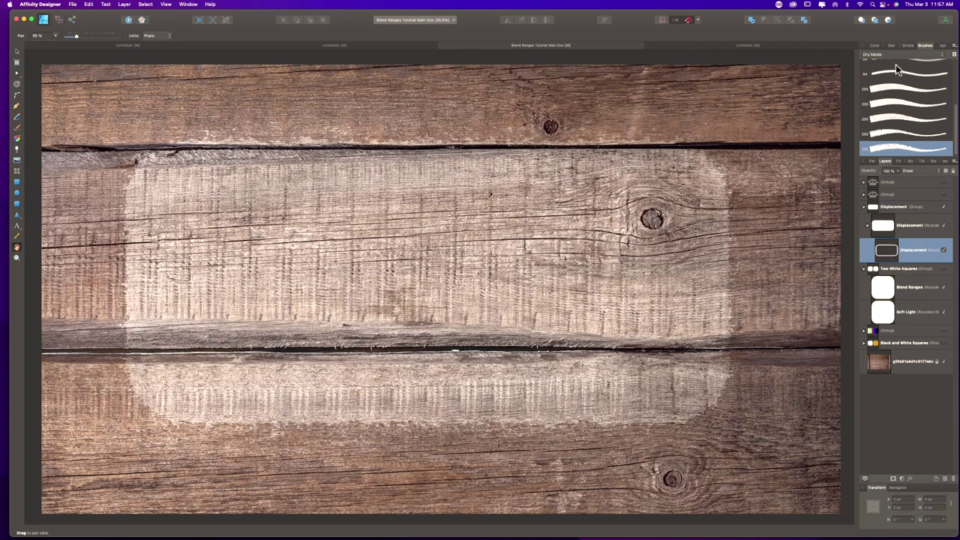
Step: Narrow the brush stroke of the nested erasing rectangle to 15 pt
click(908, 46)
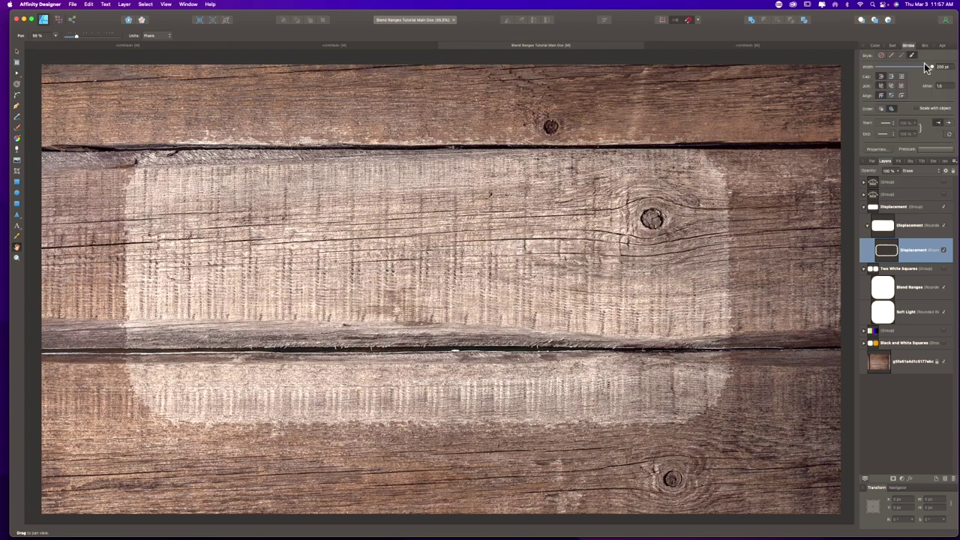
click(925, 67)
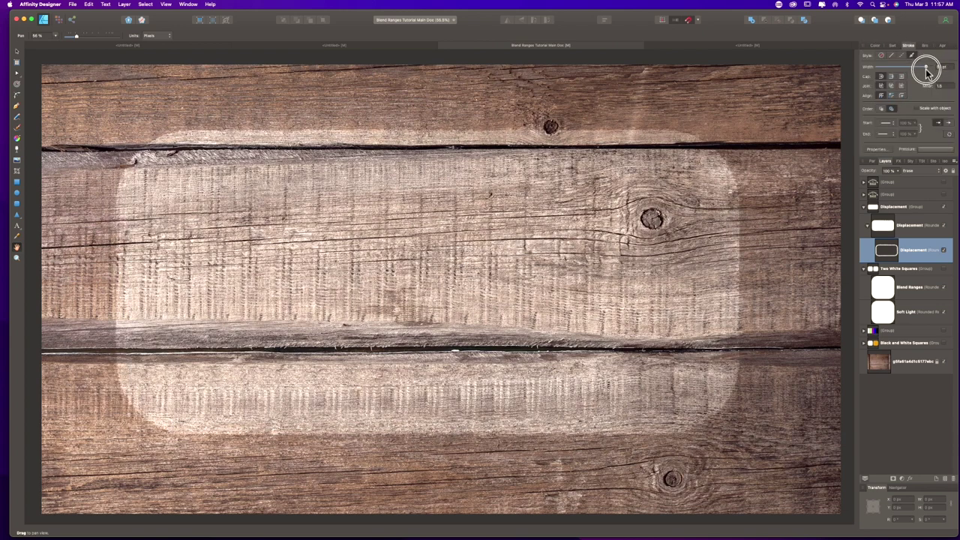
mouse_move(928, 72)
mouse_down()
mouse_move(927, 82)
mouse_move(894, 73)
mouse_move(905, 73)
mouse_up()
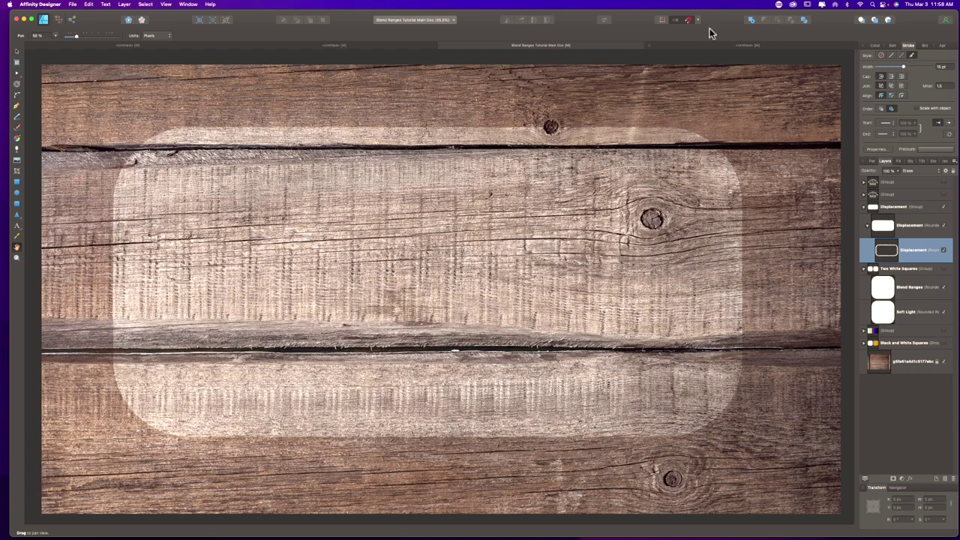
Step: Check the white rectangle's edge against the wood up close and set the nested erasing rectangle's stroke width to 24 pt
key(super+equal)
key(super+equal)
key(super+equal)
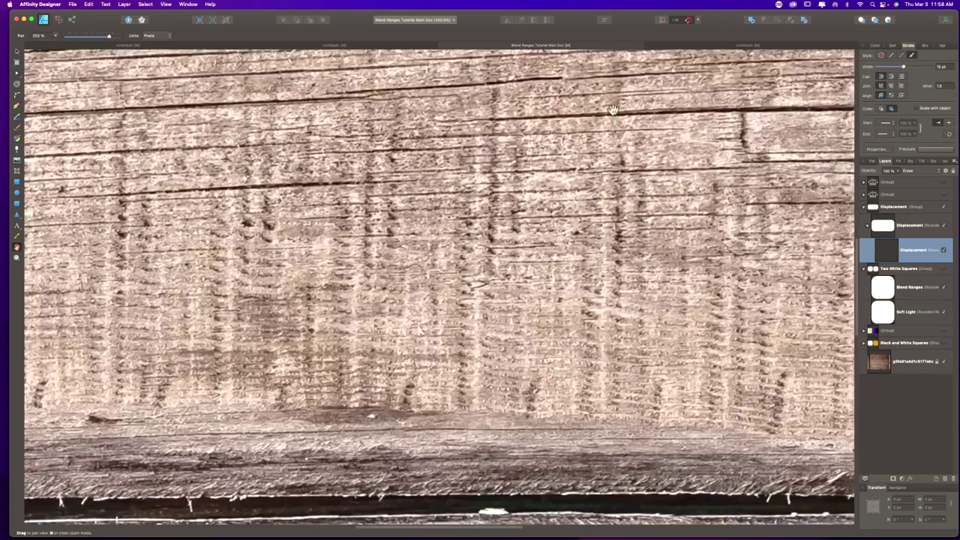
drag(613, 110, 600, 525)
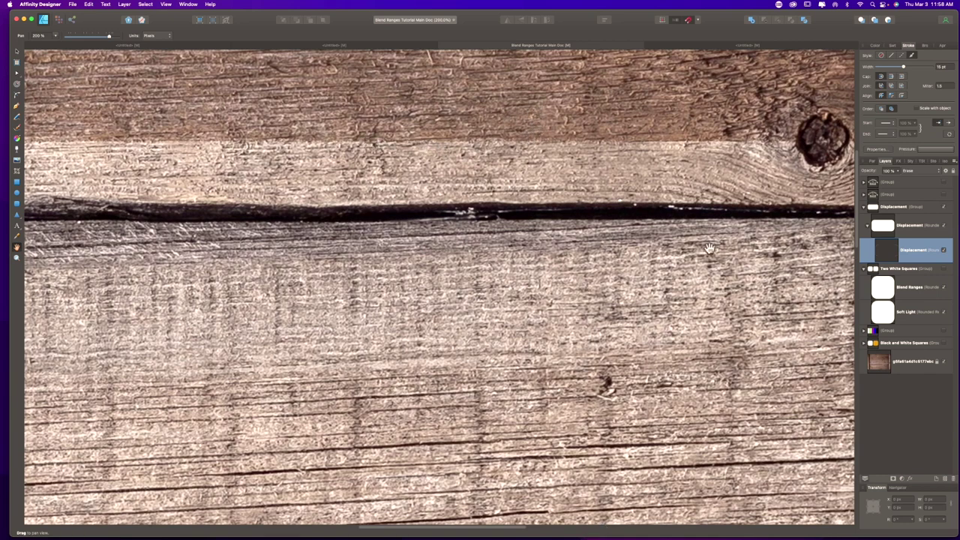
click(943, 363)
click(943, 363)
scroll(539, 144, down, 3)
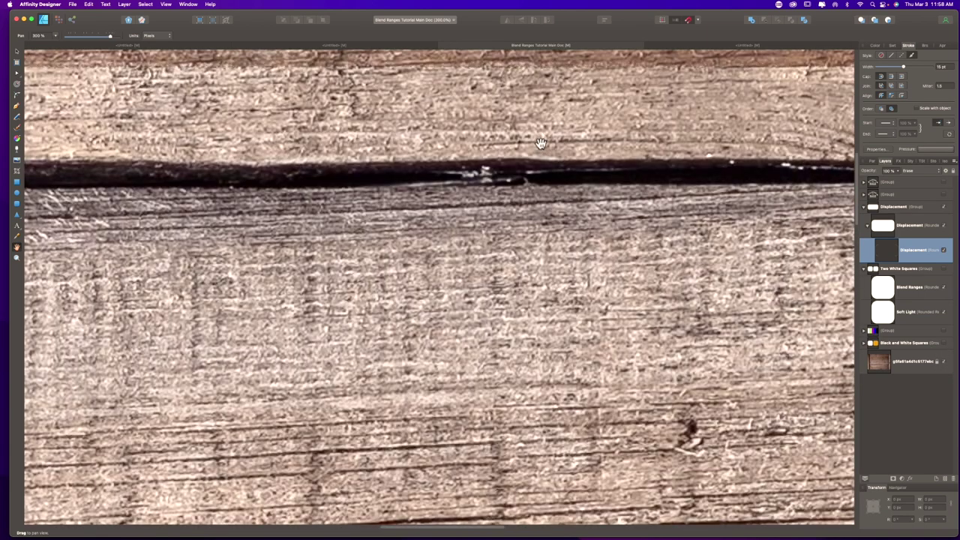
scroll(532, 409, up, 3)
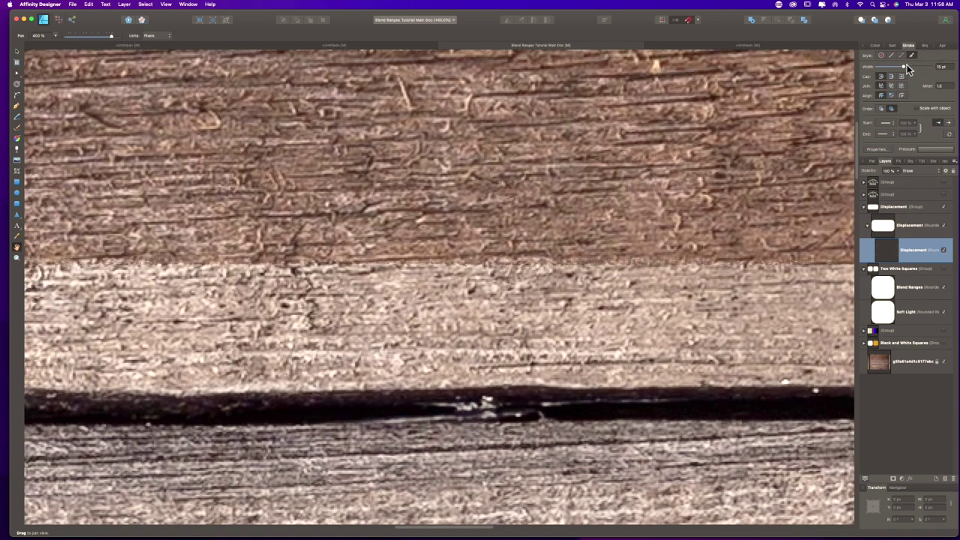
drag(907, 65, 912, 70)
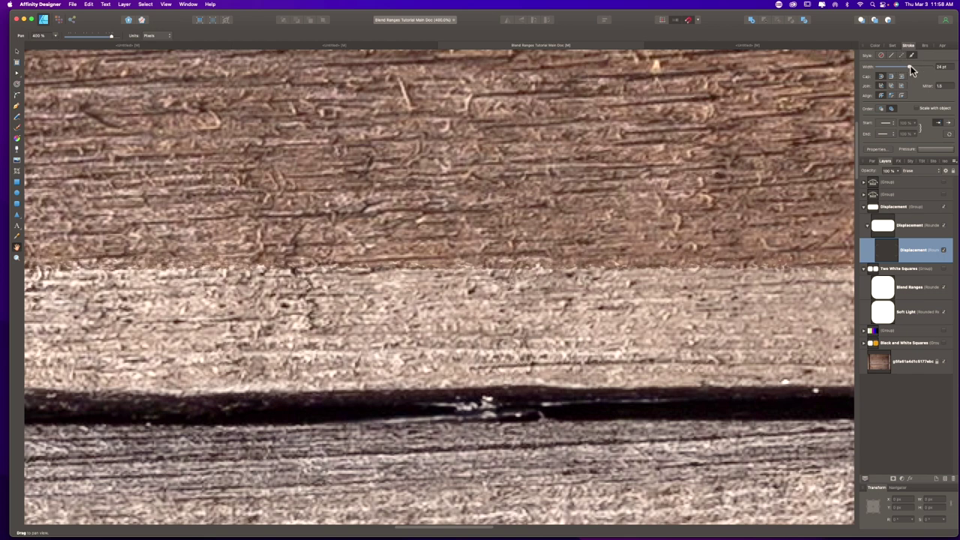
key(super+0)
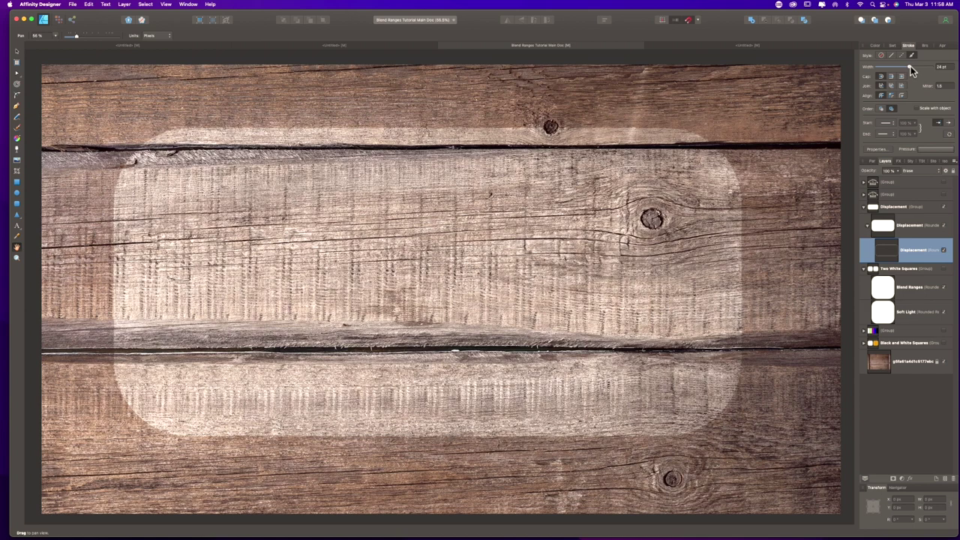
Step: Show the "FLOWERS for SALE" group and lower its underlying range to 0% output at 11% in, bending the curve through about 44% in, 48% out
click(944, 195)
click(944, 196)
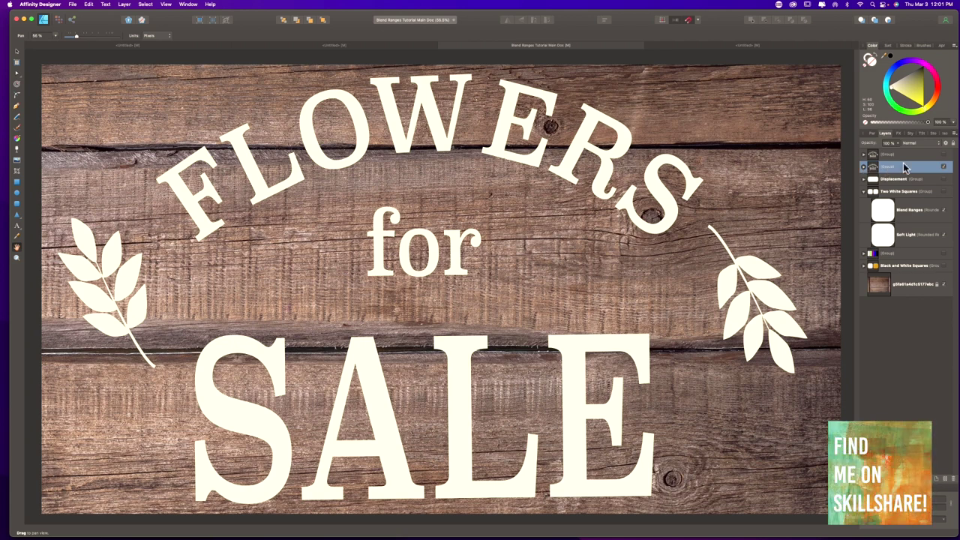
click(945, 143)
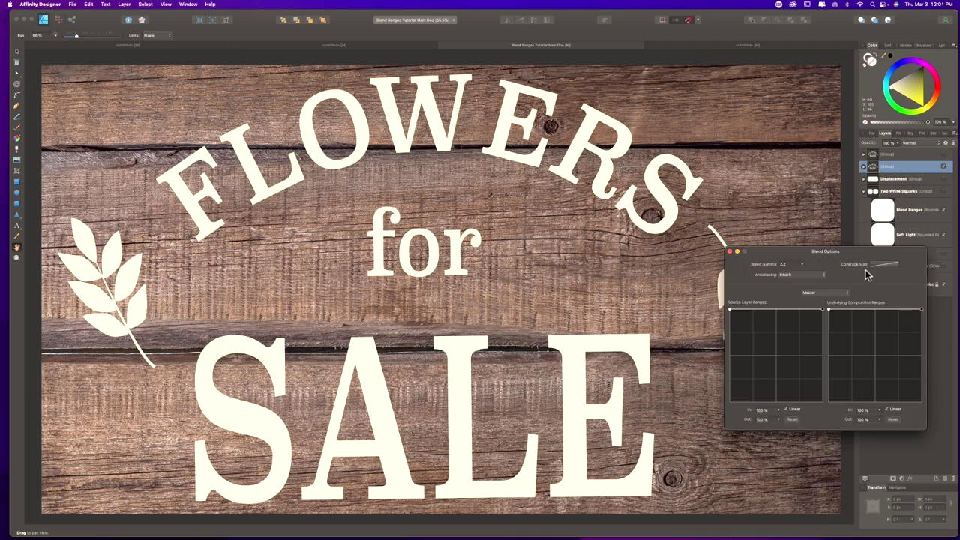
drag(829, 314, 839, 416)
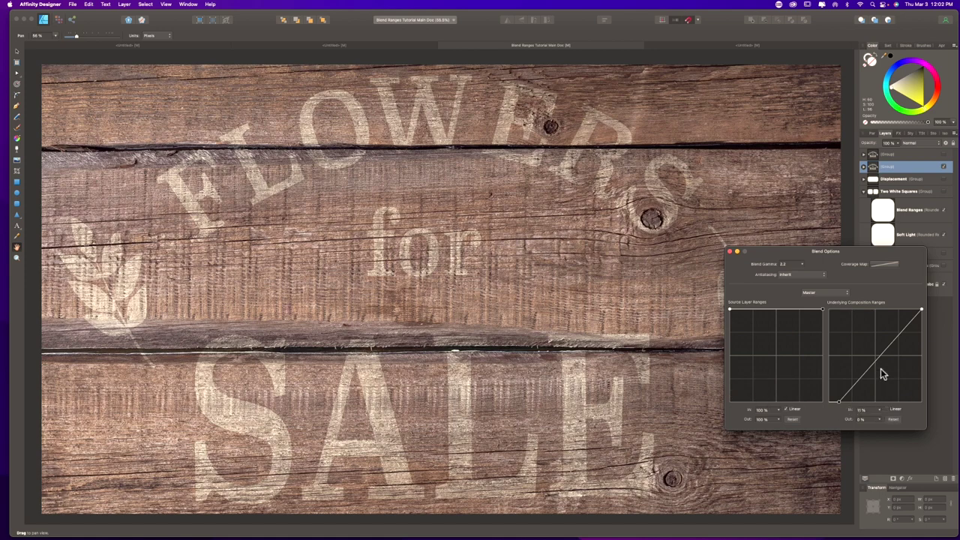
drag(875, 360, 868, 358)
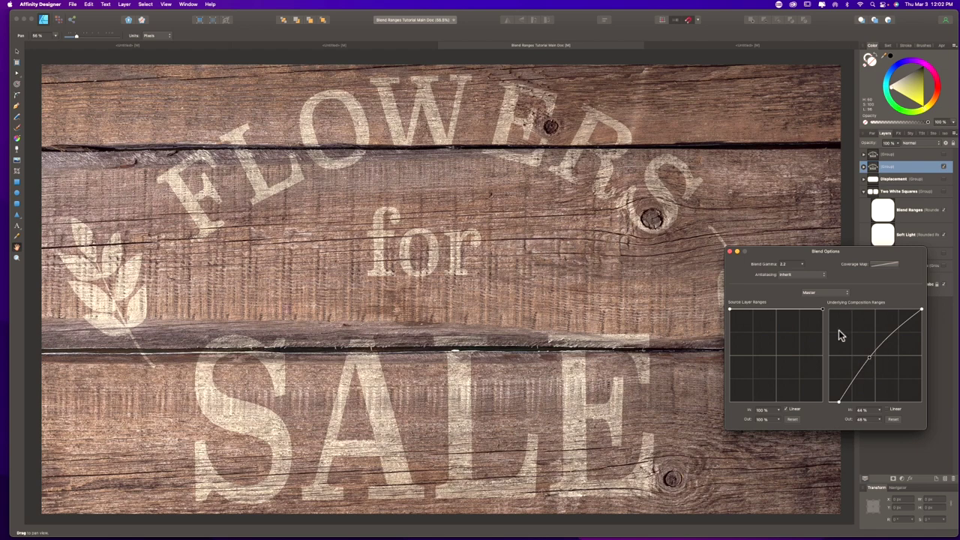
click(730, 253)
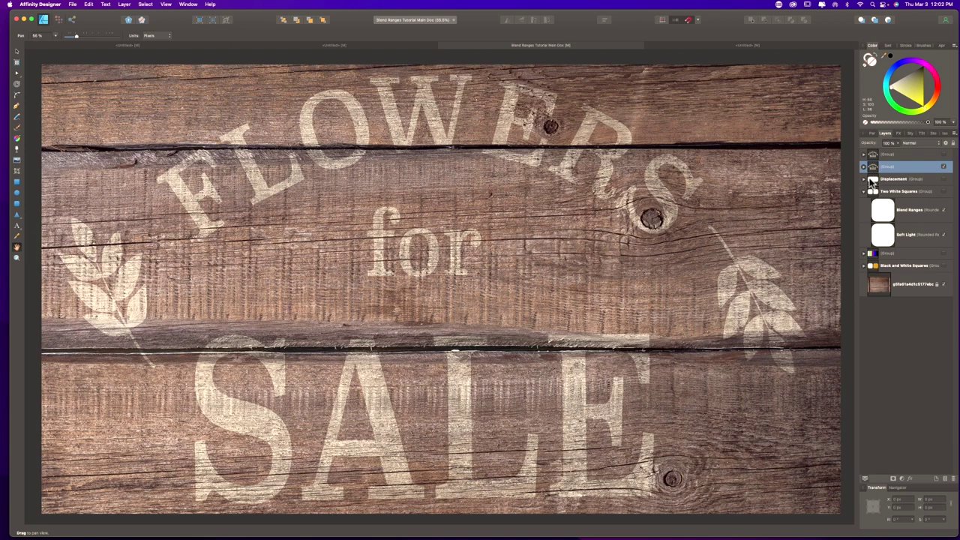
Step: Duplicate the "FLOWERS for SALE" group and swap the fill and stroke colours of both leaves and all three words in the copy
key(ctrl+z)
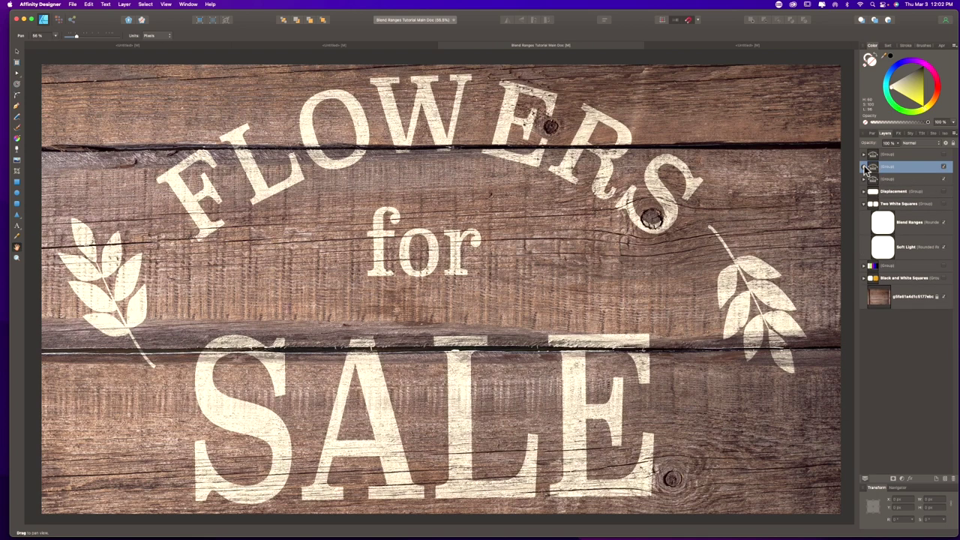
click(863, 166)
click(906, 186)
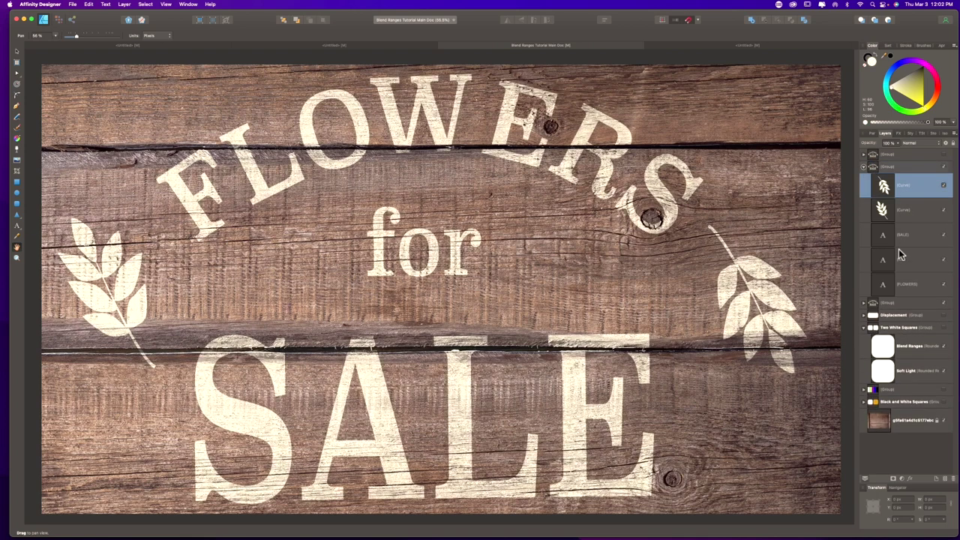
shift+click(907, 285)
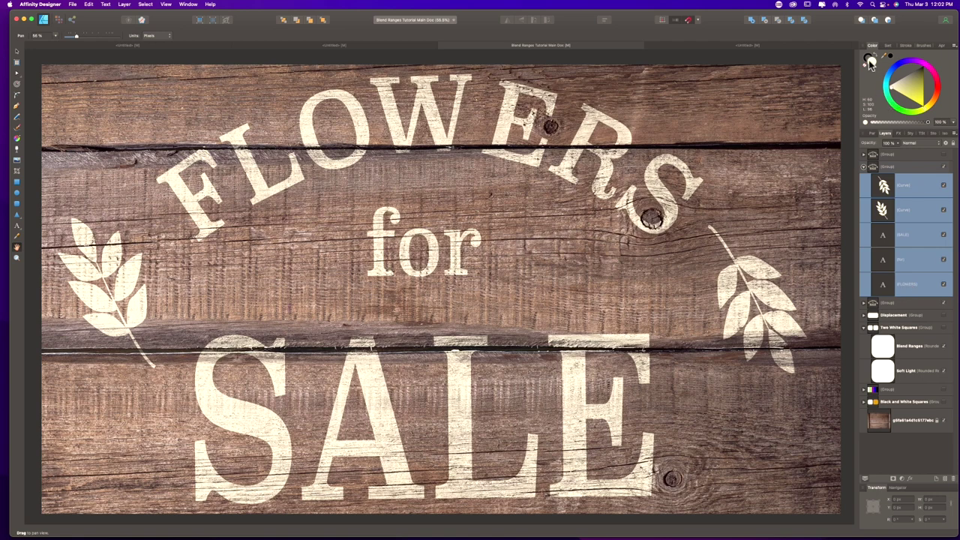
click(869, 61)
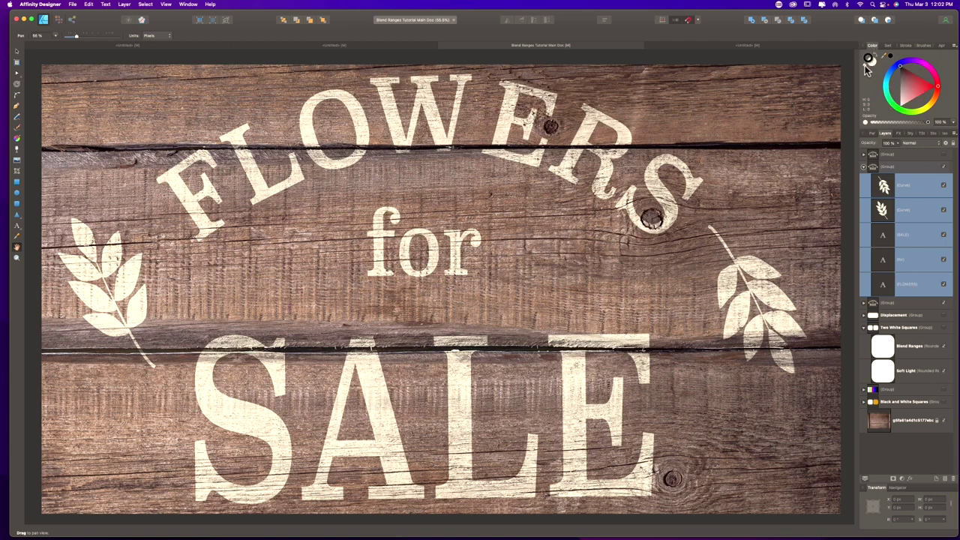
click(877, 55)
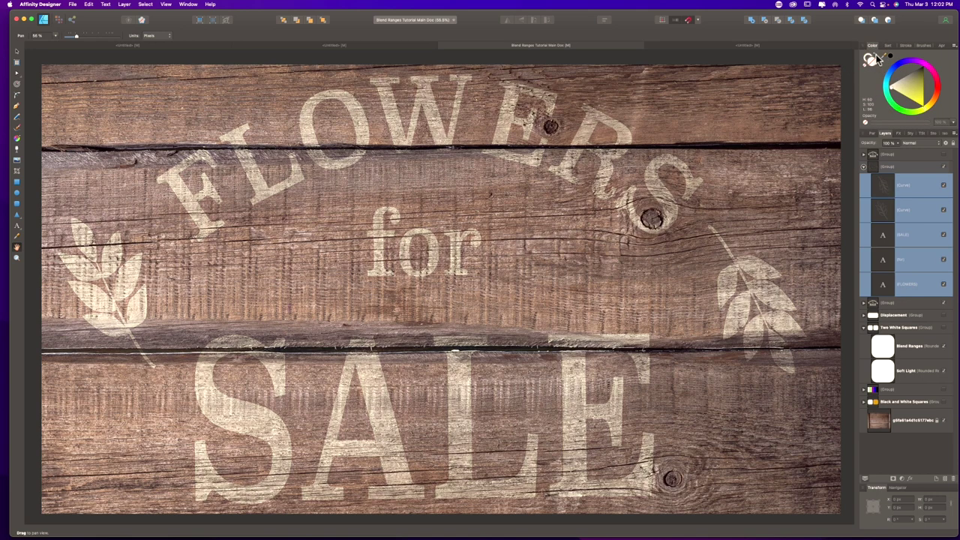
Step: Nest each unfilled leaf and word copy inside its matching element of the original lettering group, and delete the emptied group
click(864, 303)
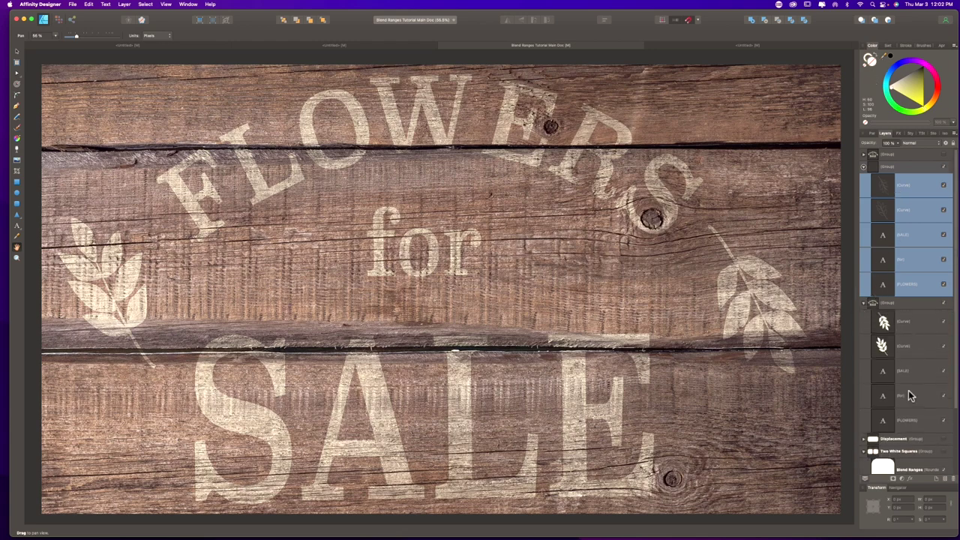
click(916, 292)
drag(915, 289, 913, 421)
mouse_move(915, 259)
mouse_down()
mouse_move(917, 368)
mouse_move(909, 266)
mouse_move(925, 182)
mouse_move(922, 230)
mouse_move(909, 233)
mouse_move(928, 244)
mouse_up()
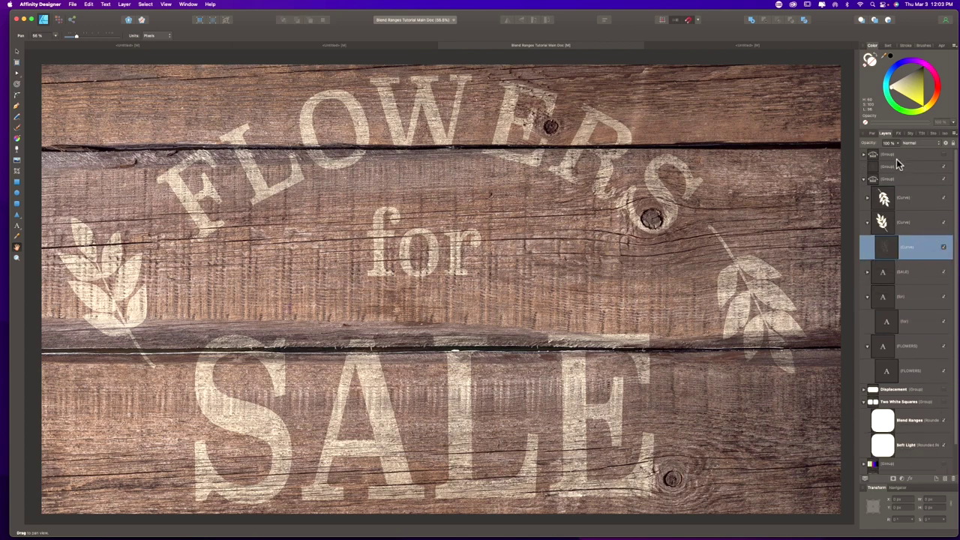
click(896, 163)
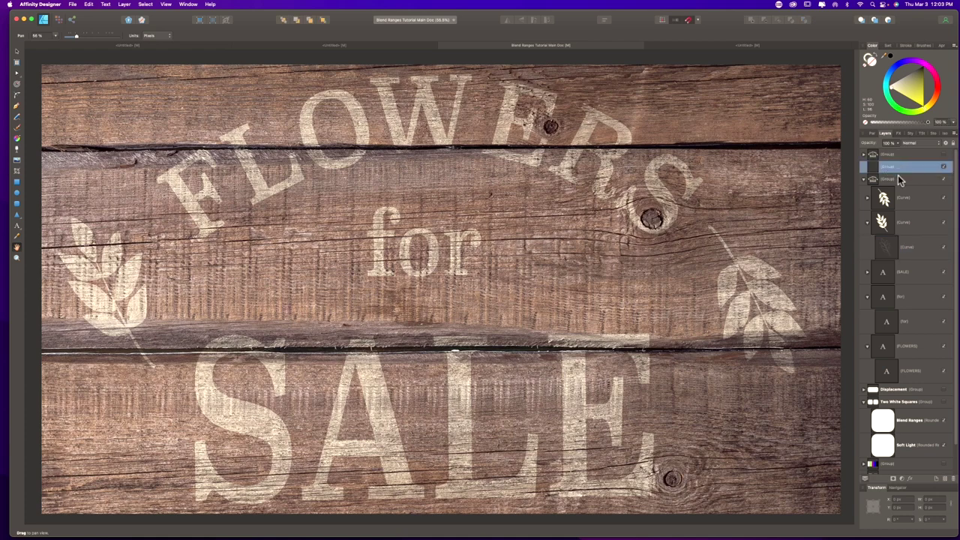
click(953, 478)
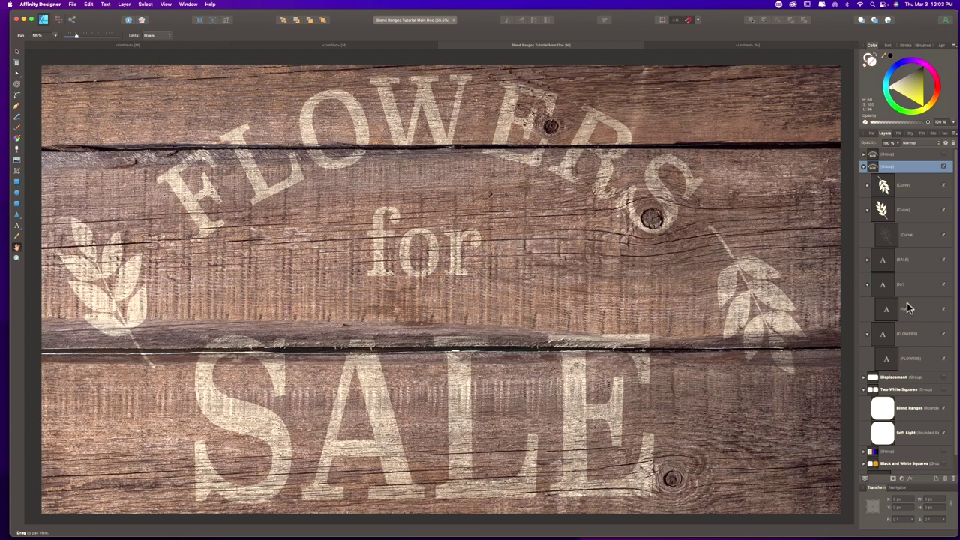
Step: Set the blend mode of the copy nested inside the word FLOWERS to Erase
click(909, 360)
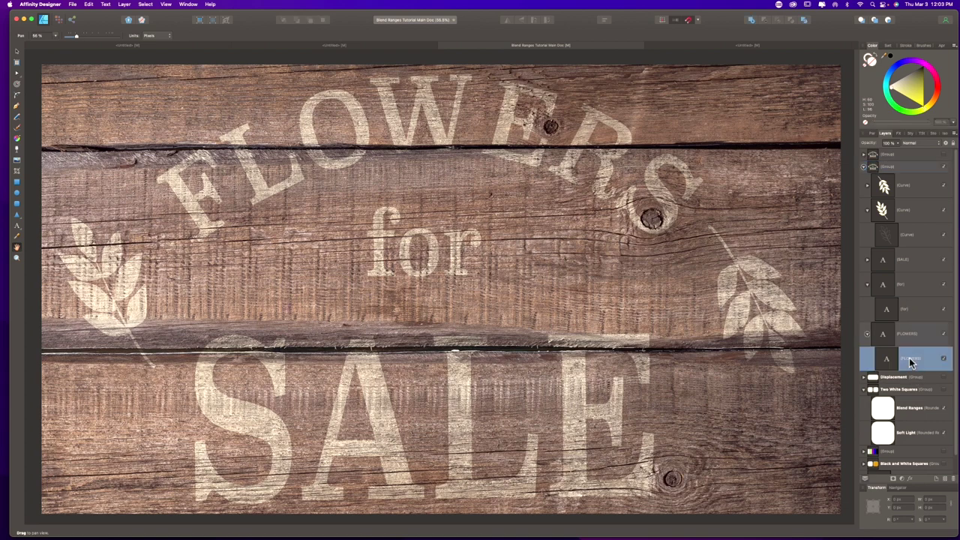
click(907, 143)
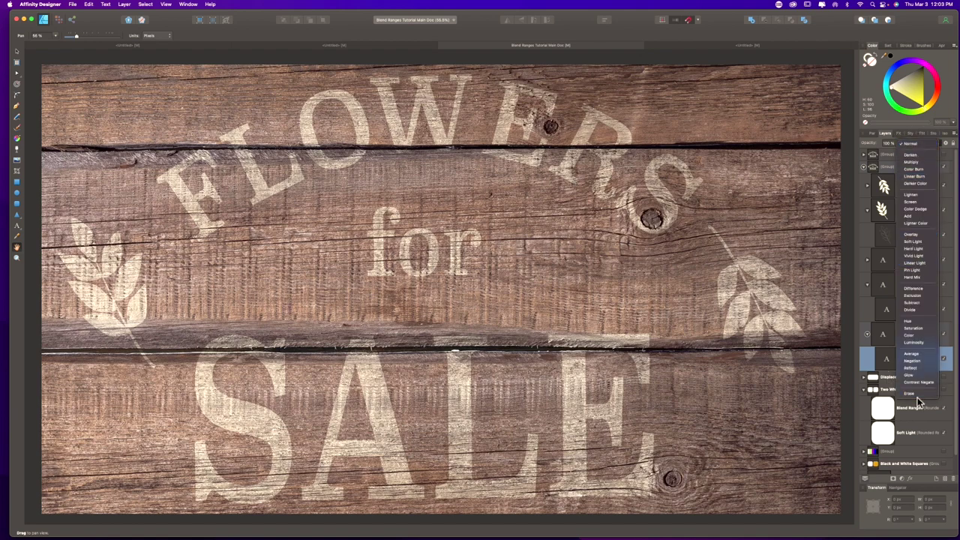
click(913, 393)
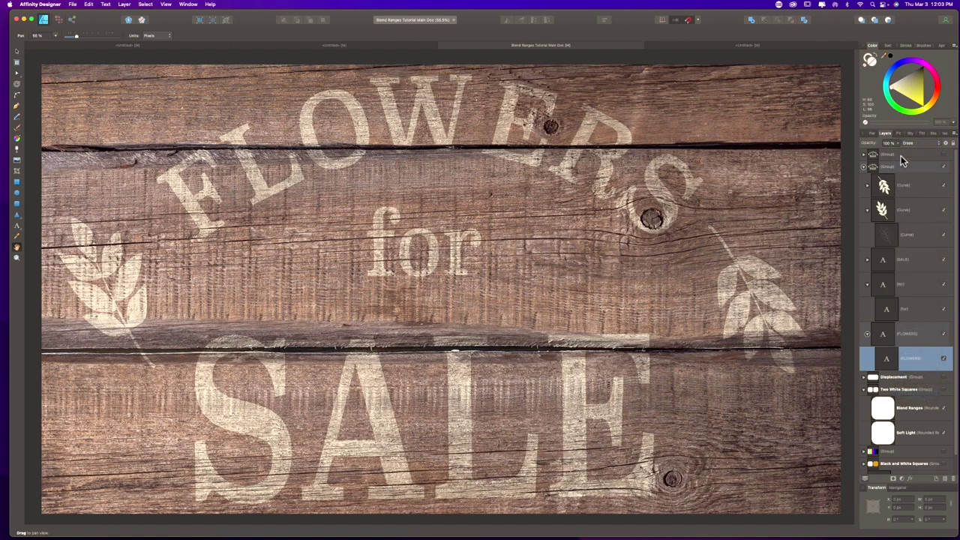
Step: Apply the Dry Pastel (for closed curves) brush to the nested FLOWERS copy's stroke and set its width to 10 pt
click(869, 60)
click(927, 46)
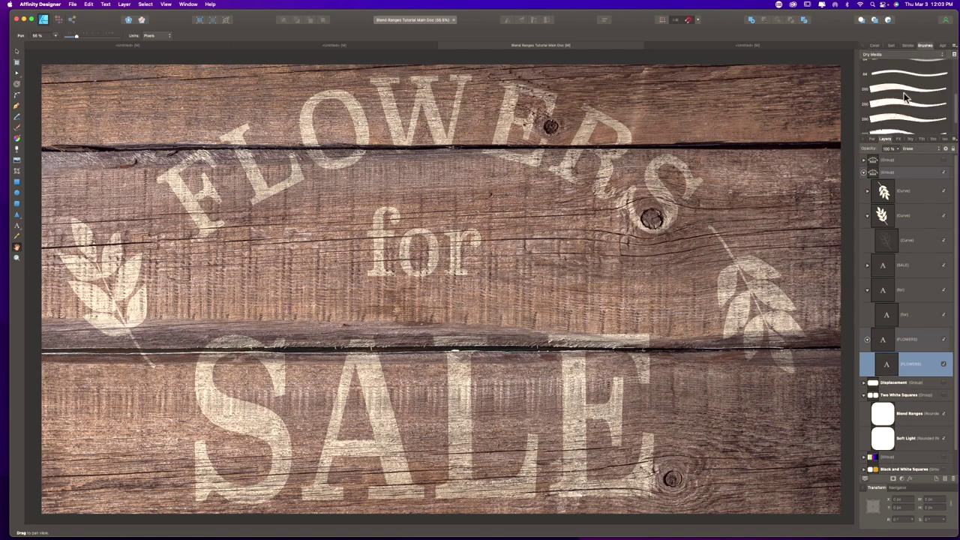
click(880, 133)
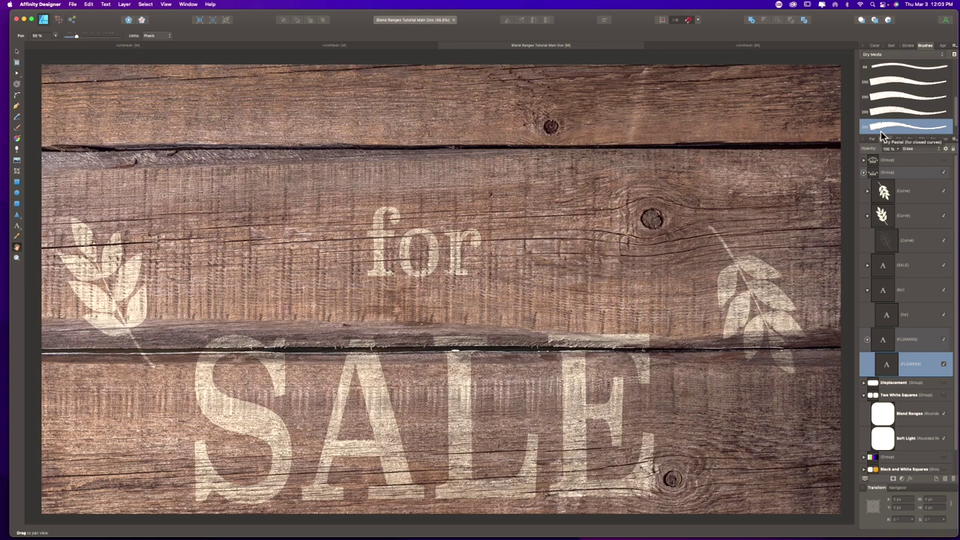
click(907, 46)
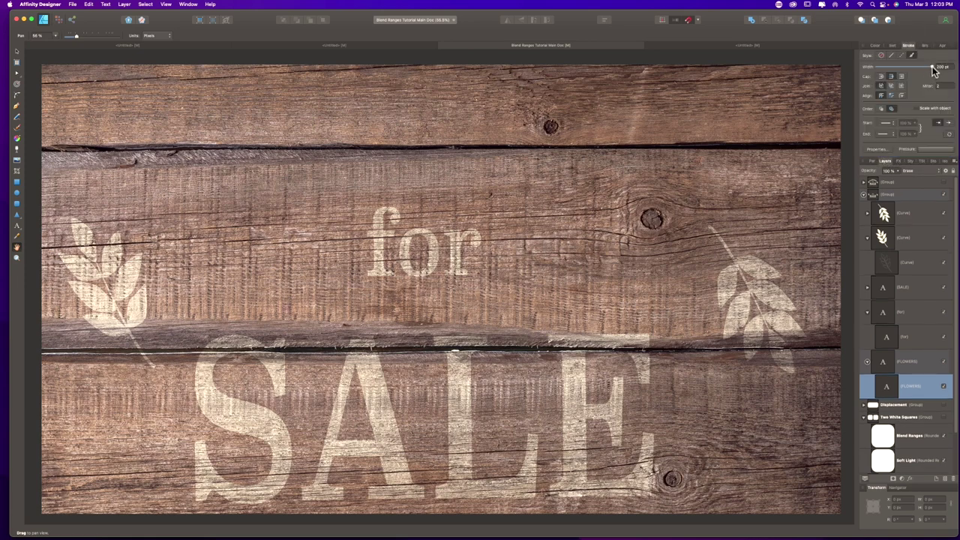
click(932, 68)
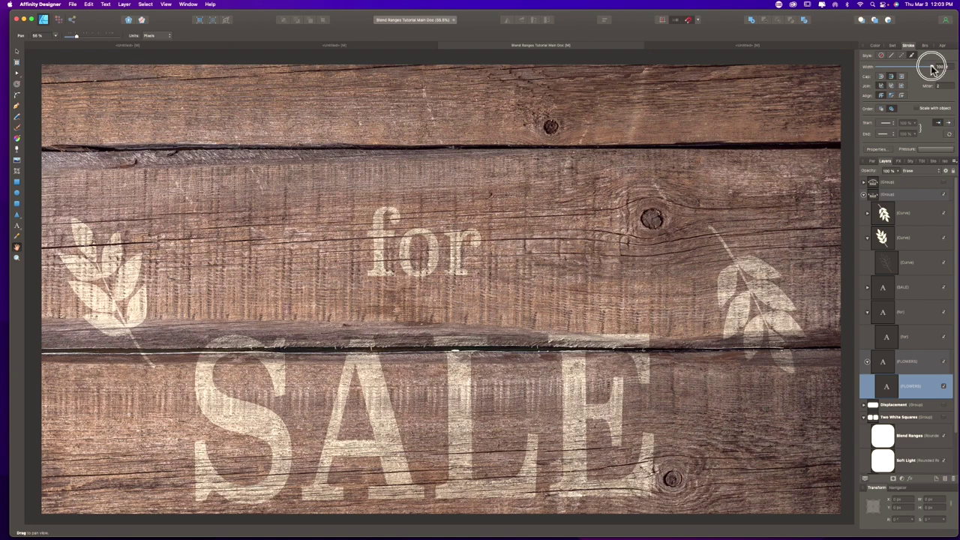
mouse_move(932, 67)
mouse_down()
mouse_move(904, 72)
mouse_move(893, 90)
mouse_move(898, 82)
mouse_up()
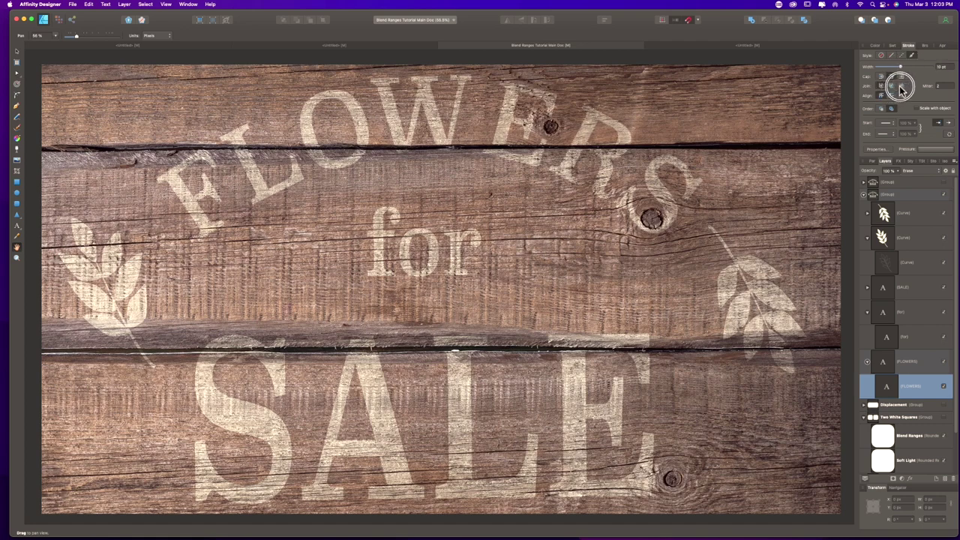
Step: Set the nested copy of the word "for" to Erase and apply the selected Dry Media brush to its stroke at a narrow width
click(913, 338)
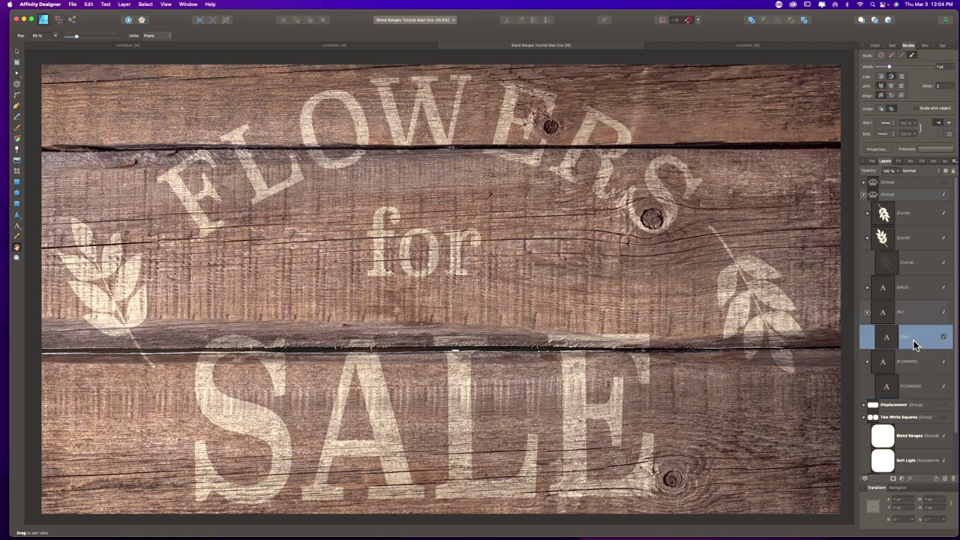
click(919, 174)
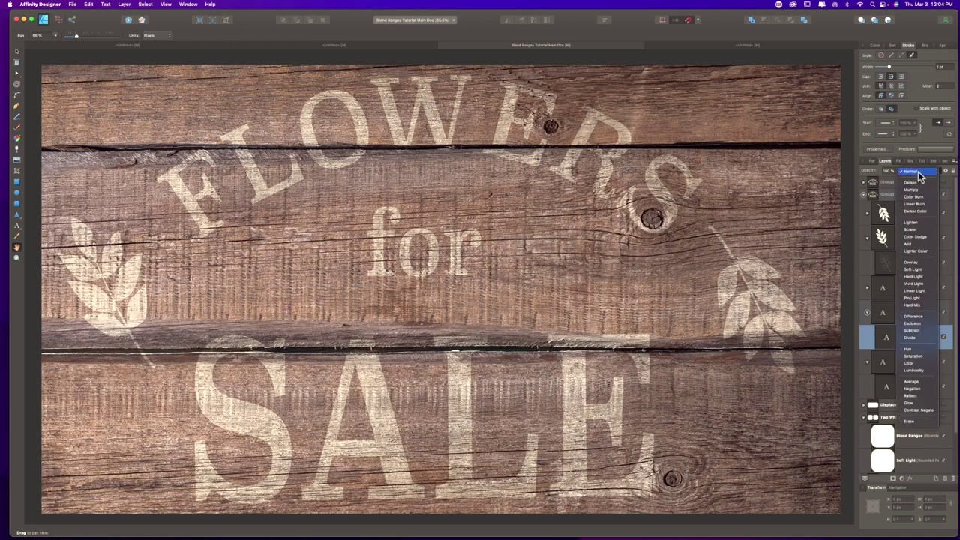
click(925, 424)
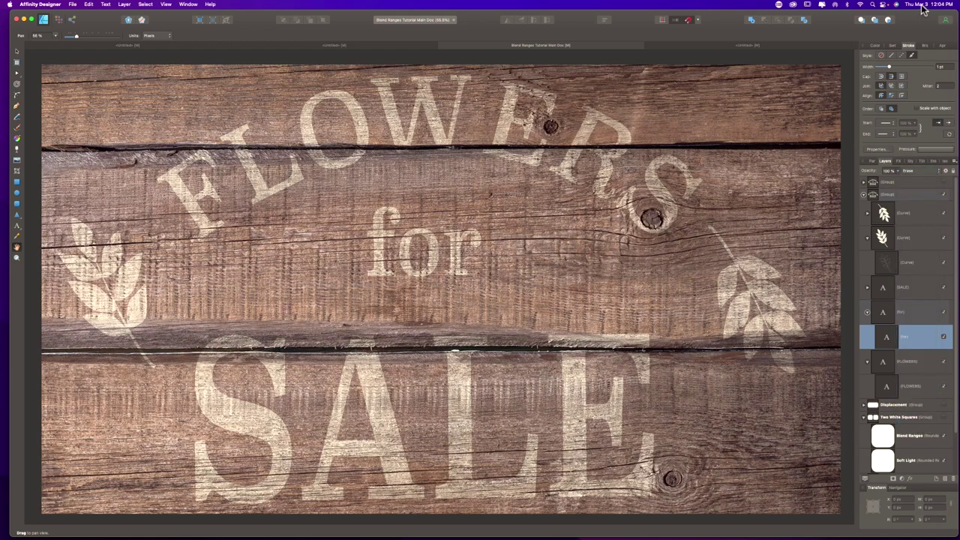
click(925, 46)
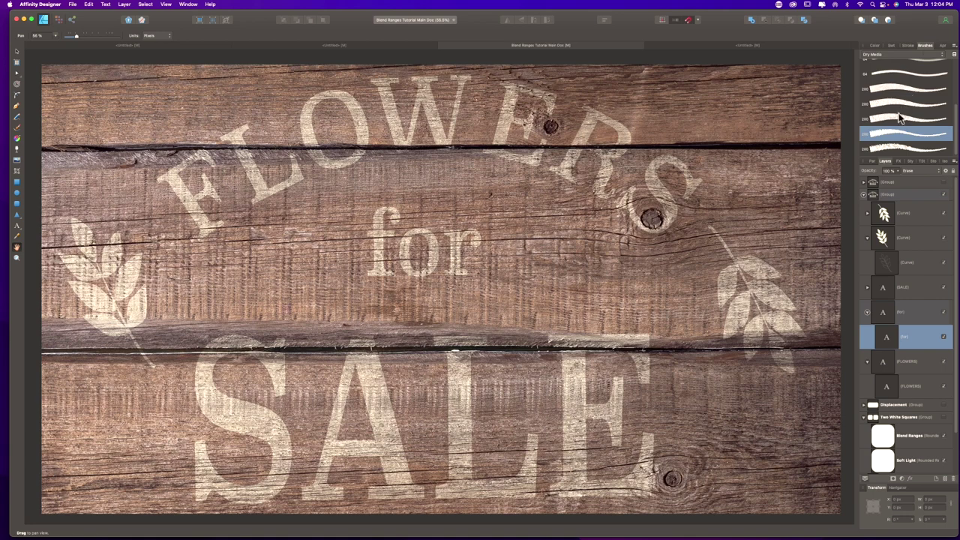
click(885, 137)
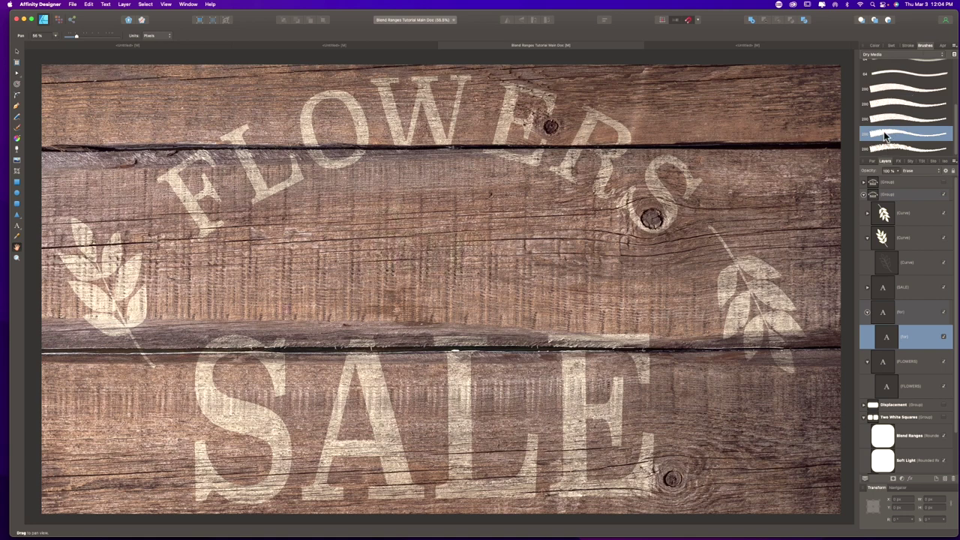
click(908, 46)
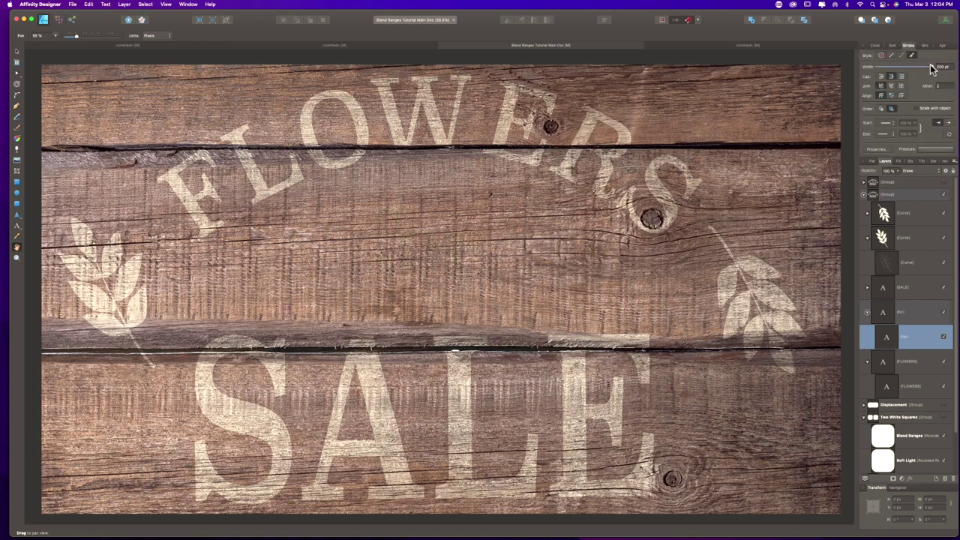
mouse_move(930, 69)
mouse_down()
mouse_move(889, 72)
mouse_move(897, 74)
mouse_up()
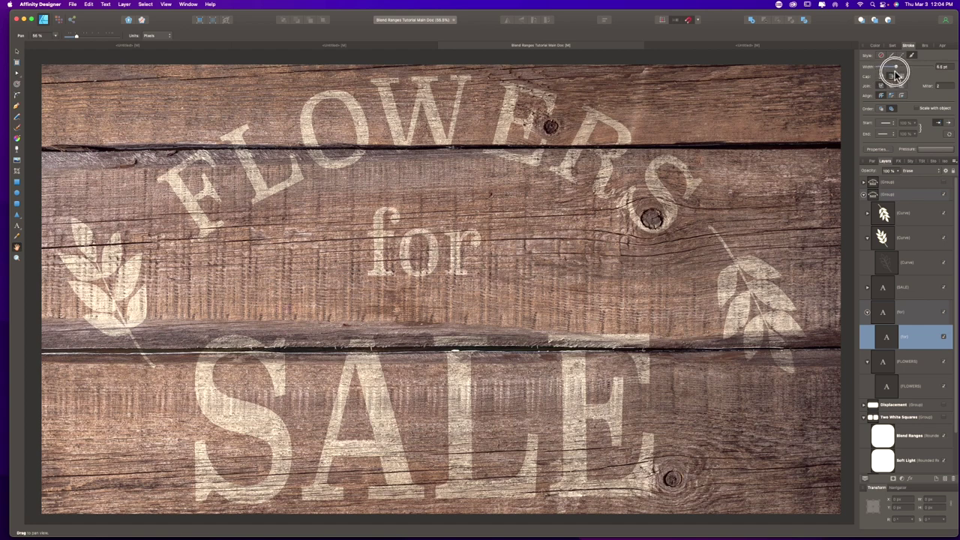
Step: Give the copy nested inside the word SALE a textured brush stroke so it wears away the letter edges
click(908, 288)
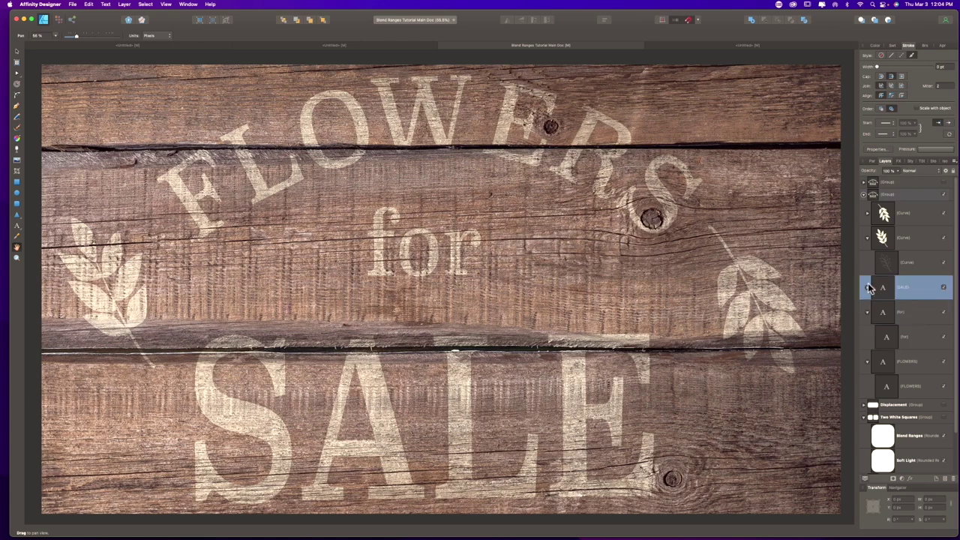
click(868, 289)
click(926, 319)
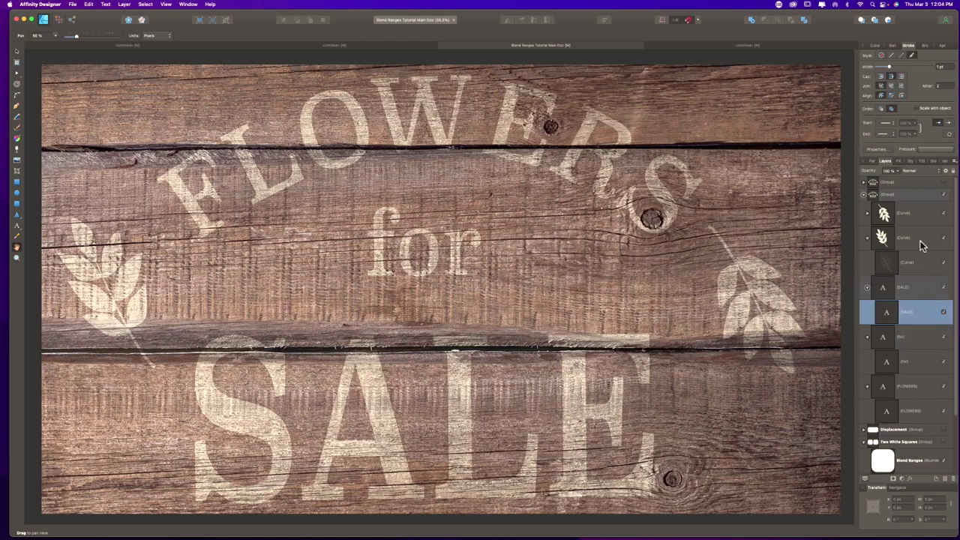
click(912, 55)
click(913, 56)
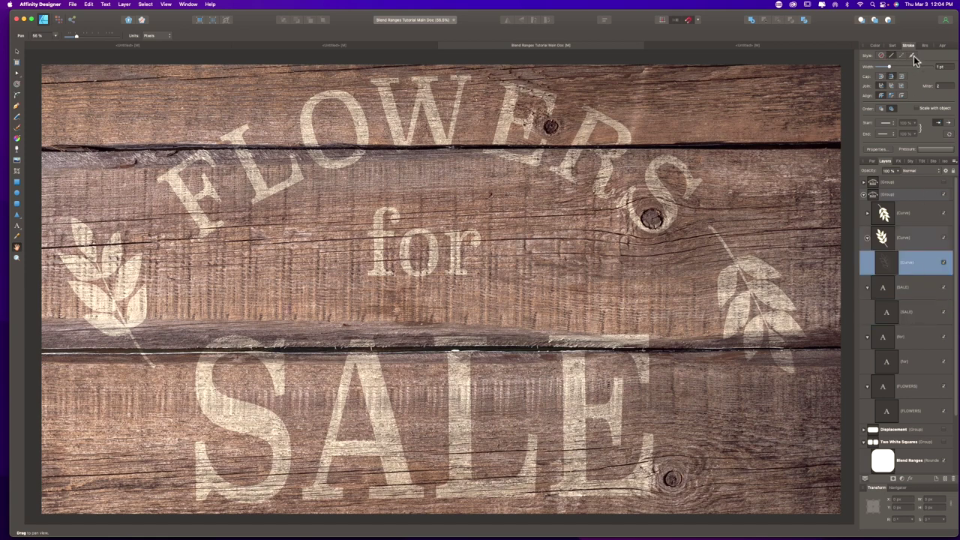
Step: Set both nested leaf copies to Erase with textured brush strokes, 7 pt wide on the left leaf and 5 pt on the right
click(911, 55)
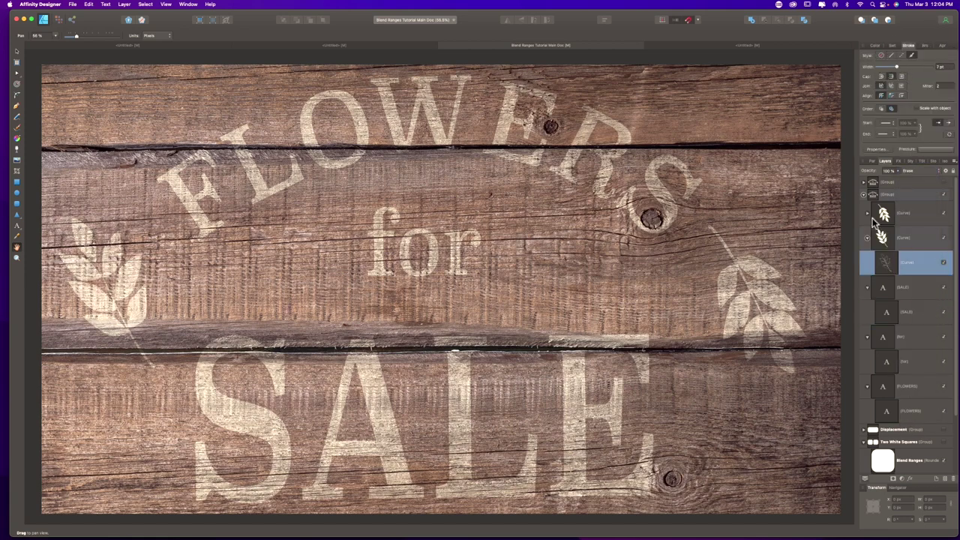
click(867, 213)
click(907, 237)
click(912, 54)
click(915, 131)
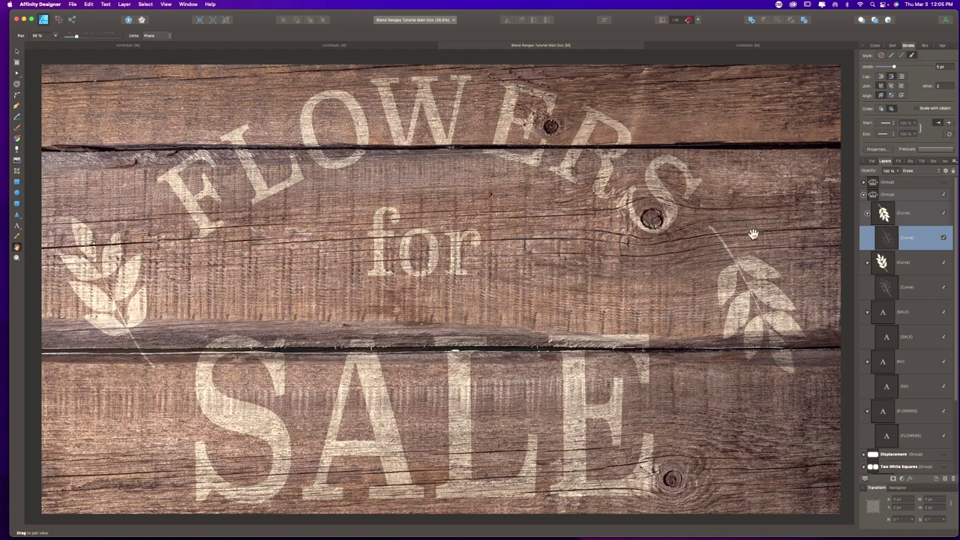
Step: Collapse the worn lettering group and toggle its visibility against the Soft Light group above to compare the two effects
click(864, 195)
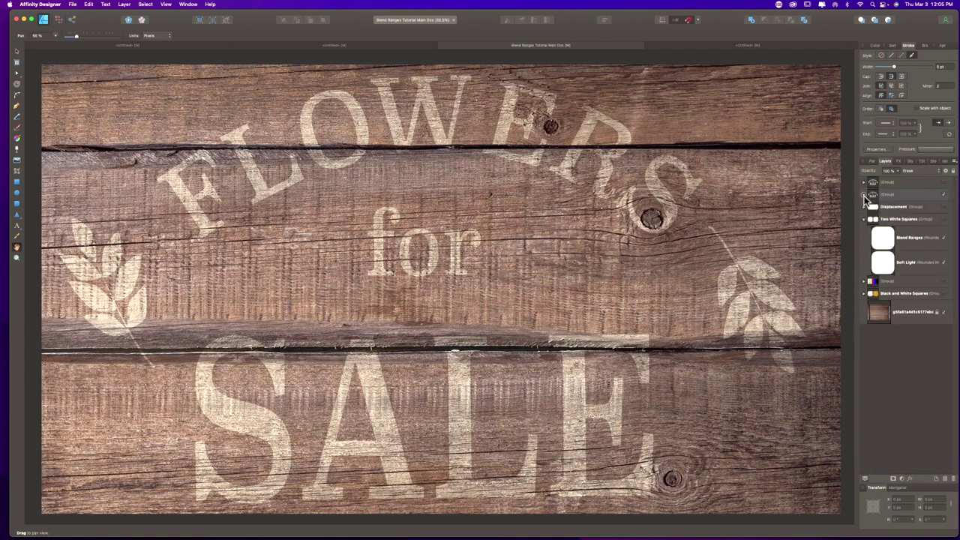
click(864, 195)
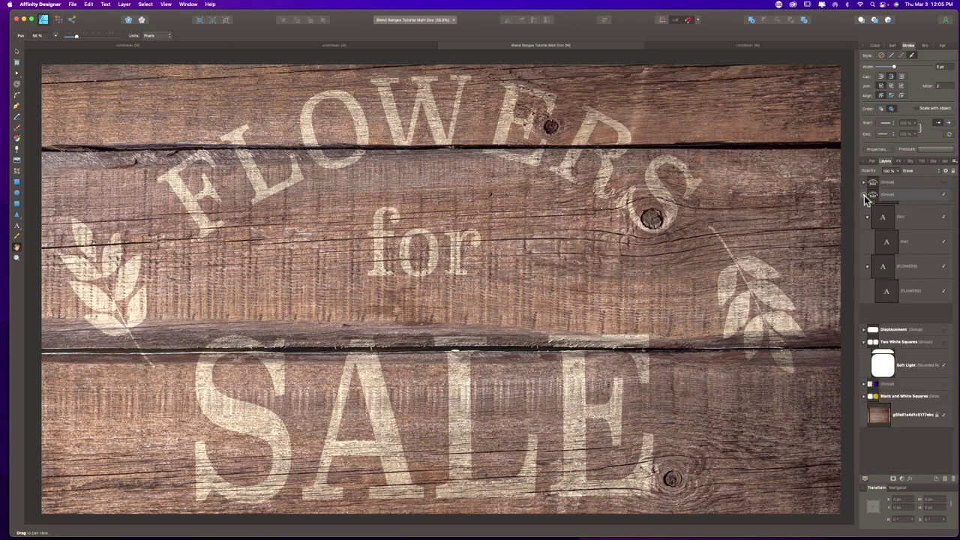
click(943, 194)
click(944, 183)
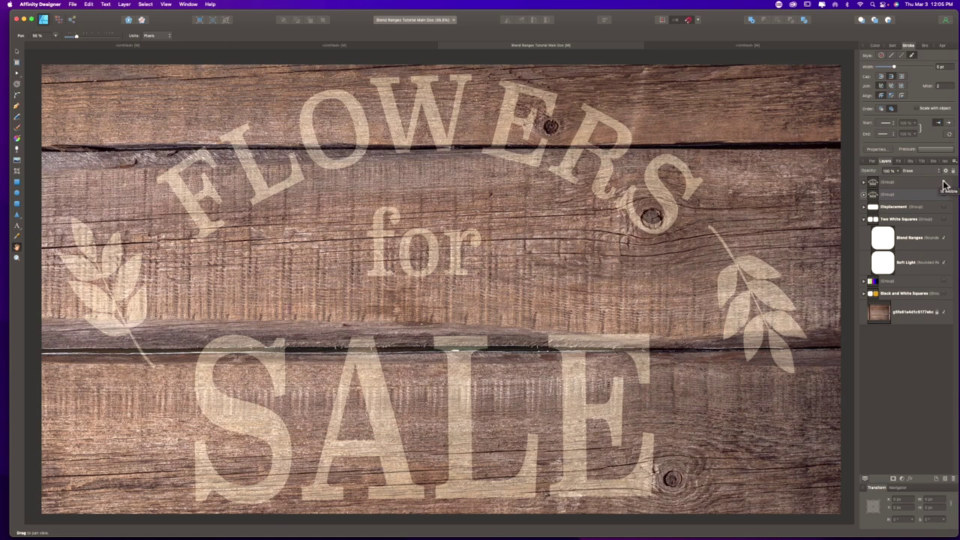
click(943, 183)
click(944, 195)
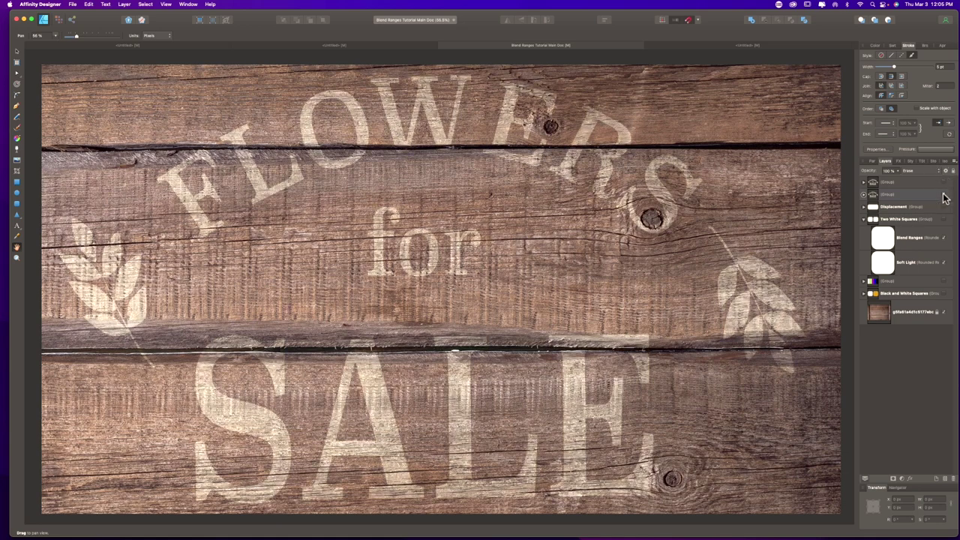
click(943, 195)
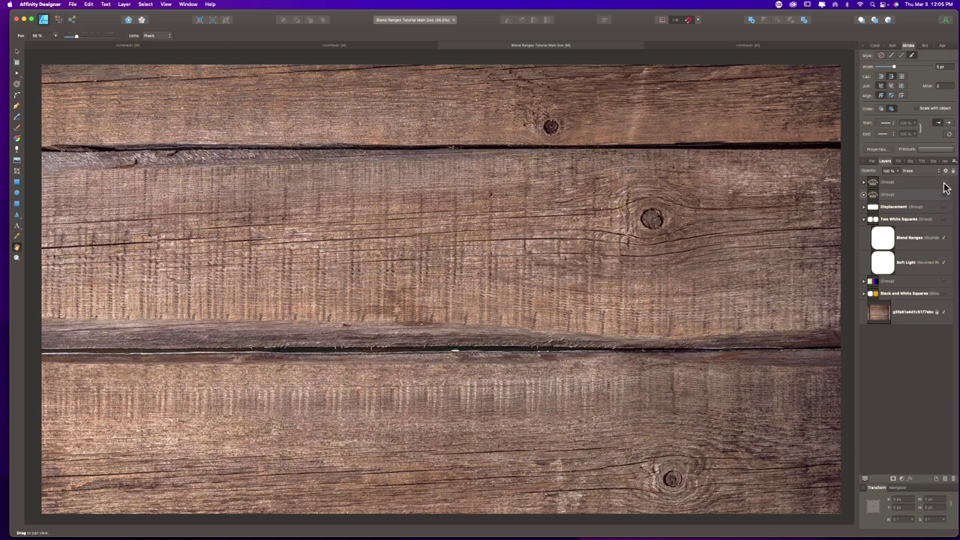
click(944, 183)
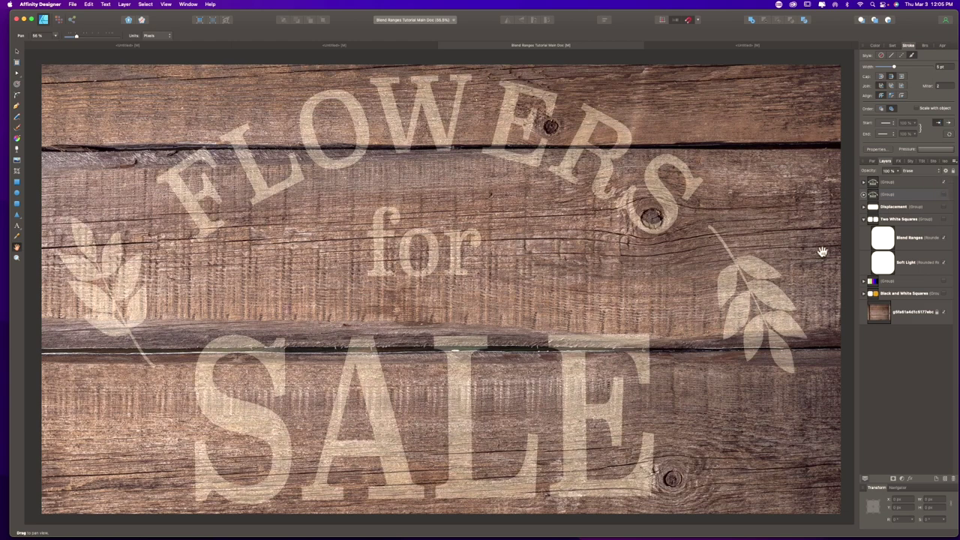
click(944, 183)
click(943, 194)
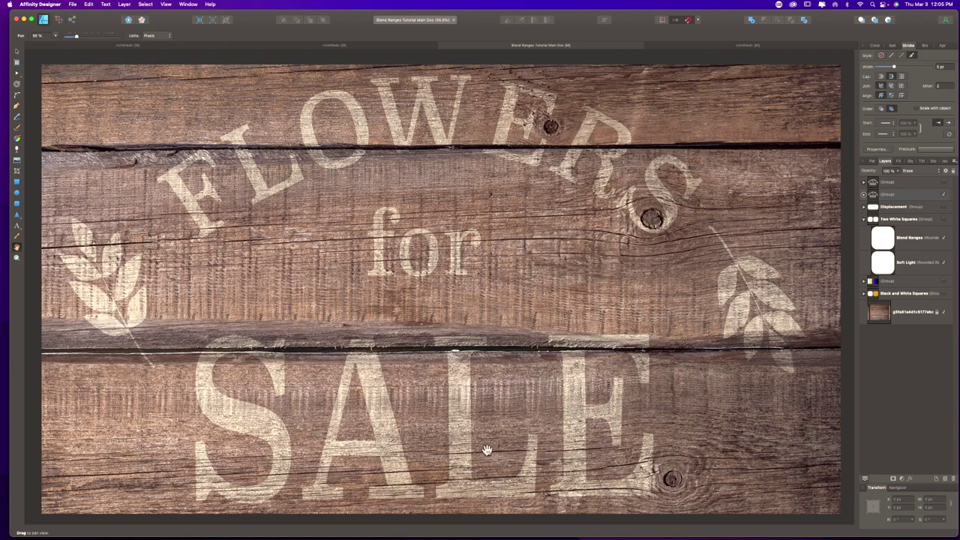
Step: Search the Pixabay stock library for "rust" and place the pale, rust-speckled metal photo over the whole artwork
click(921, 194)
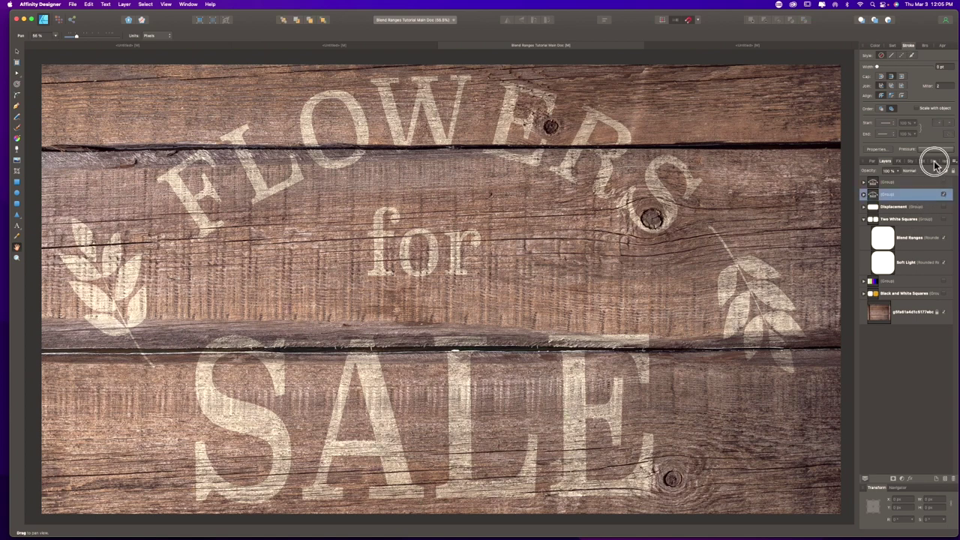
click(932, 162)
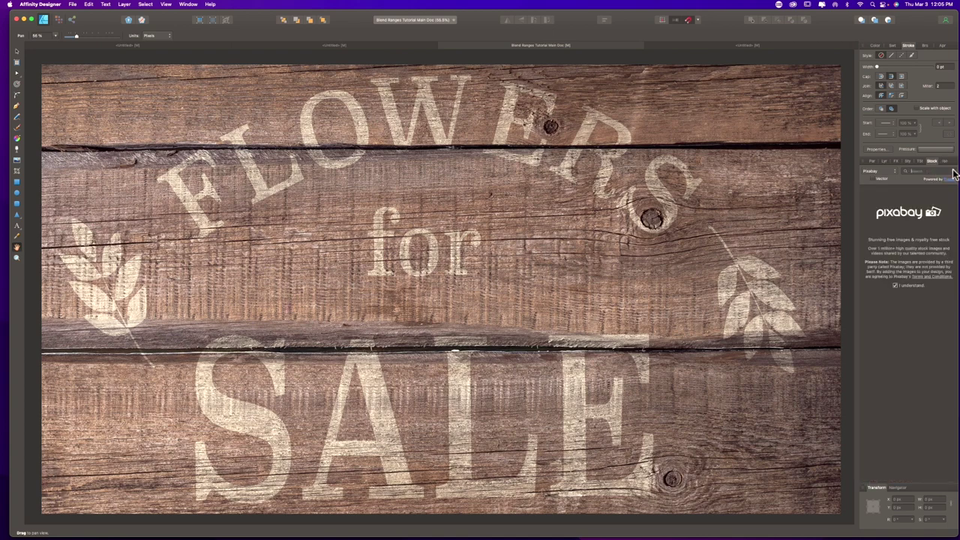
text(nat)
key(Return)
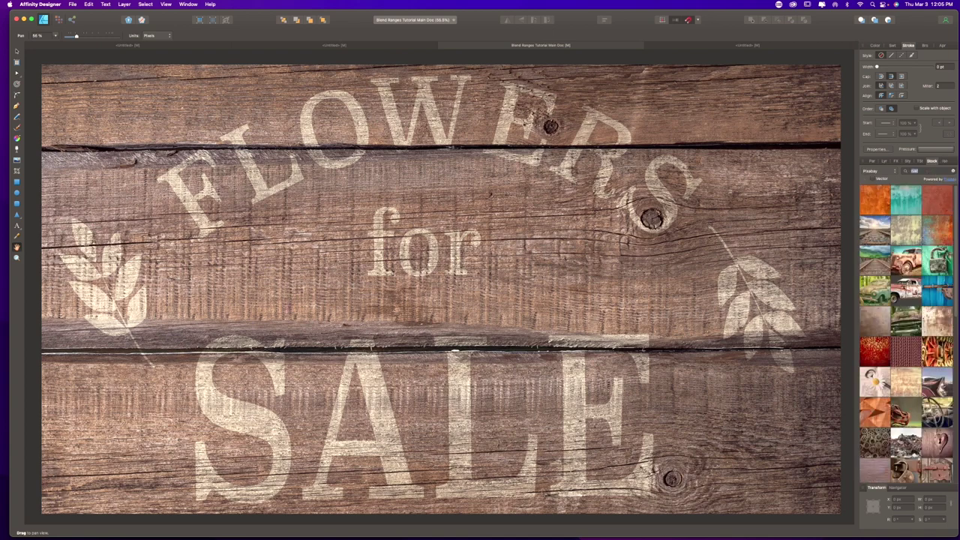
drag(875, 315, 423, 285)
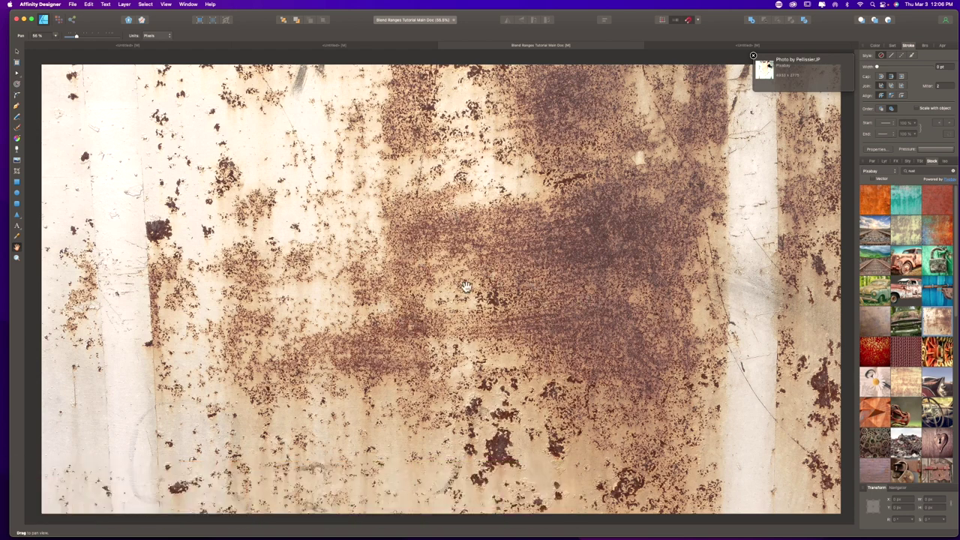
Step: Delete the hidden Soft Light lettering group directly beneath the rust photo
click(884, 161)
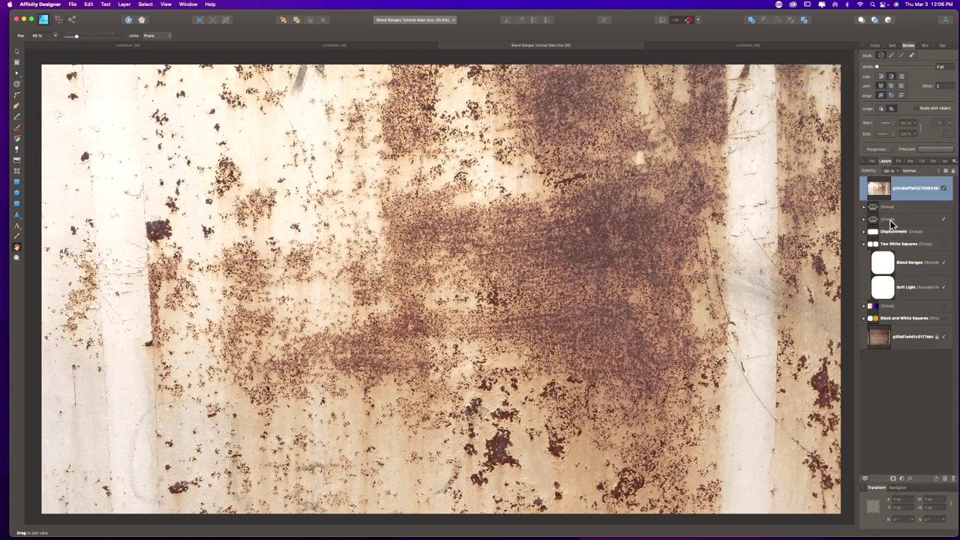
click(897, 209)
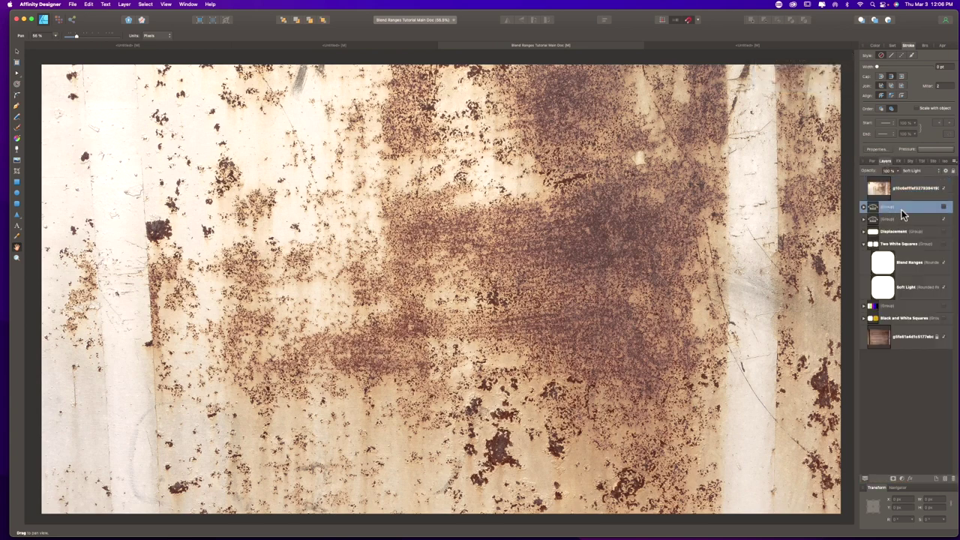
key(Delete)
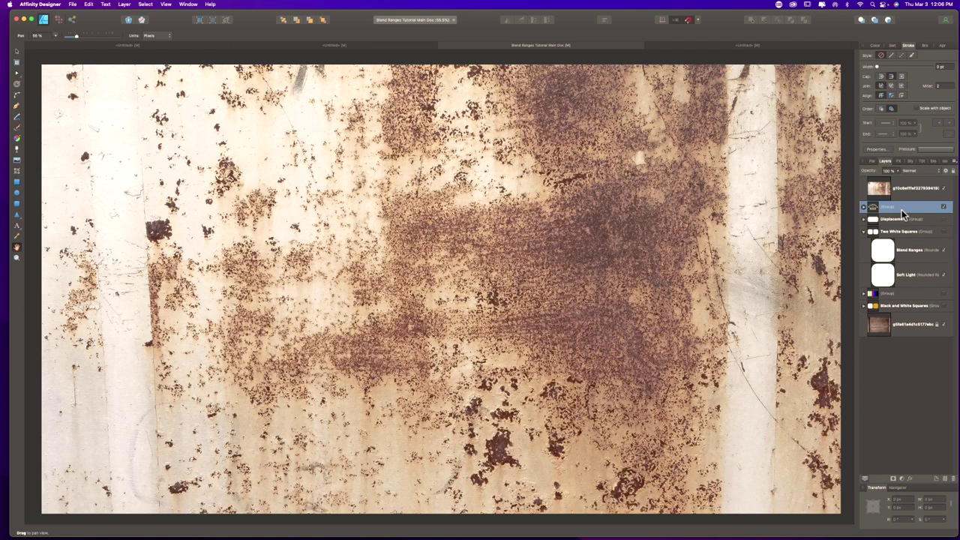
Step: Duplicate the worn lettering group and use the copy as a mask on the rust photo
key(super+z)
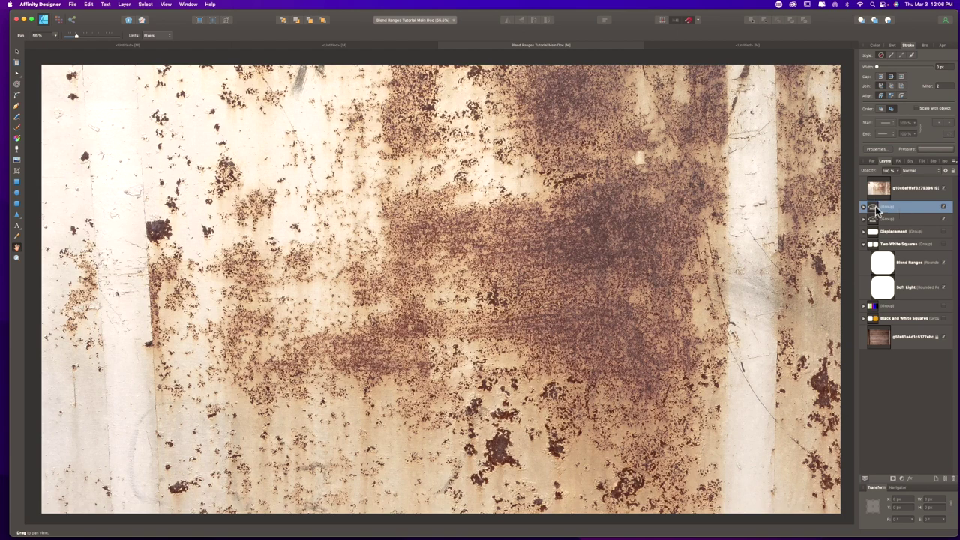
drag(877, 210, 877, 192)
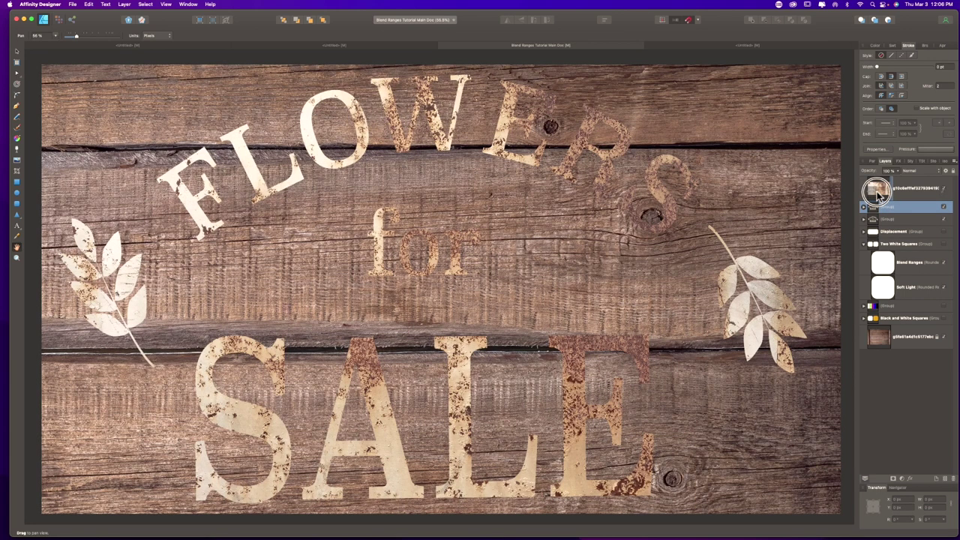
drag(877, 193, 876, 193)
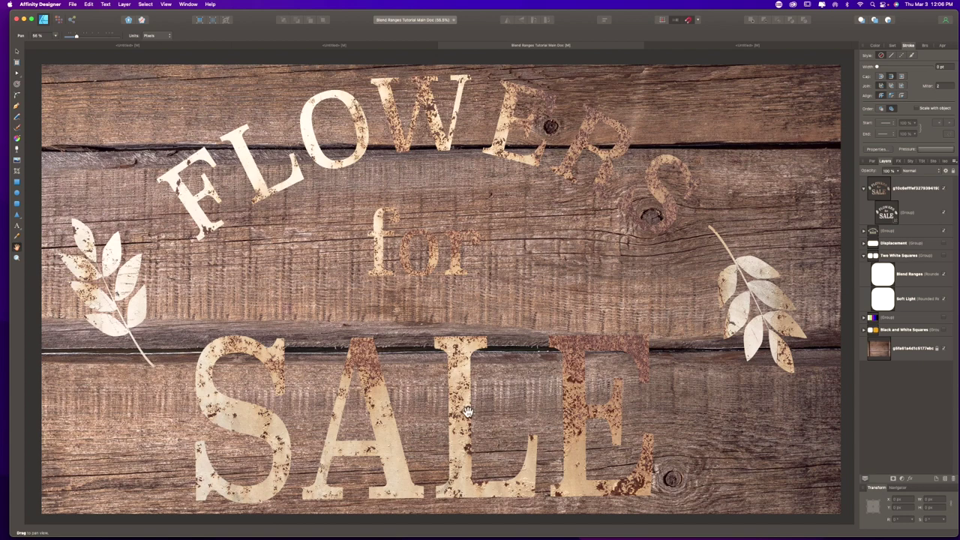
Step: Slope the rust photo's source layer blend range linearly from full opacity in the shadows to 0% in the highlights
click(908, 188)
click(946, 172)
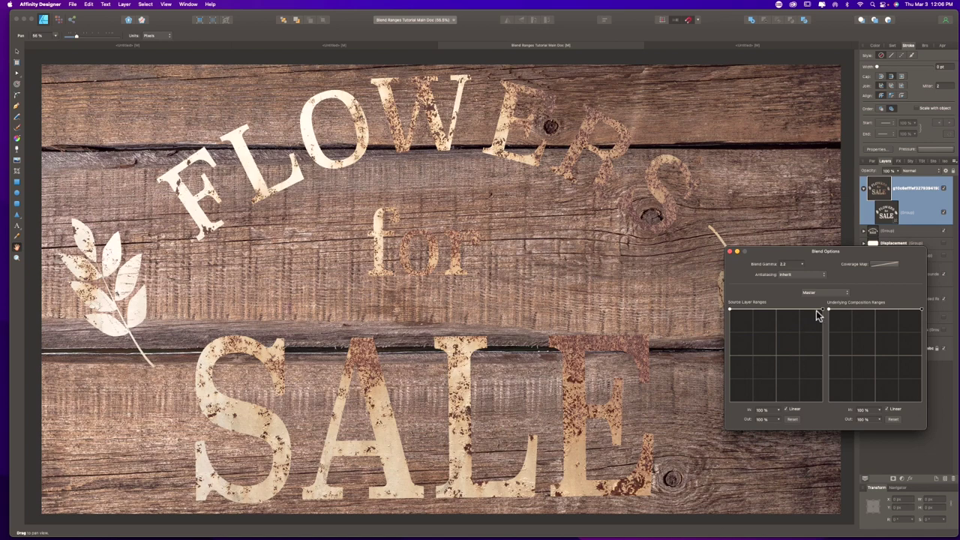
drag(823, 310, 836, 419)
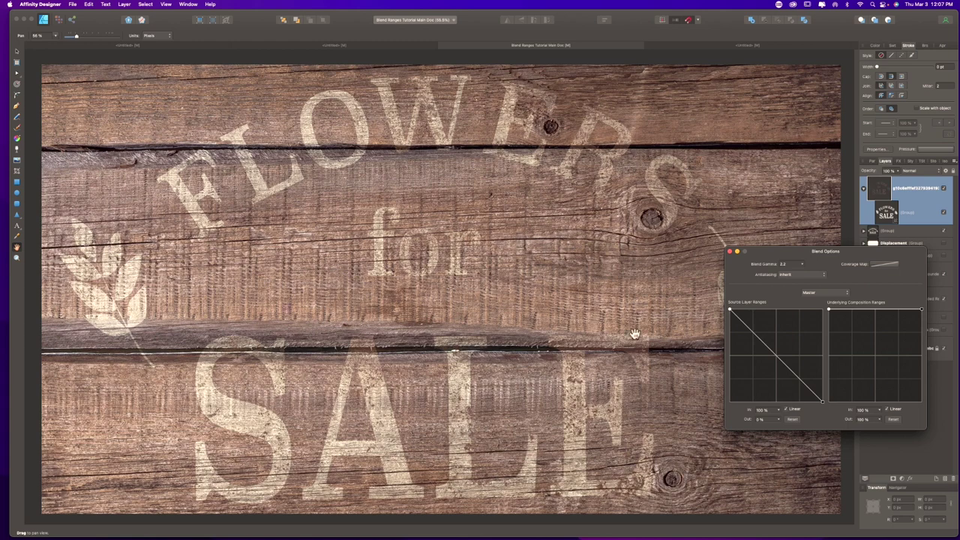
click(729, 251)
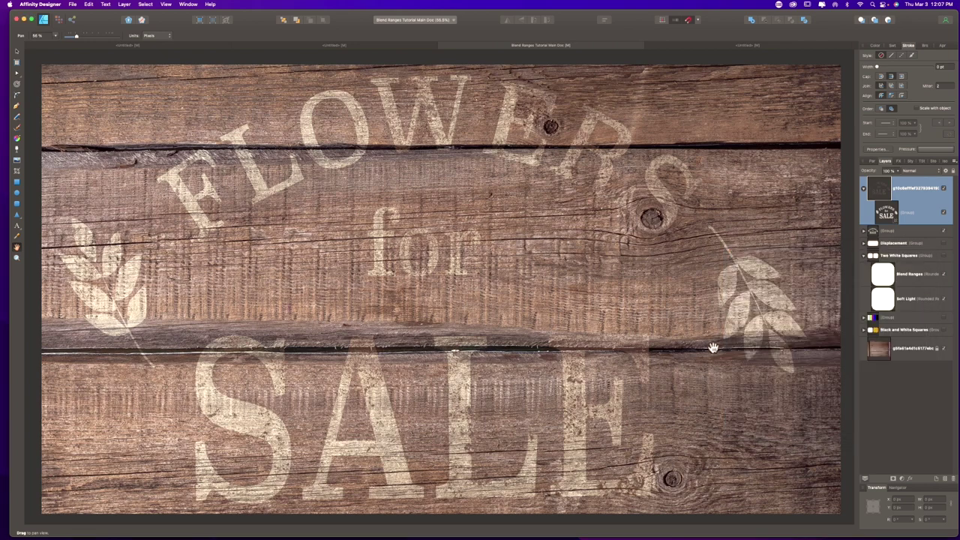
Step: Toggle the masked rust photo's visibility to compare the lettering with and without it
click(942, 193)
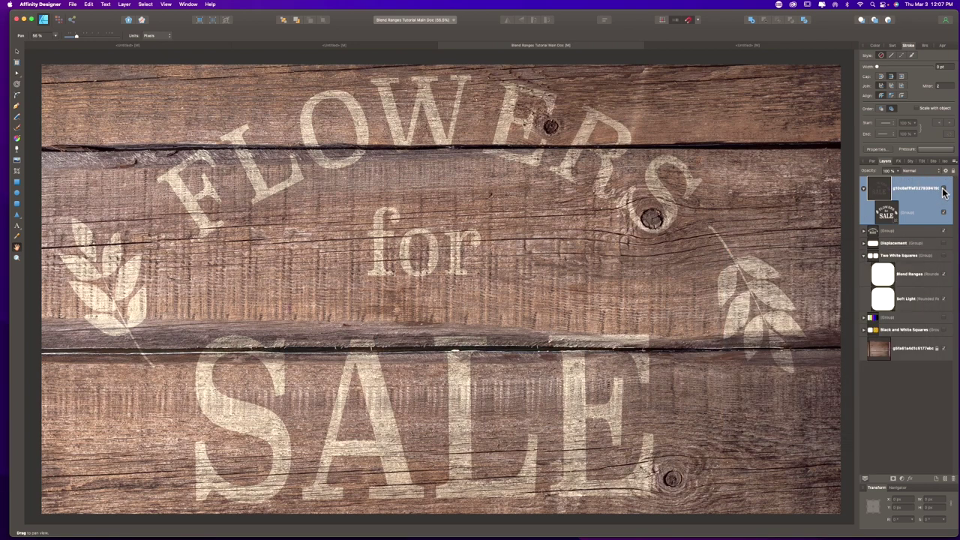
click(942, 193)
click(943, 193)
click(943, 193)
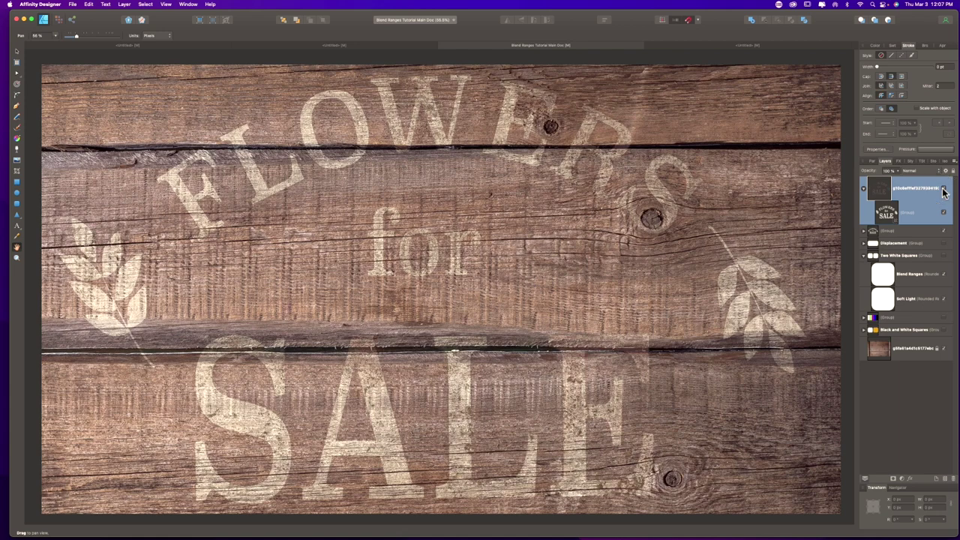
Step: Reduce the masked rust photo's opacity to 84% and set its blend mode to Hard Light
click(898, 170)
drag(897, 177, 882, 181)
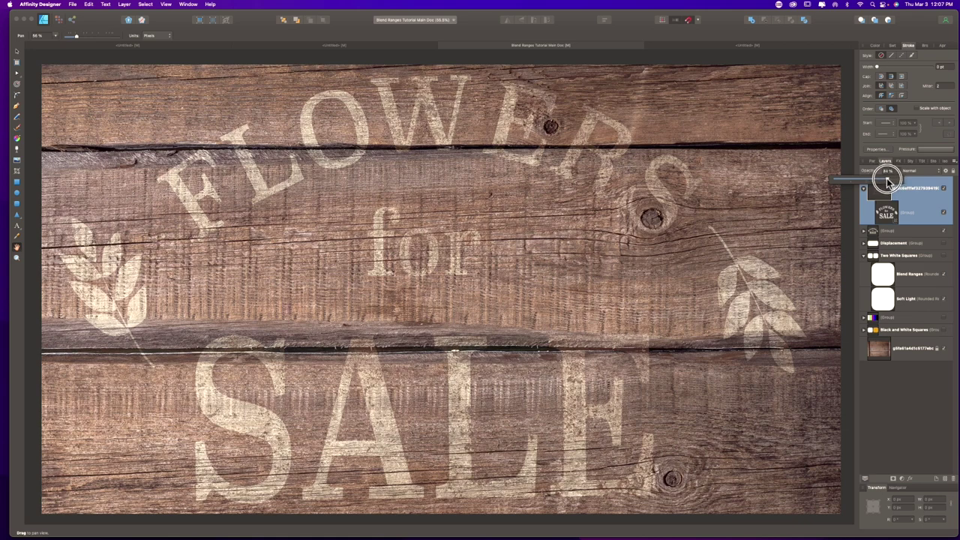
click(917, 171)
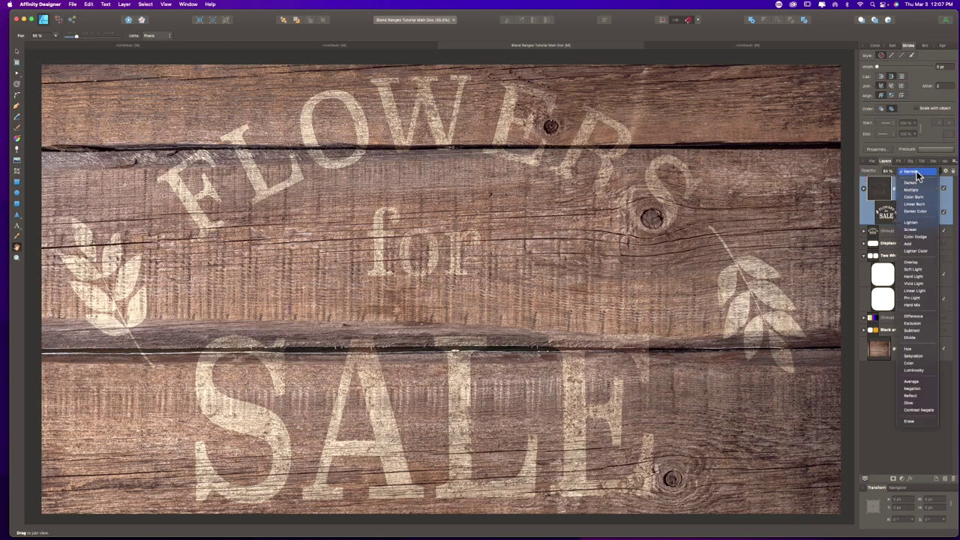
click(916, 276)
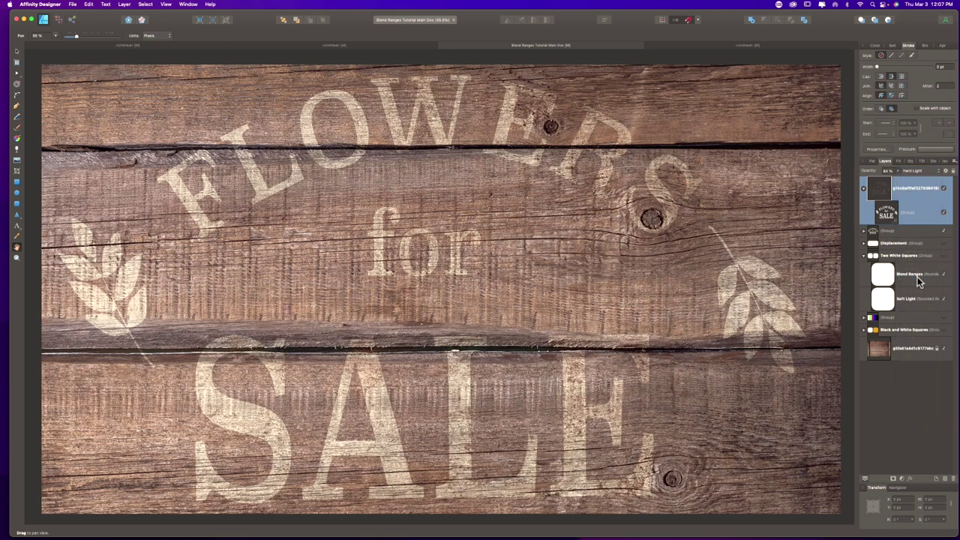